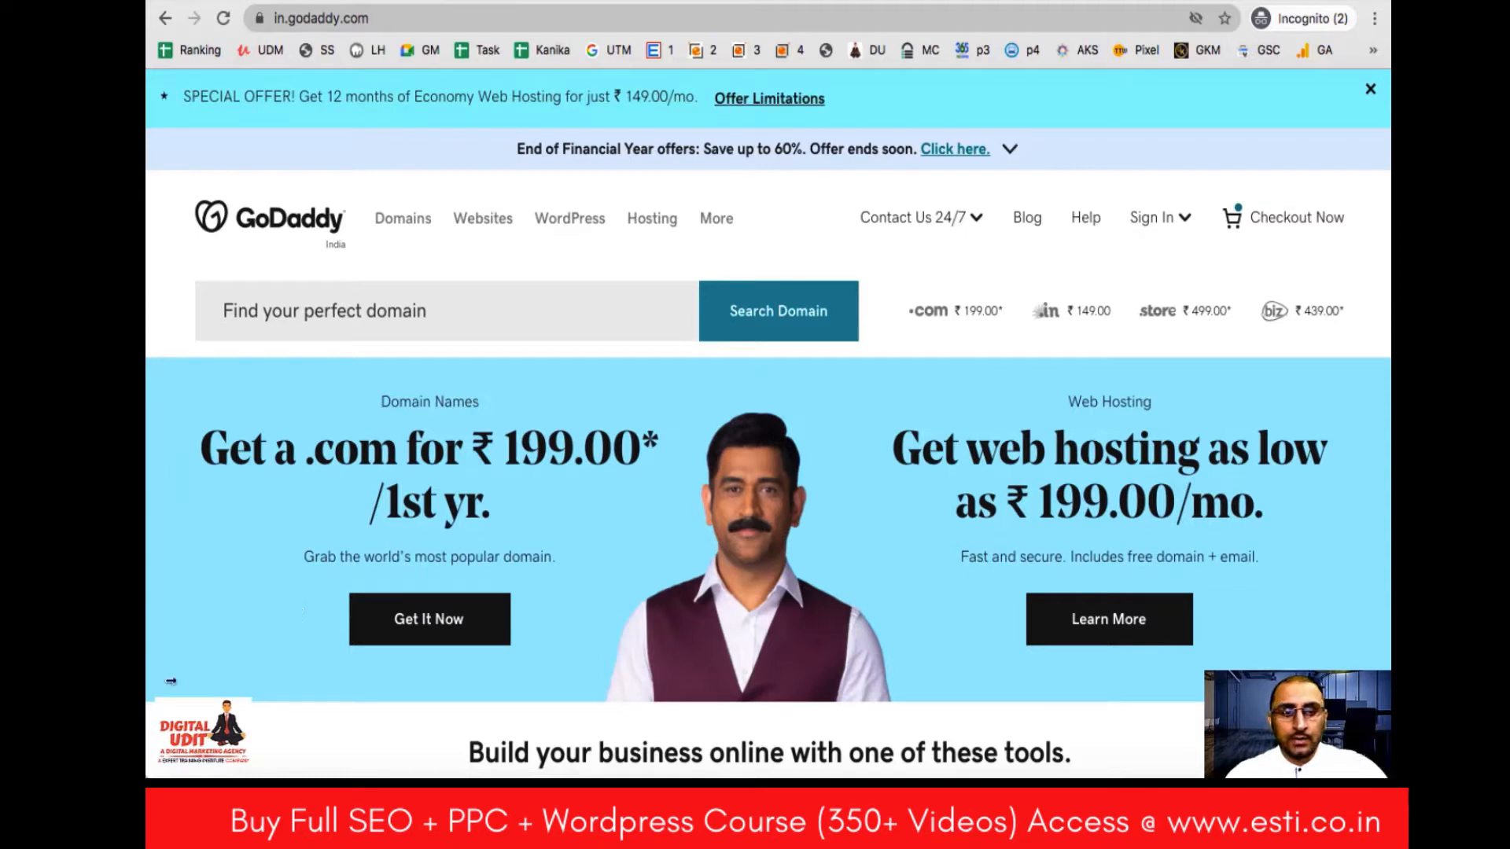
Step: Search GoDaddy for the domain name wordpresspro
{"action": "left_click", "coordinate": [405, 313]}
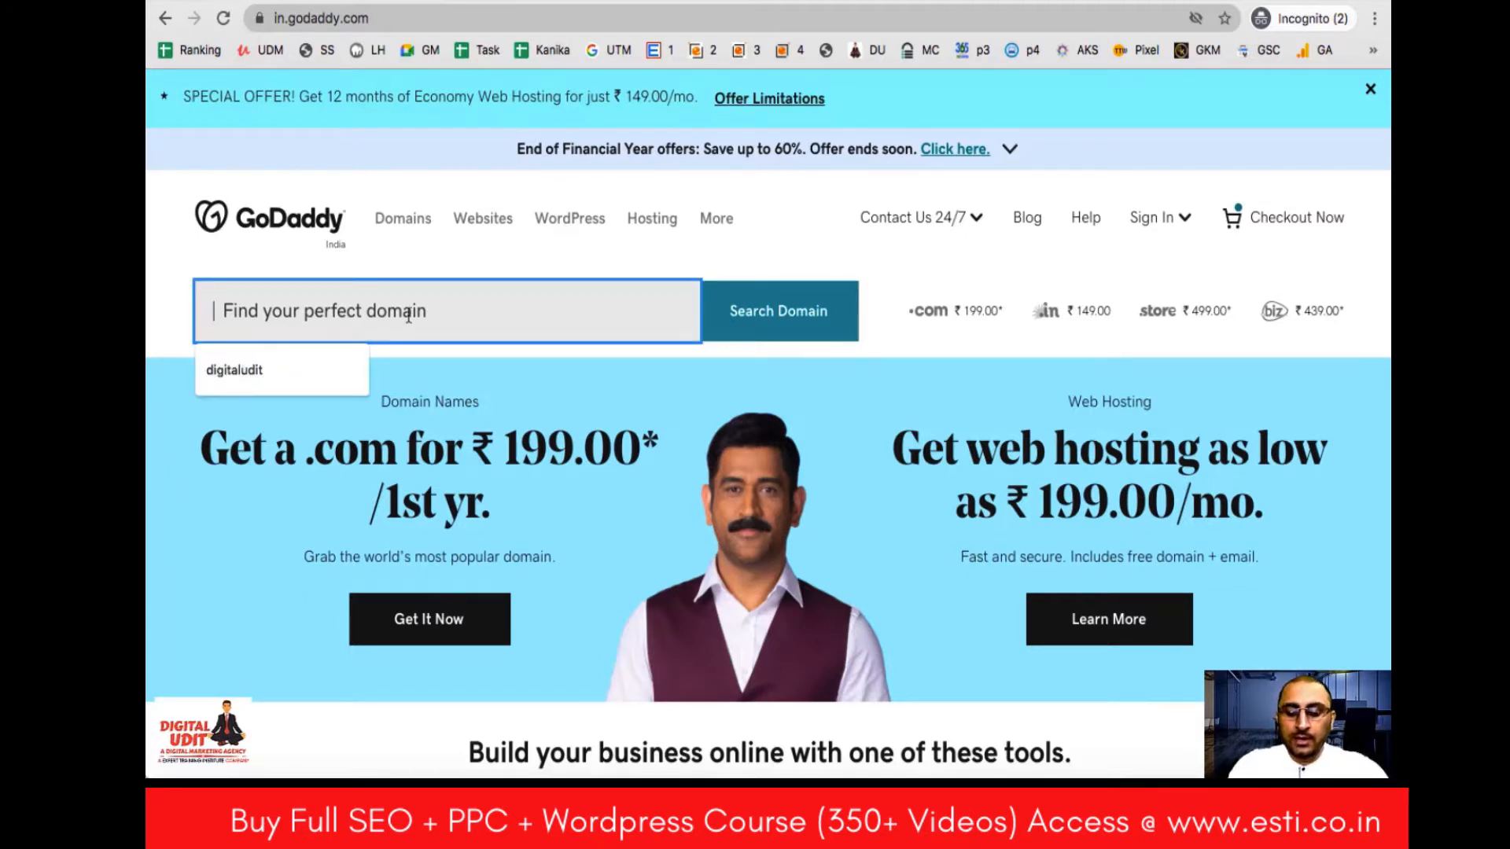
{"action": "type", "text": "wordpress"}
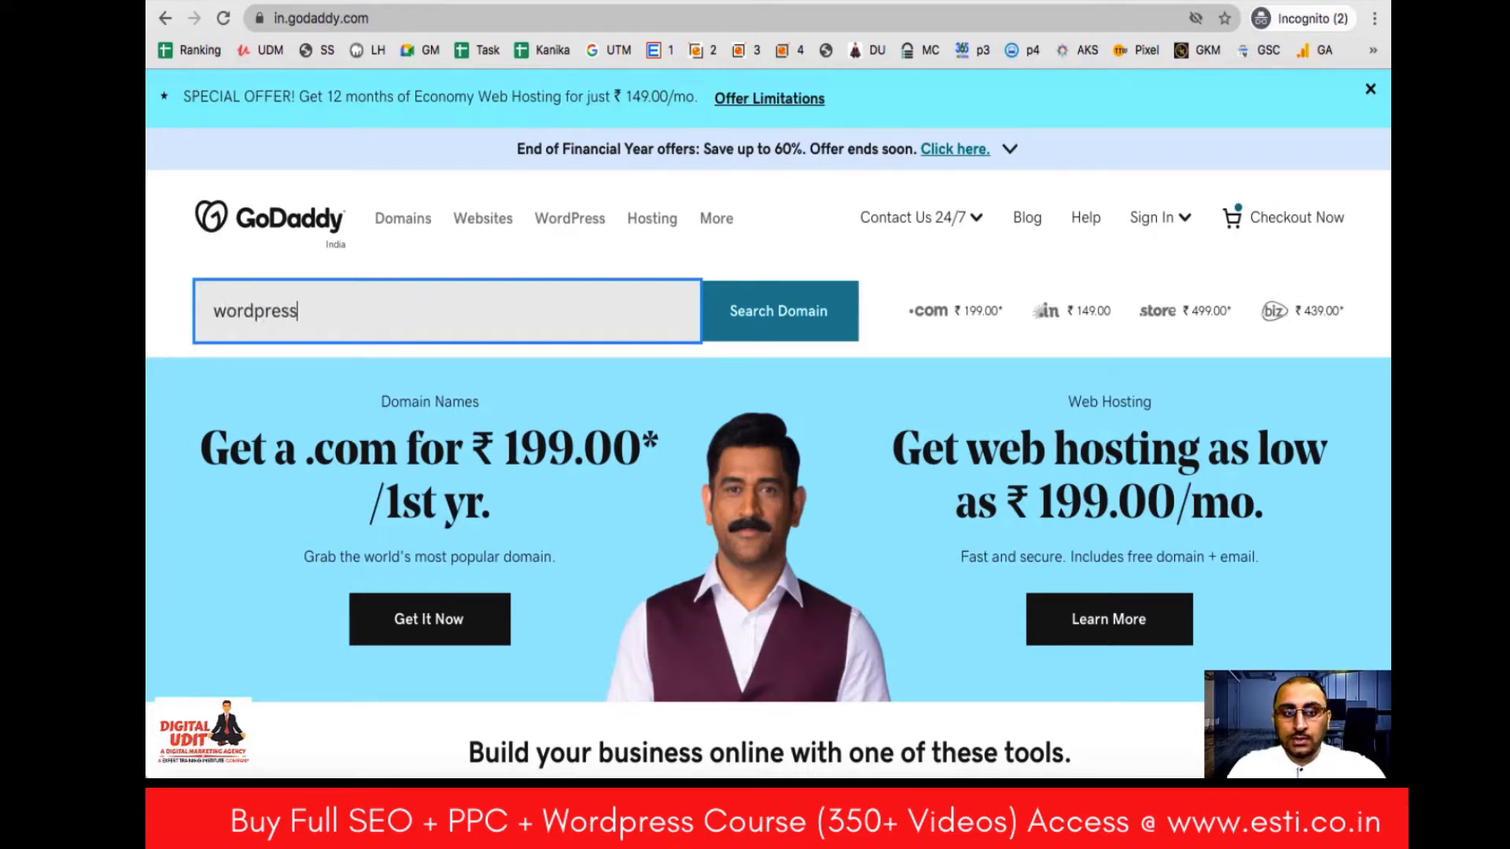
{"action": "type", "text": "pro"}
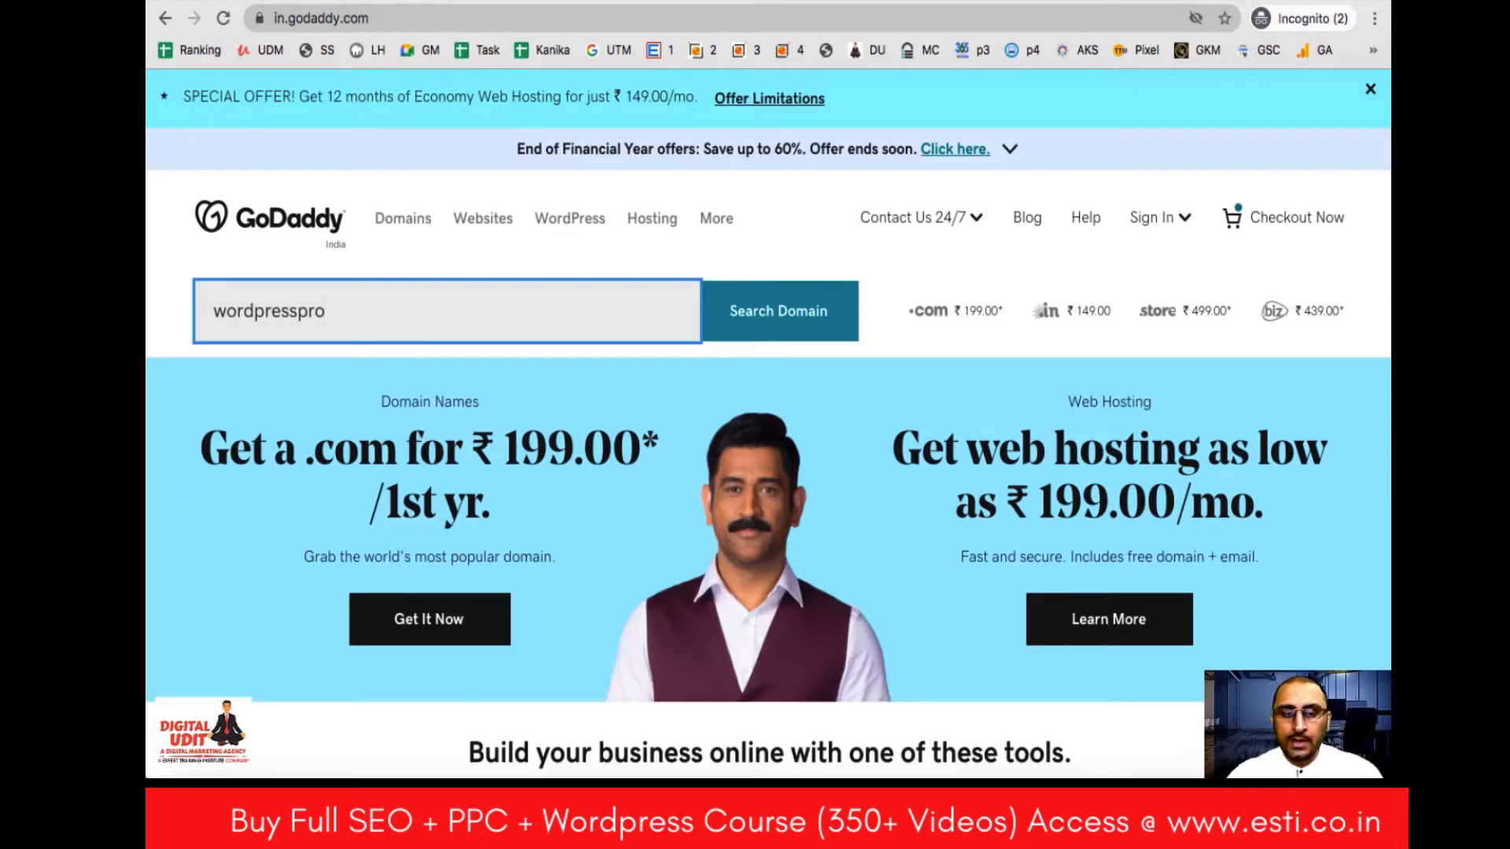
{"action": "key", "text": "Return"}
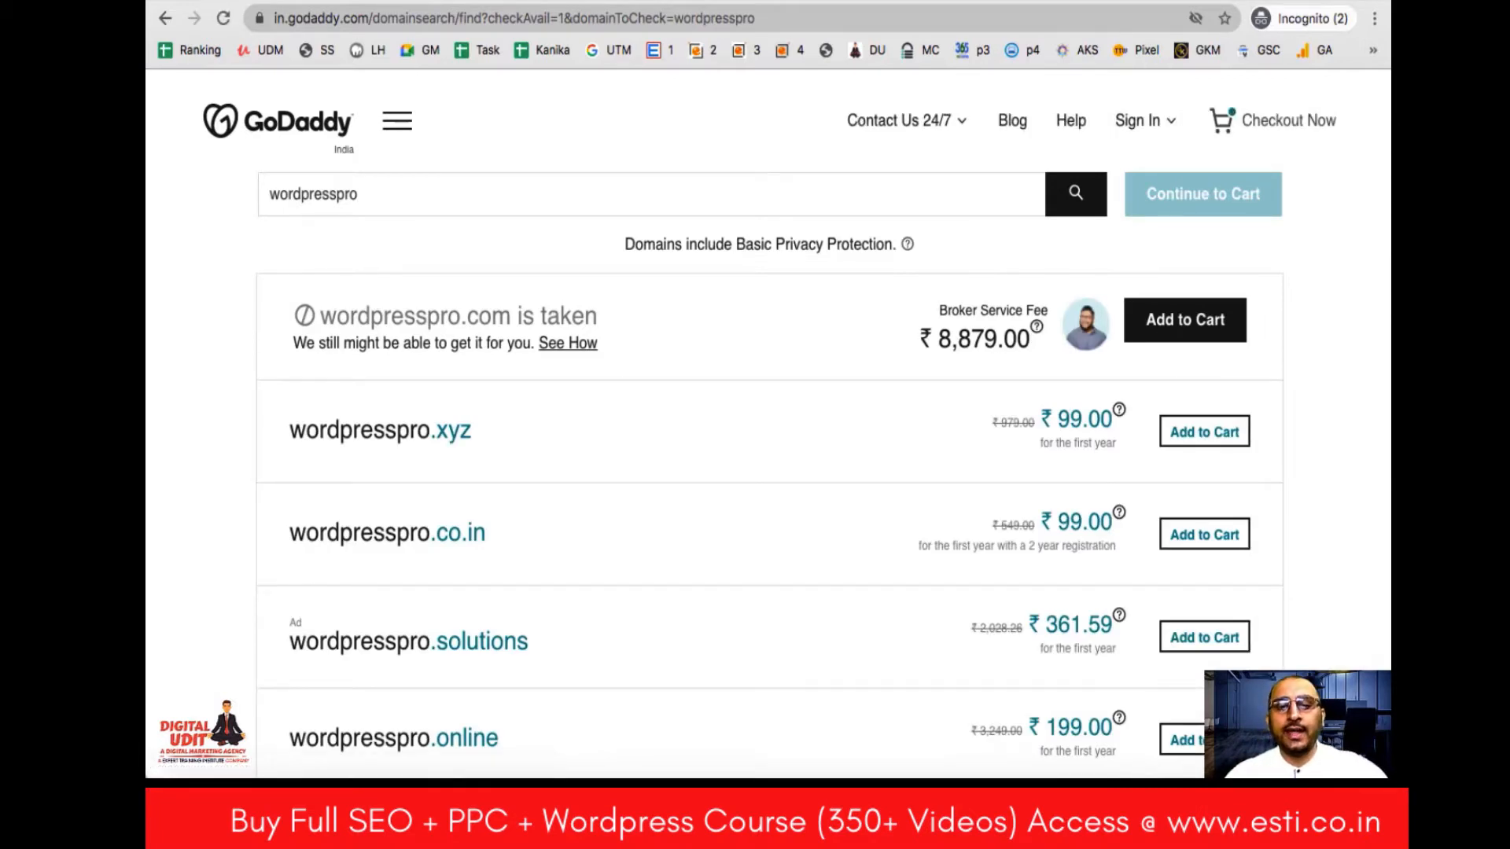
Step: Check availability of wordpresscourse domains
{"action": "left_click", "coordinate": [408, 199]}
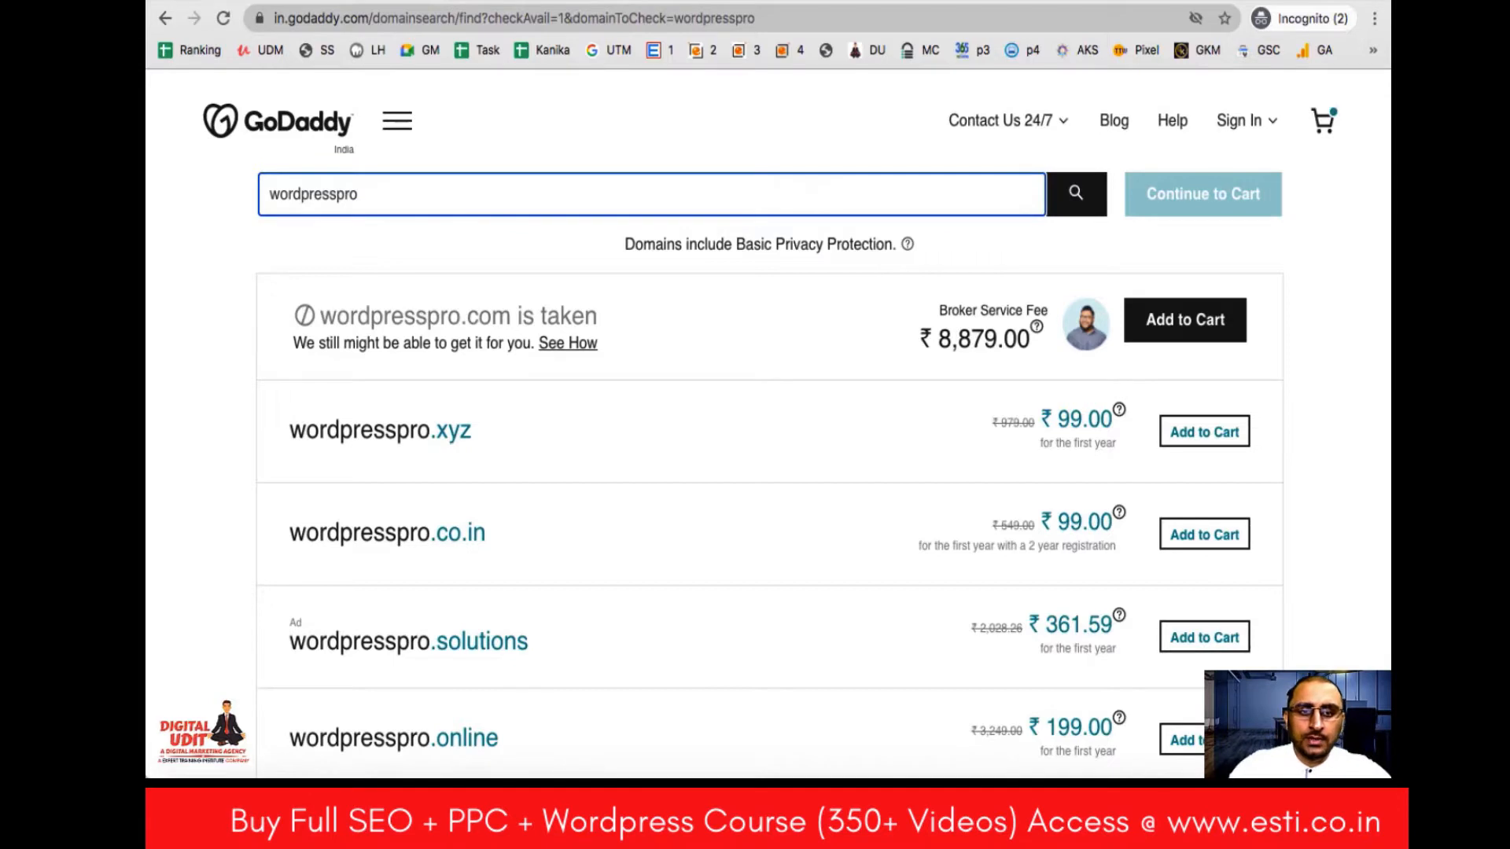
{"action": "type", "text": "cour"}
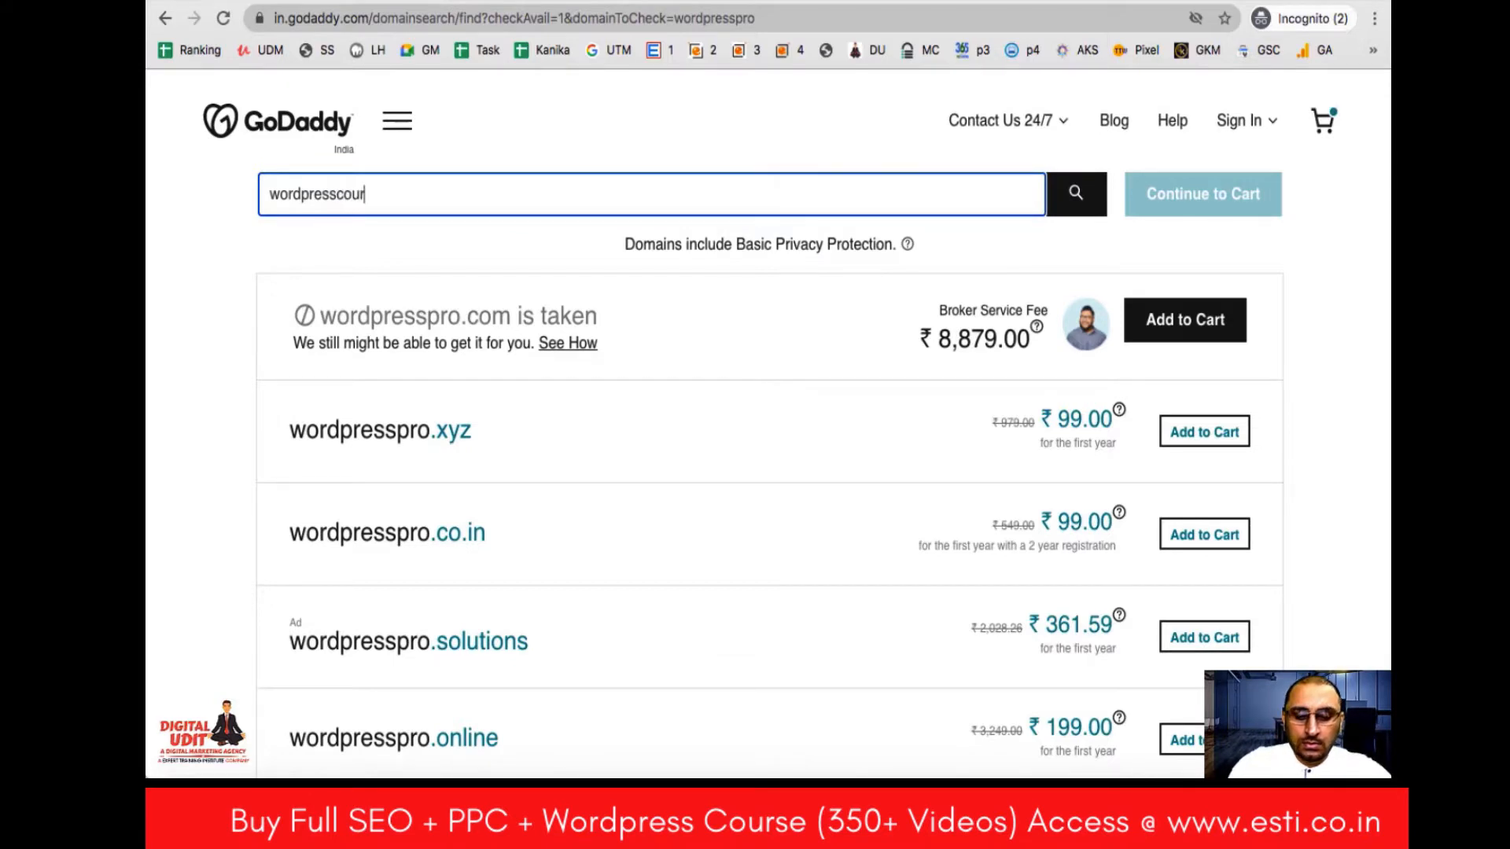
{"action": "type", "text": "se"}
{"action": "left_click", "coordinate": [1089, 209]}
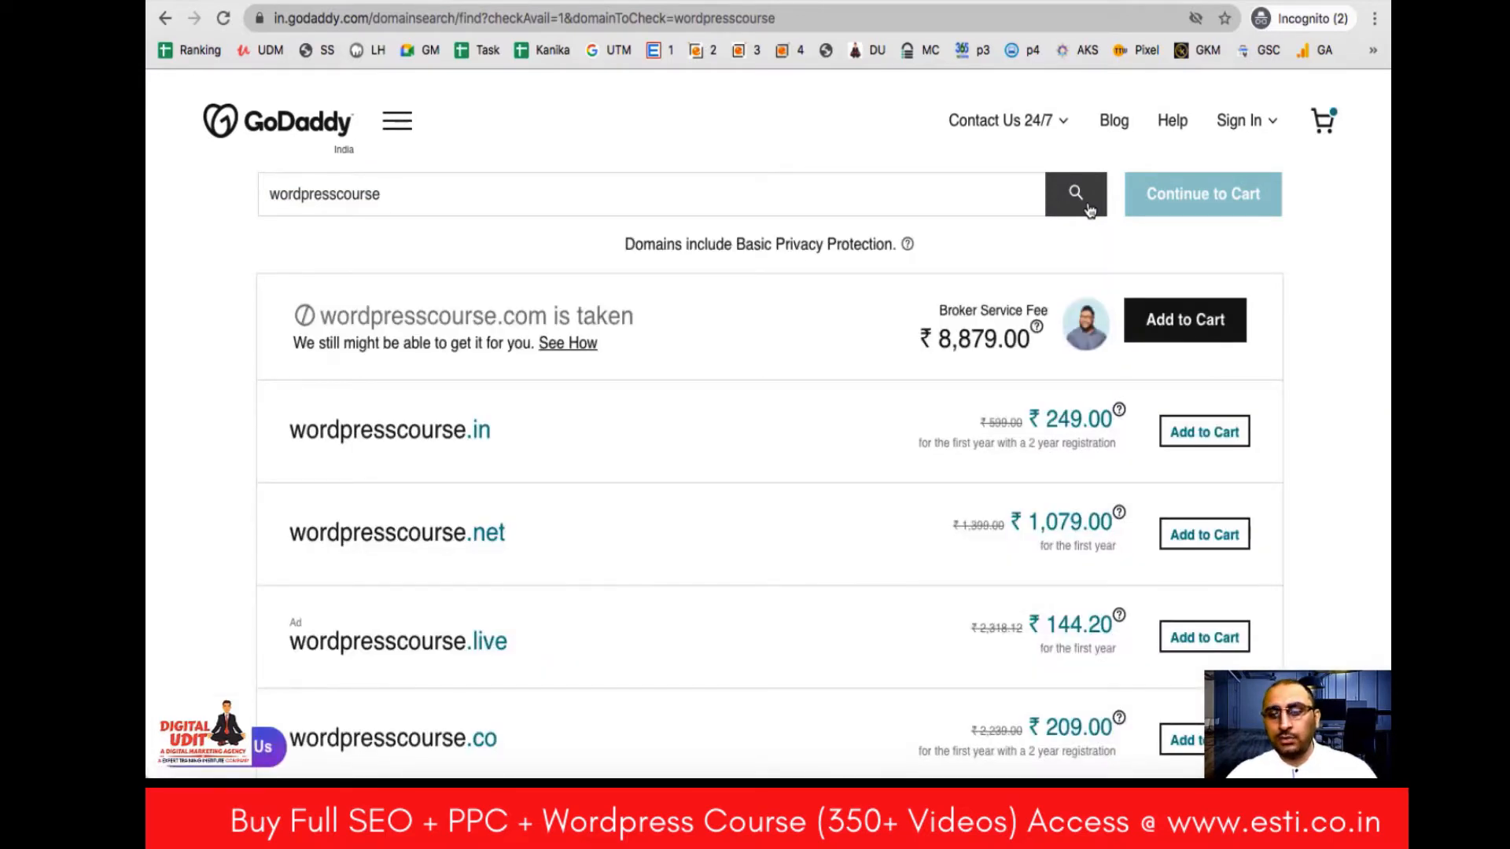
Step: Search for wordpressprocourse to find wordpressprocourse.com available at ₹199.00
{"action": "left_click", "coordinate": [424, 196]}
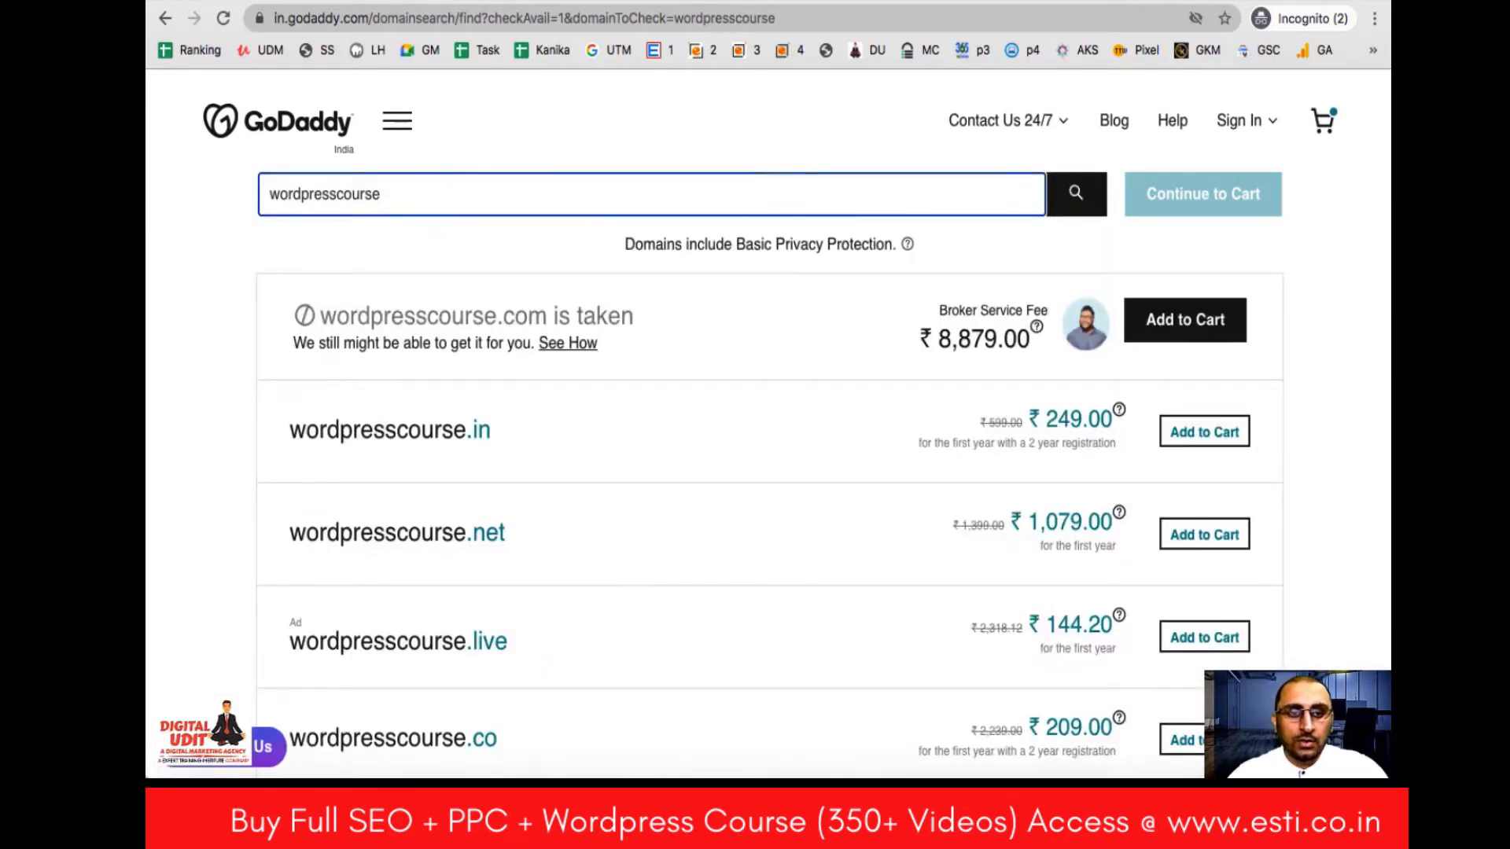
{"action": "type", "text": "pro"}
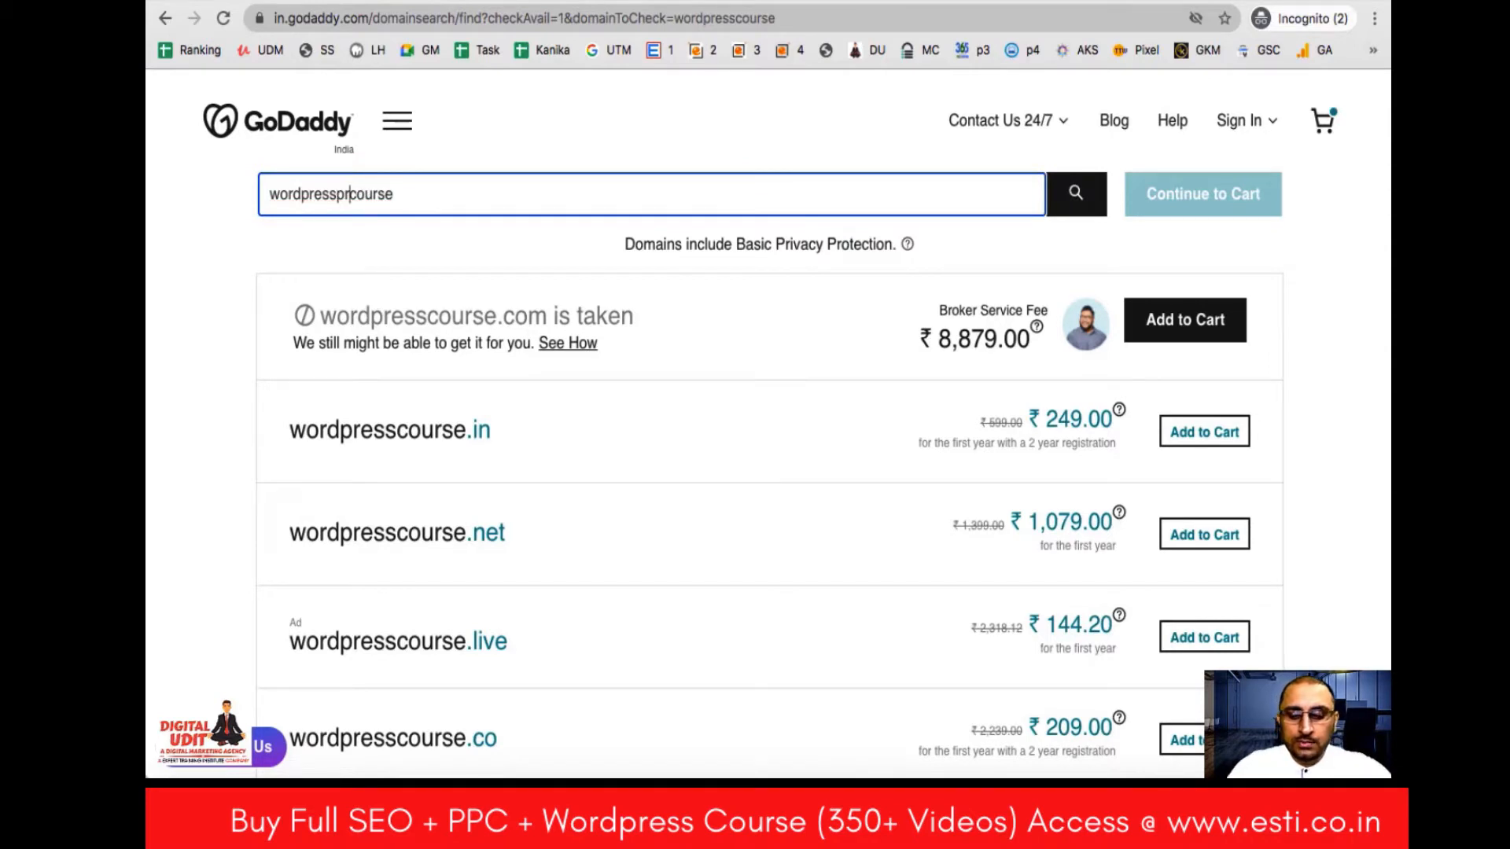
{"action": "key", "text": "Return"}
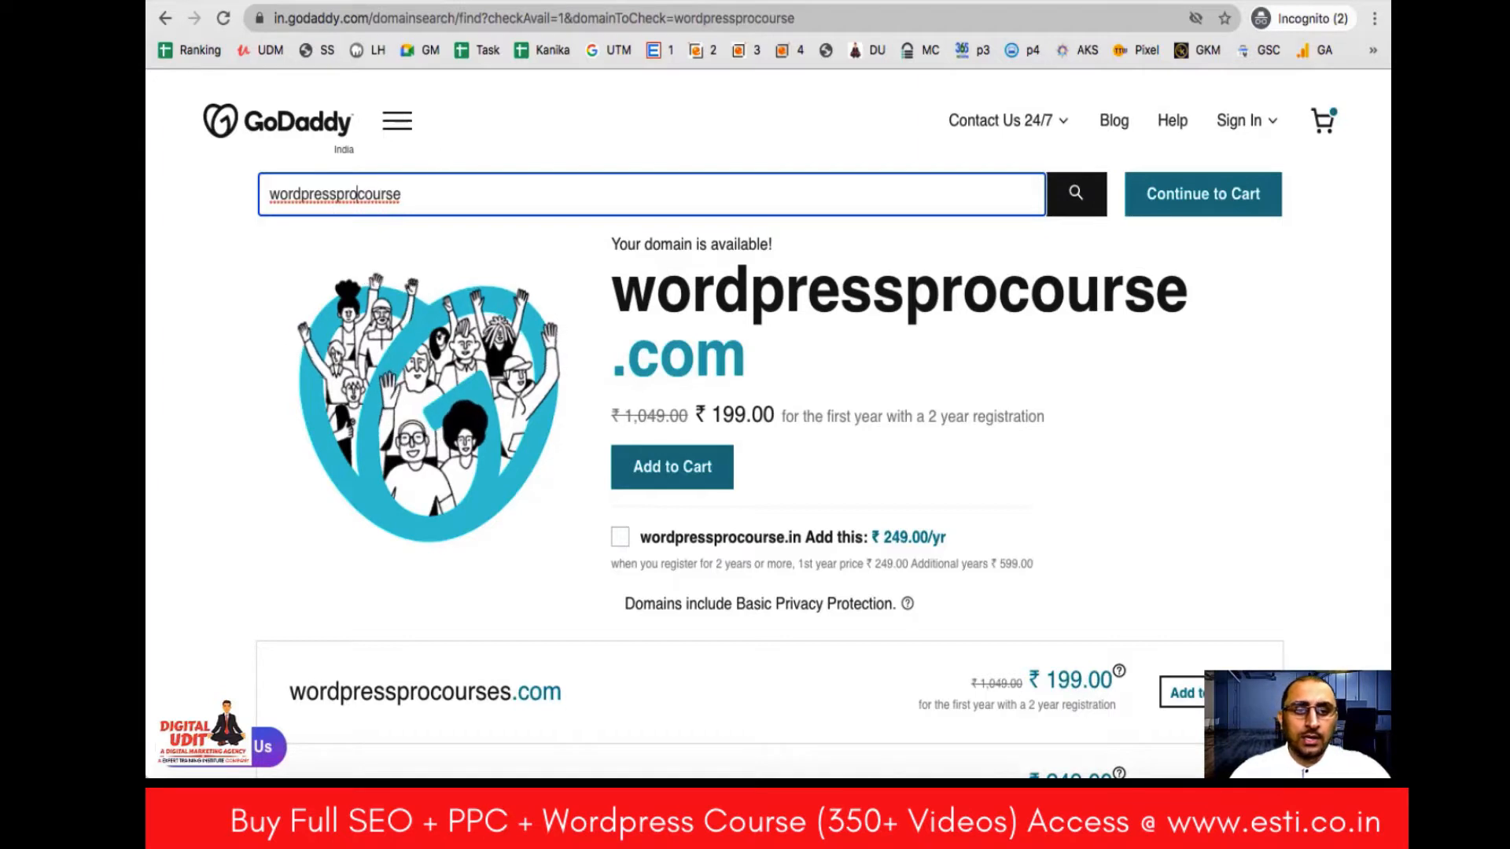
Step: Search for bewordpresspro and browse the alternative domains listed
{"action": "key", "text": "super+shift+Right"}
{"action": "key", "text": "BackSpace"}
{"action": "key", "text": "super+Left"}
{"action": "type", "text": "be"}
{"action": "key", "text": "Return"}
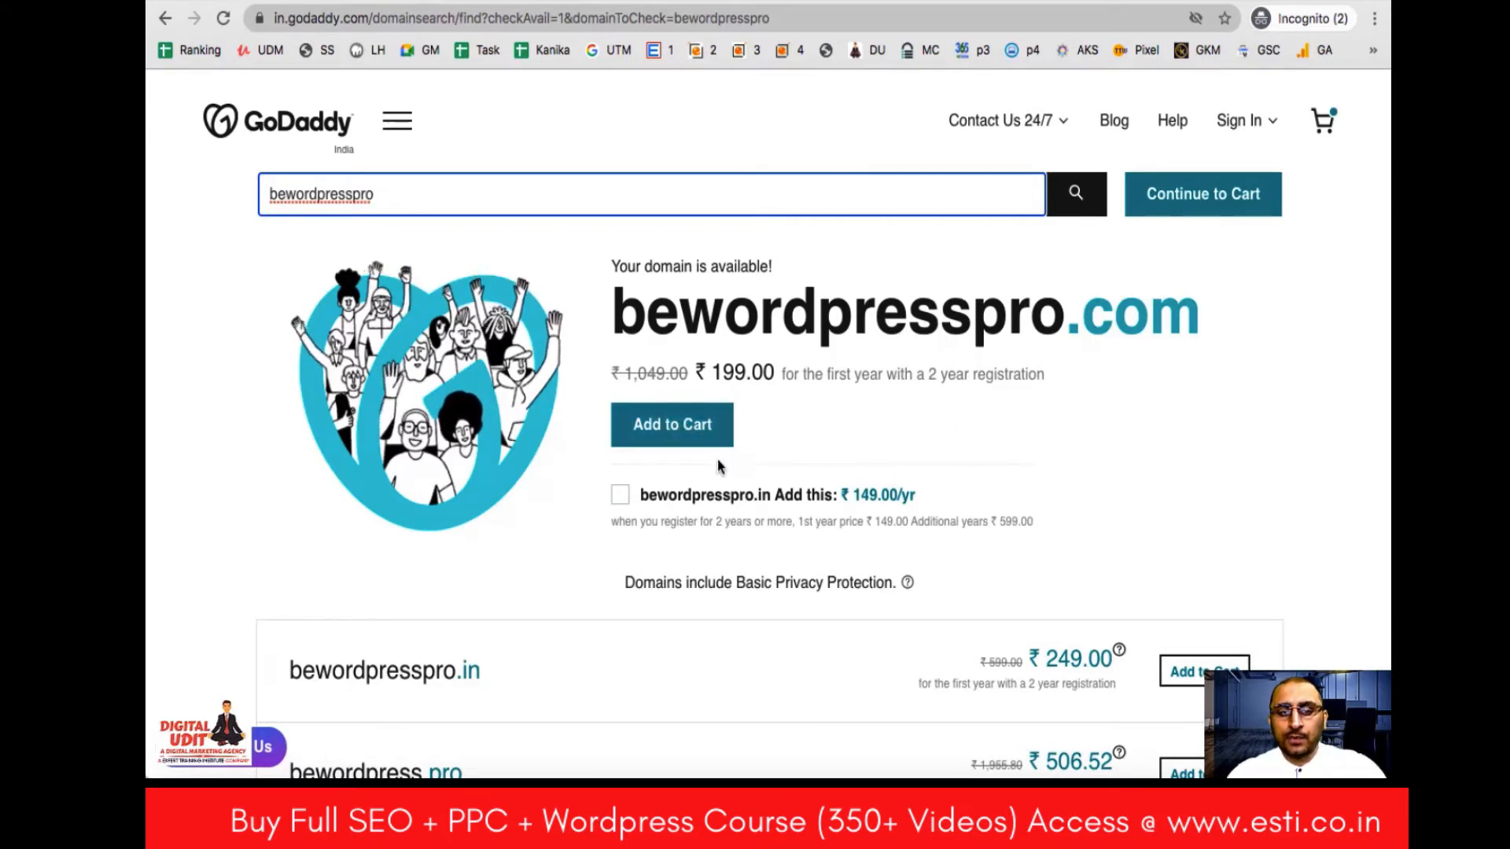
{"action": "scroll", "coordinate": [1021, 503], "scroll_direction": "down", "scroll_amount": 6}
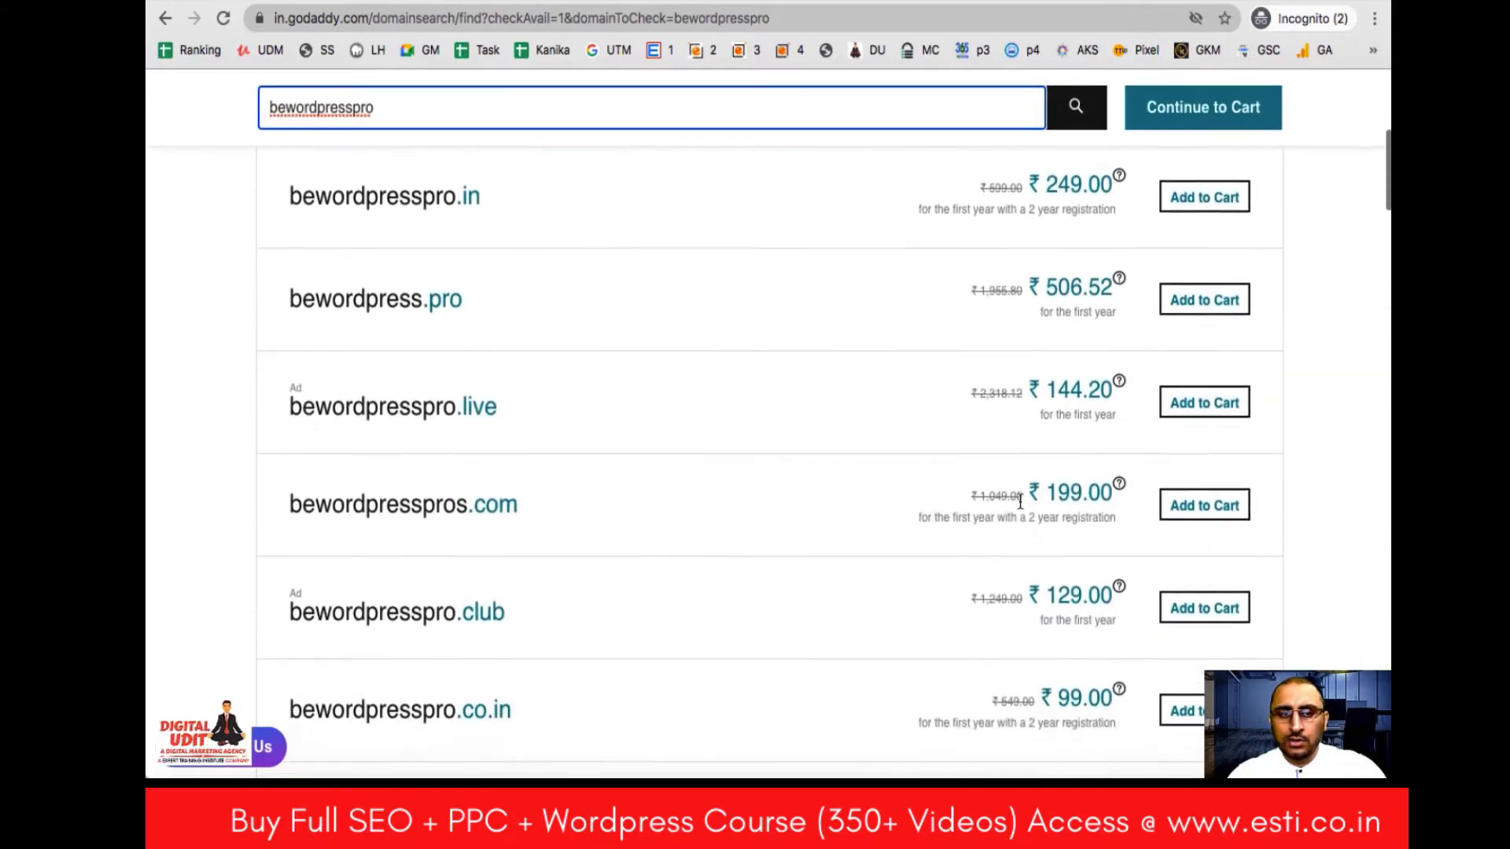
{"action": "scroll", "coordinate": [1020, 502], "scroll_direction": "down", "scroll_amount": 1}
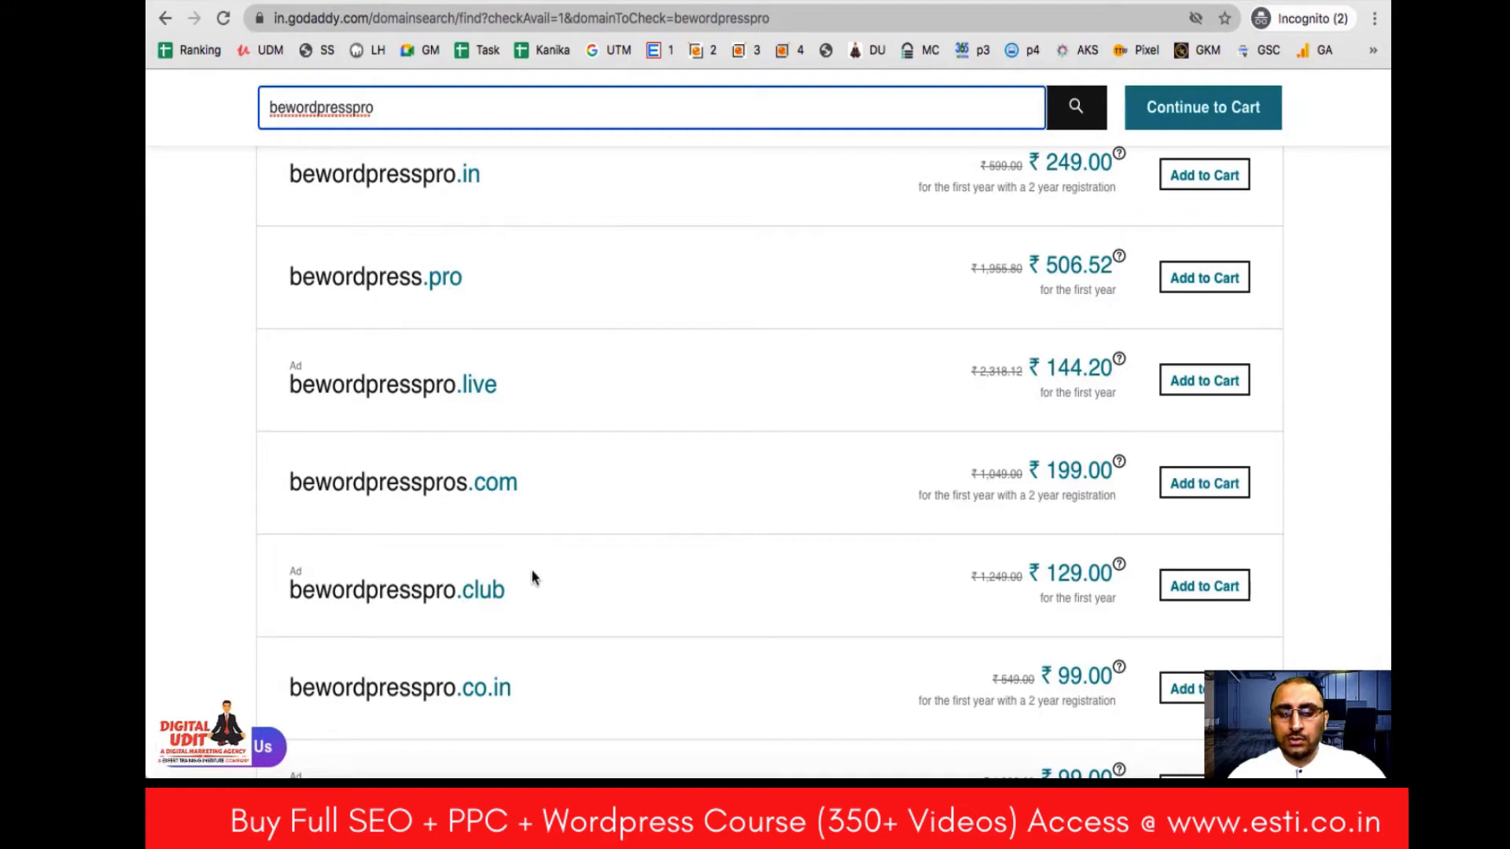
{"action": "scroll", "coordinate": [532, 578], "scroll_direction": "up", "scroll_amount": 10}
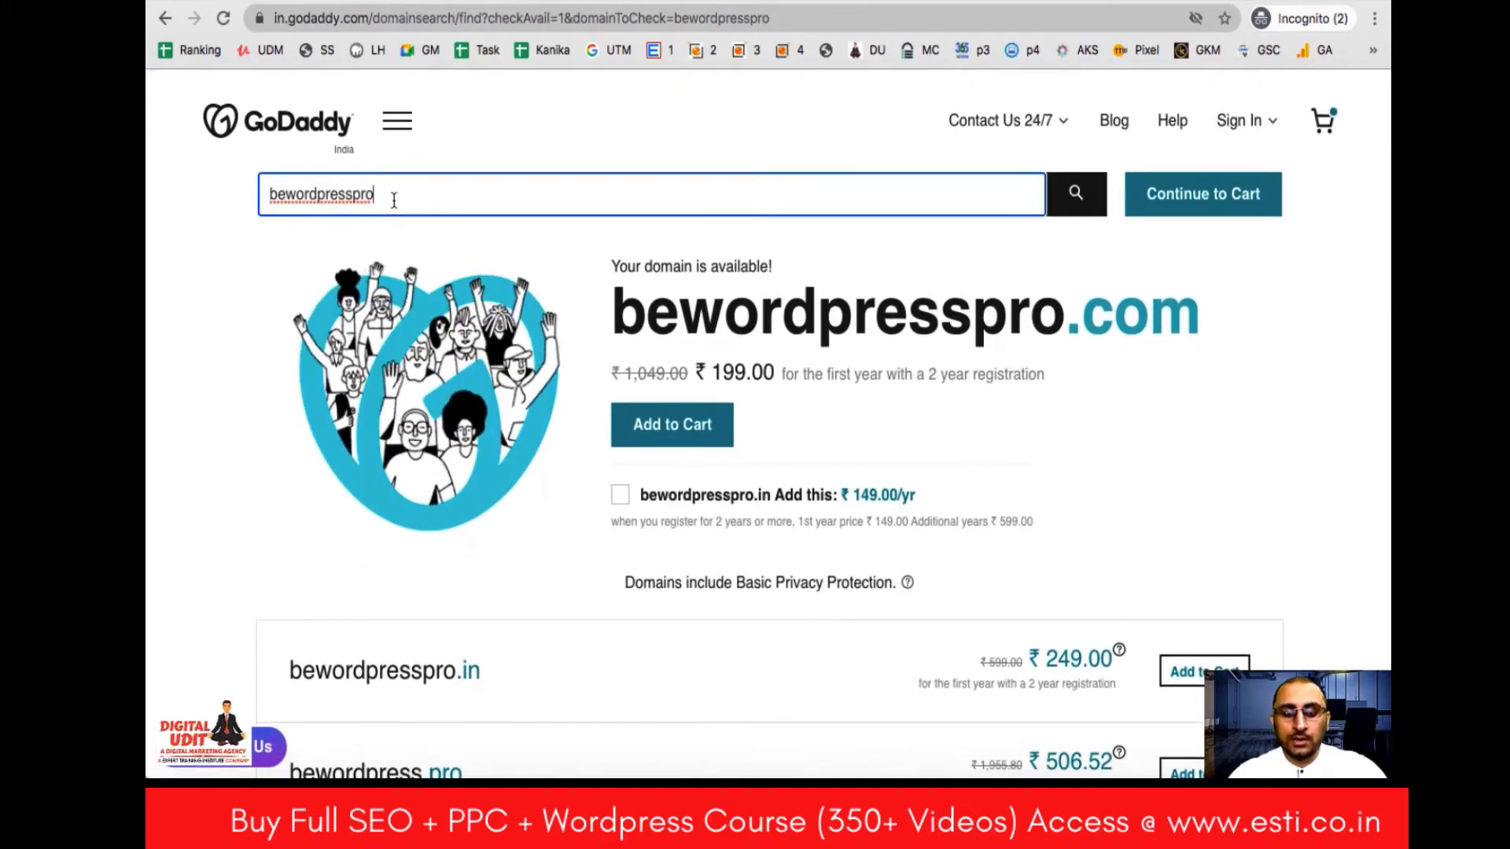
Step: Check whether wordpresspros.com is available
{"action": "type", "text": "s"}
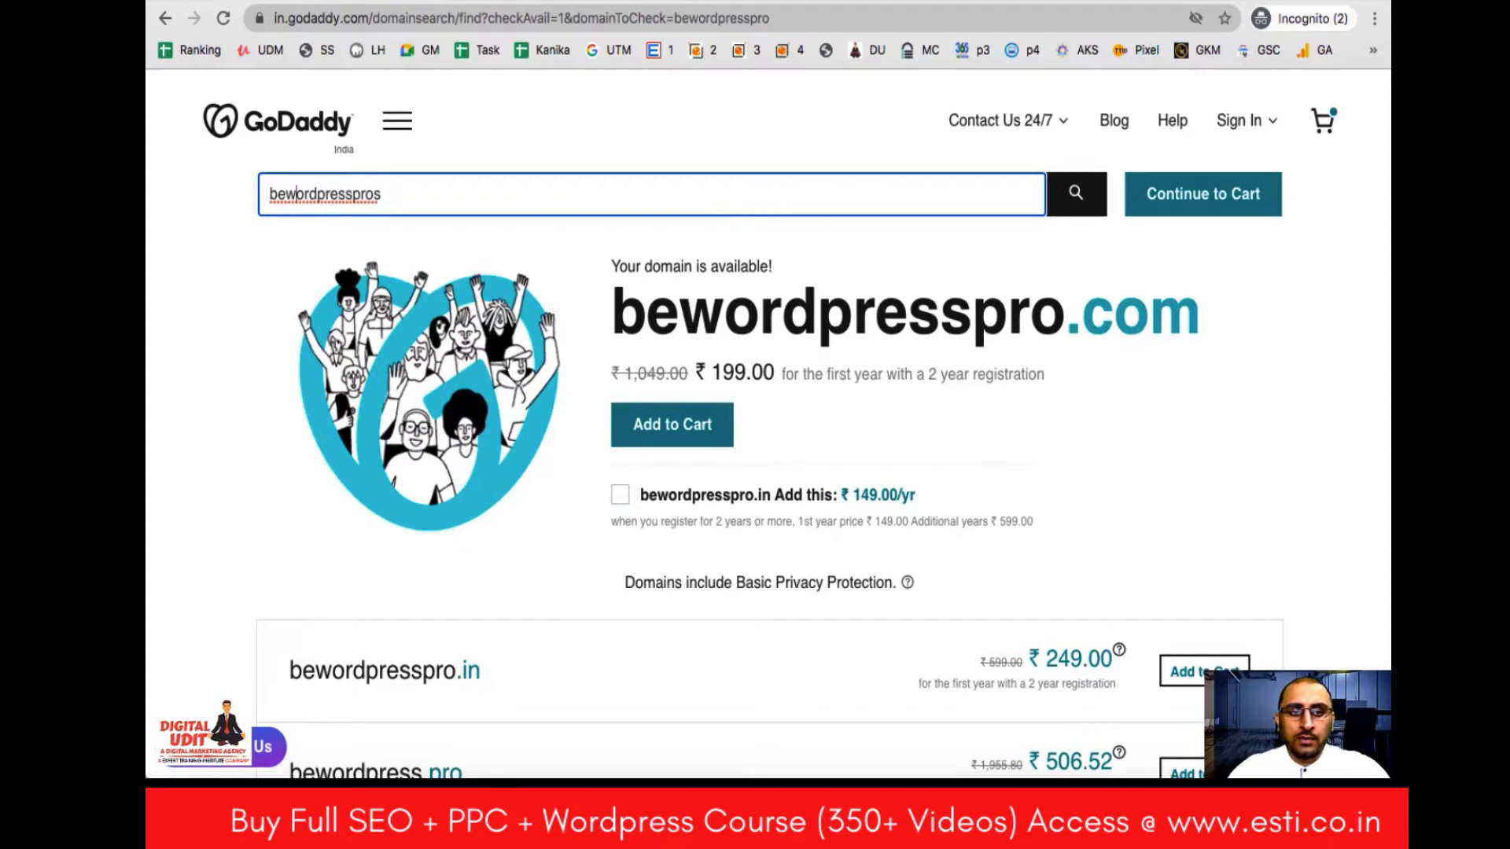
{"action": "key", "text": "BackSpace"}
{"action": "key", "text": "BackSpace"}
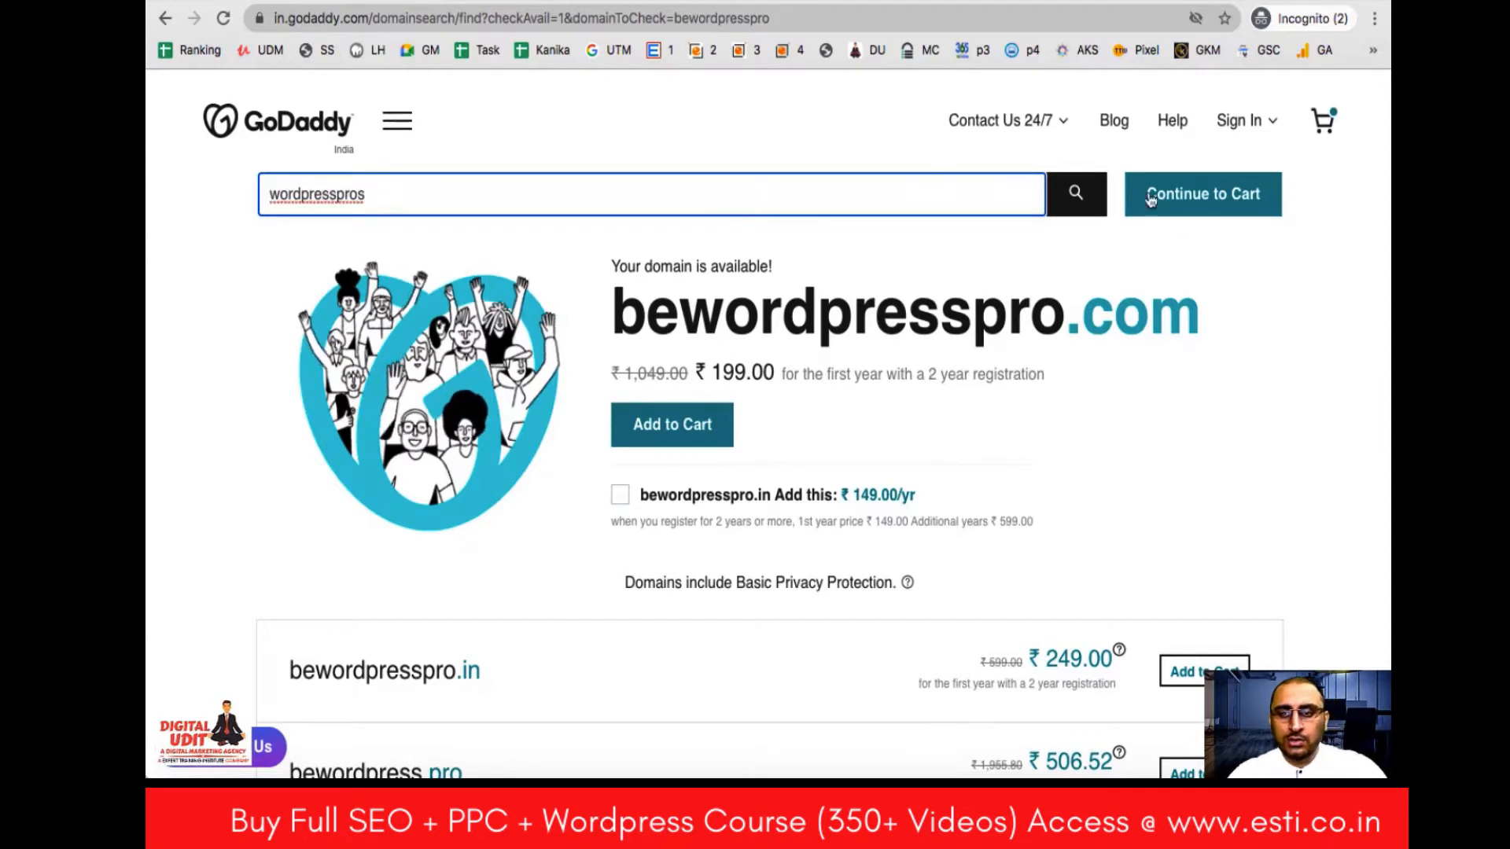
{"action": "left_click", "coordinate": [1074, 194]}
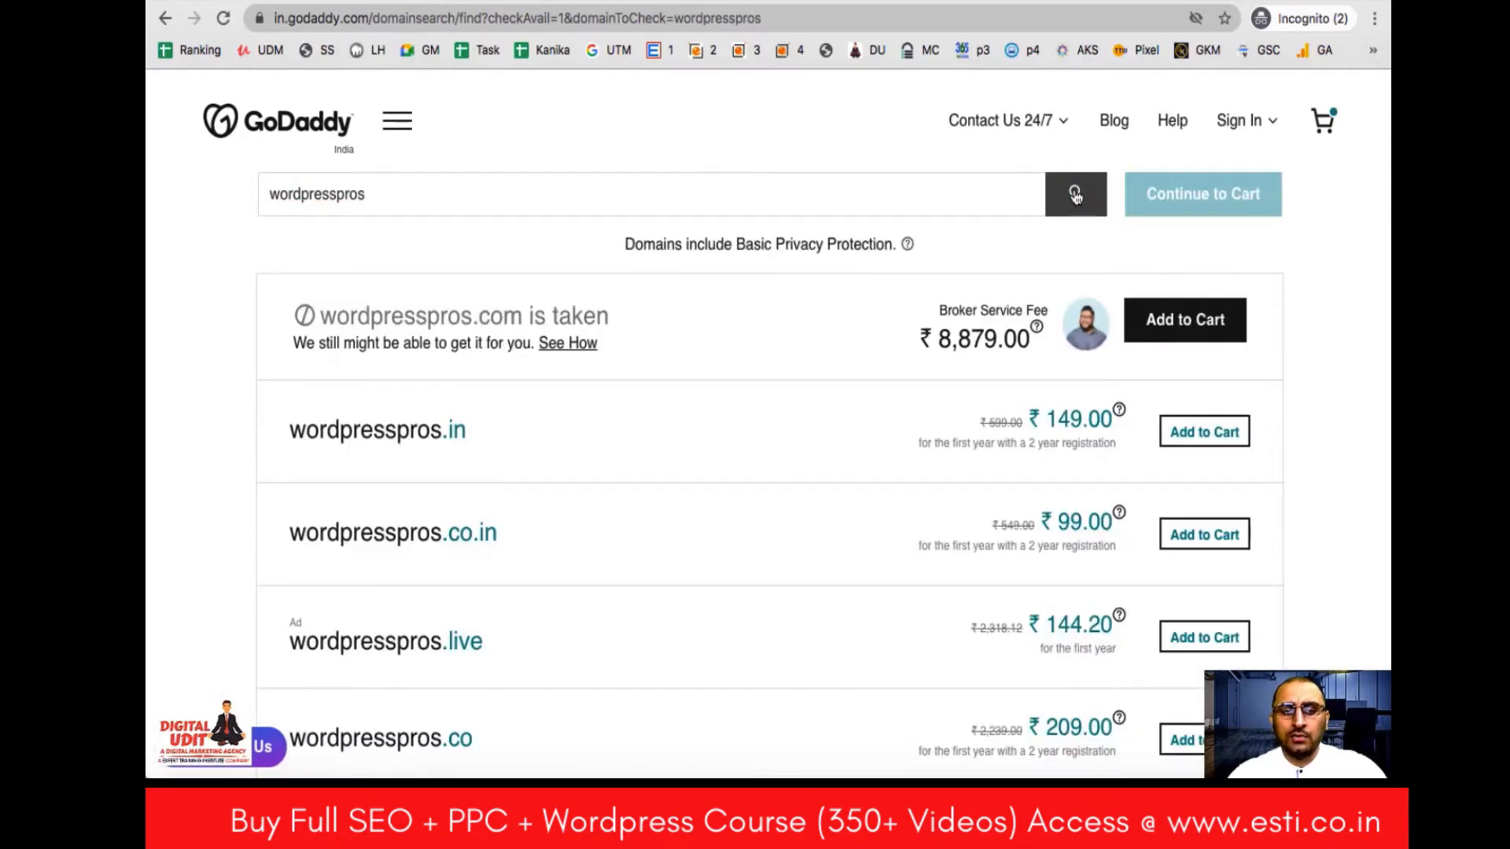
Step: Search bewordpresspro again to show bewordpresspro.com available at ₹199.00
{"action": "left_click", "coordinate": [463, 196]}
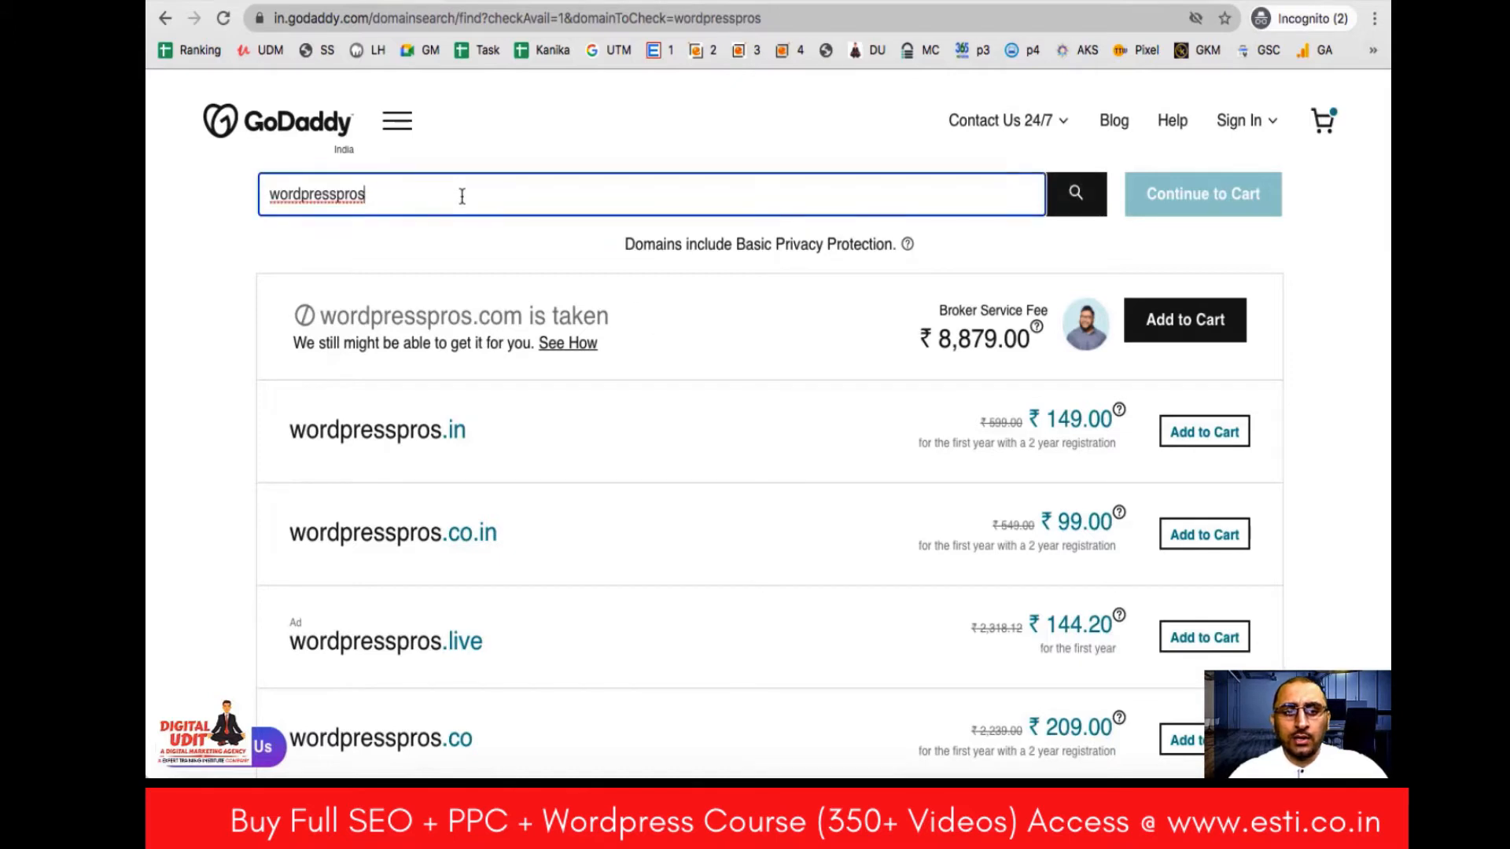
{"action": "key", "text": "BackSpace"}
{"action": "type", "text": "be"}
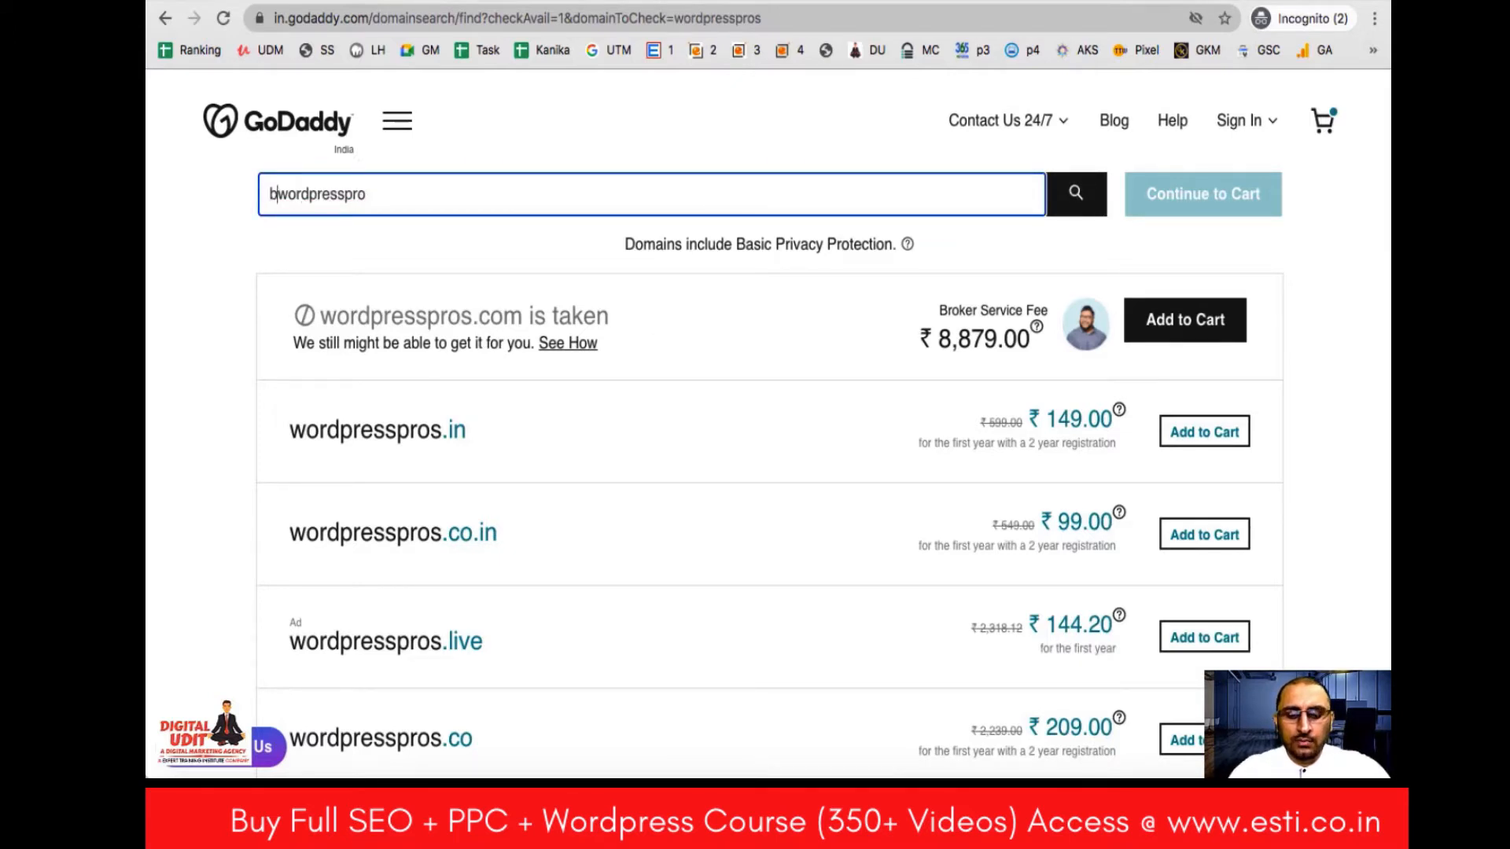
{"action": "key", "text": "Return"}
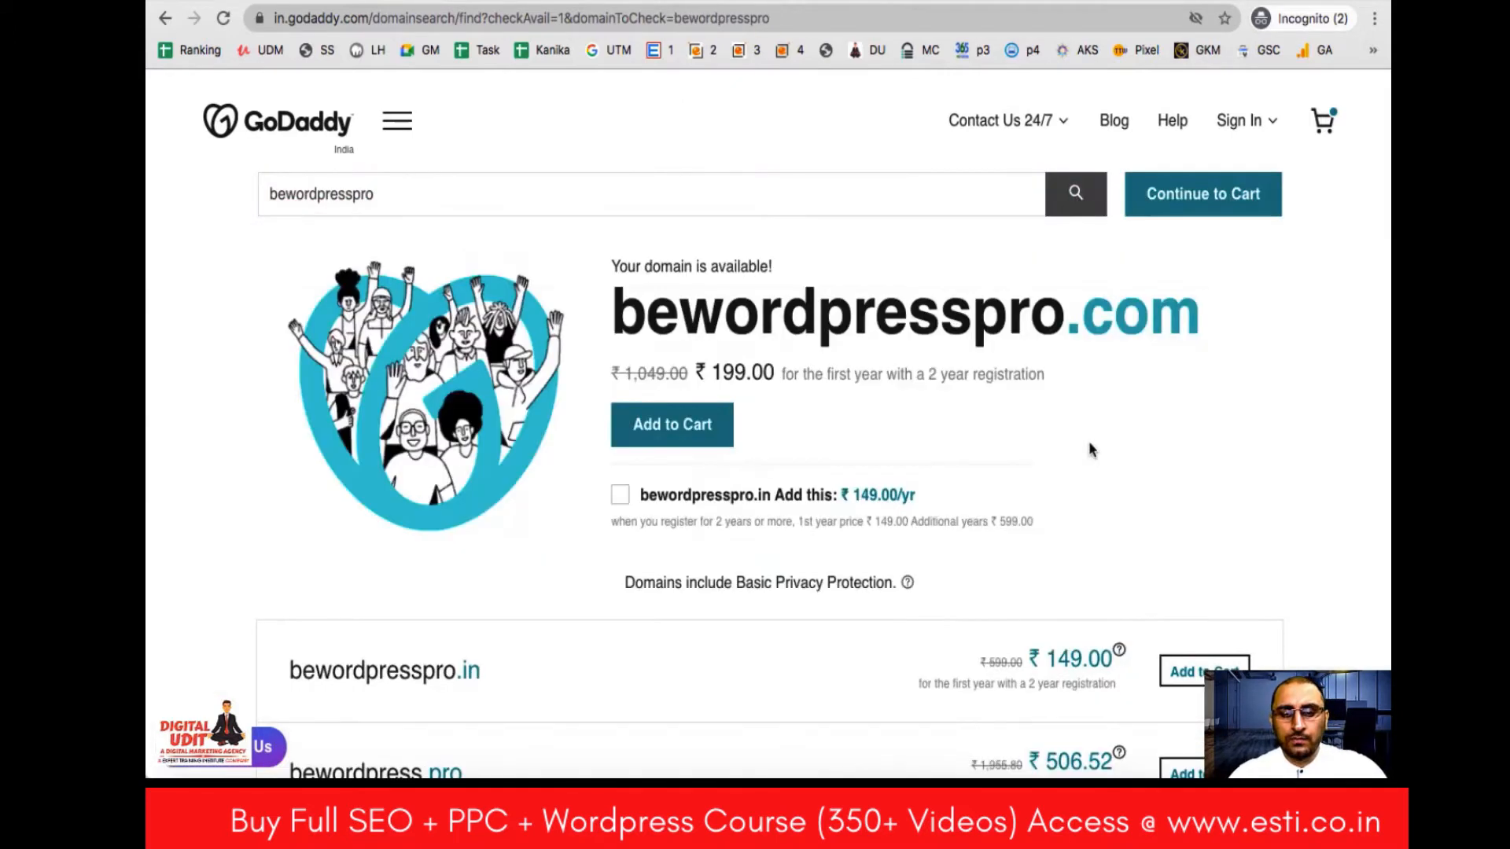
{"action": "scroll", "coordinate": [953, 533], "scroll_direction": "down", "scroll_amount": 8}
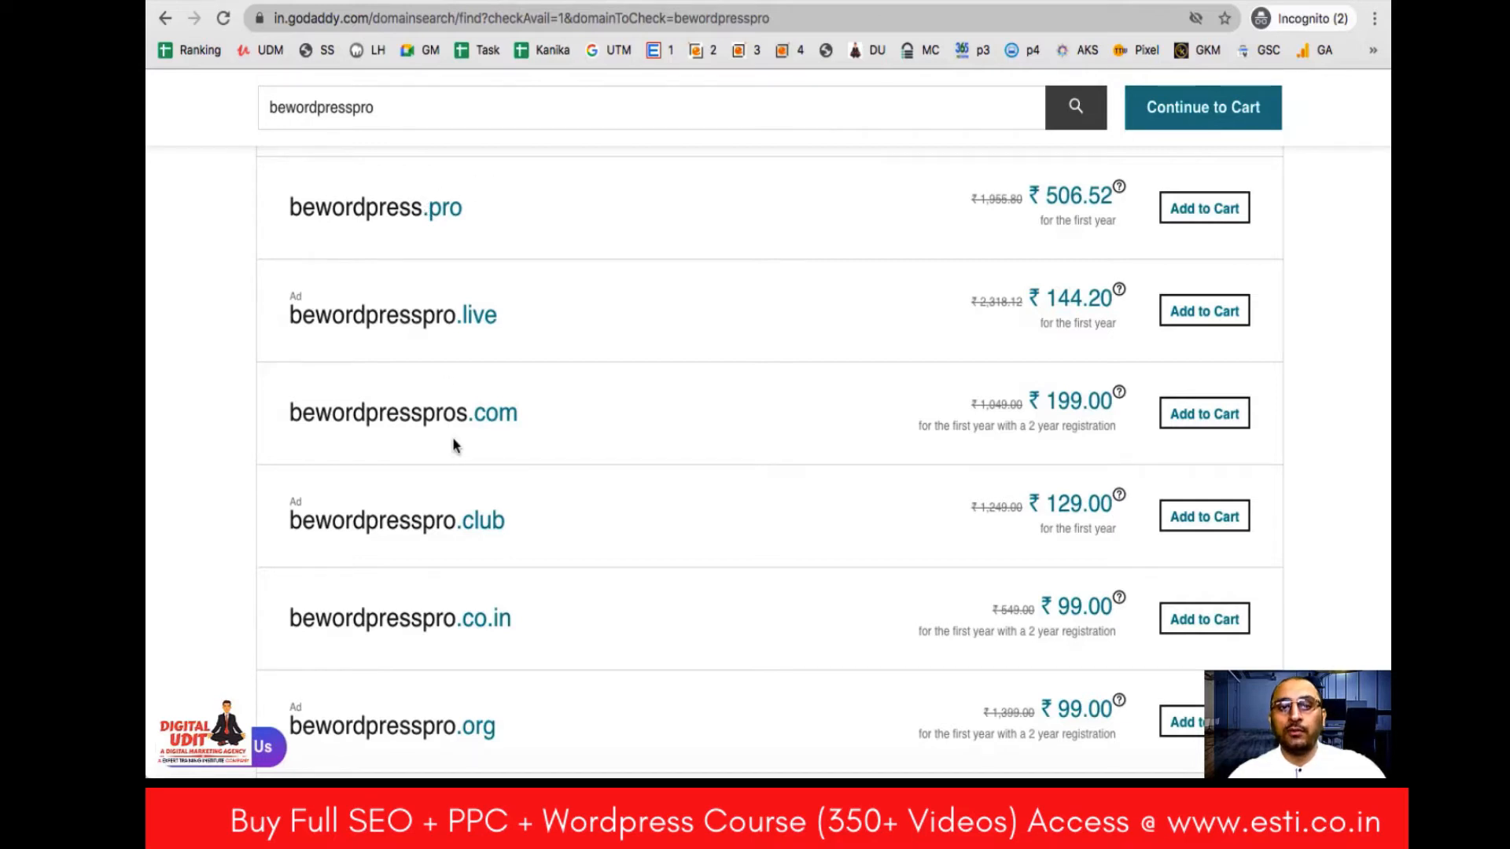
{"action": "scroll", "coordinate": [638, 477], "scroll_direction": "up", "scroll_amount": 5}
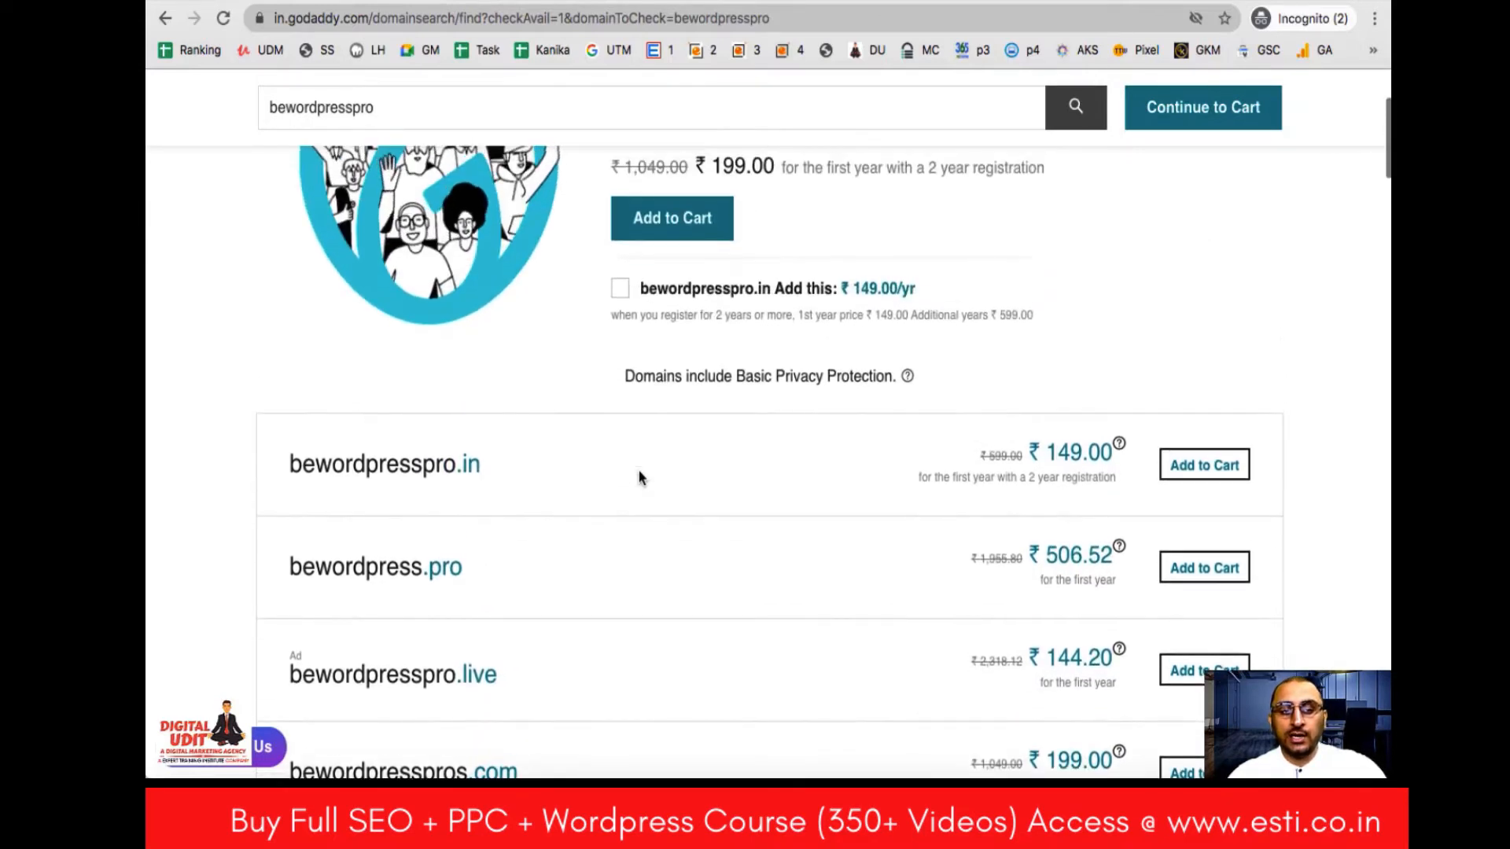
{"action": "scroll", "coordinate": [694, 503], "scroll_direction": "down", "scroll_amount": 6}
{"action": "scroll", "coordinate": [694, 503], "scroll_direction": "down", "scroll_amount": 10}
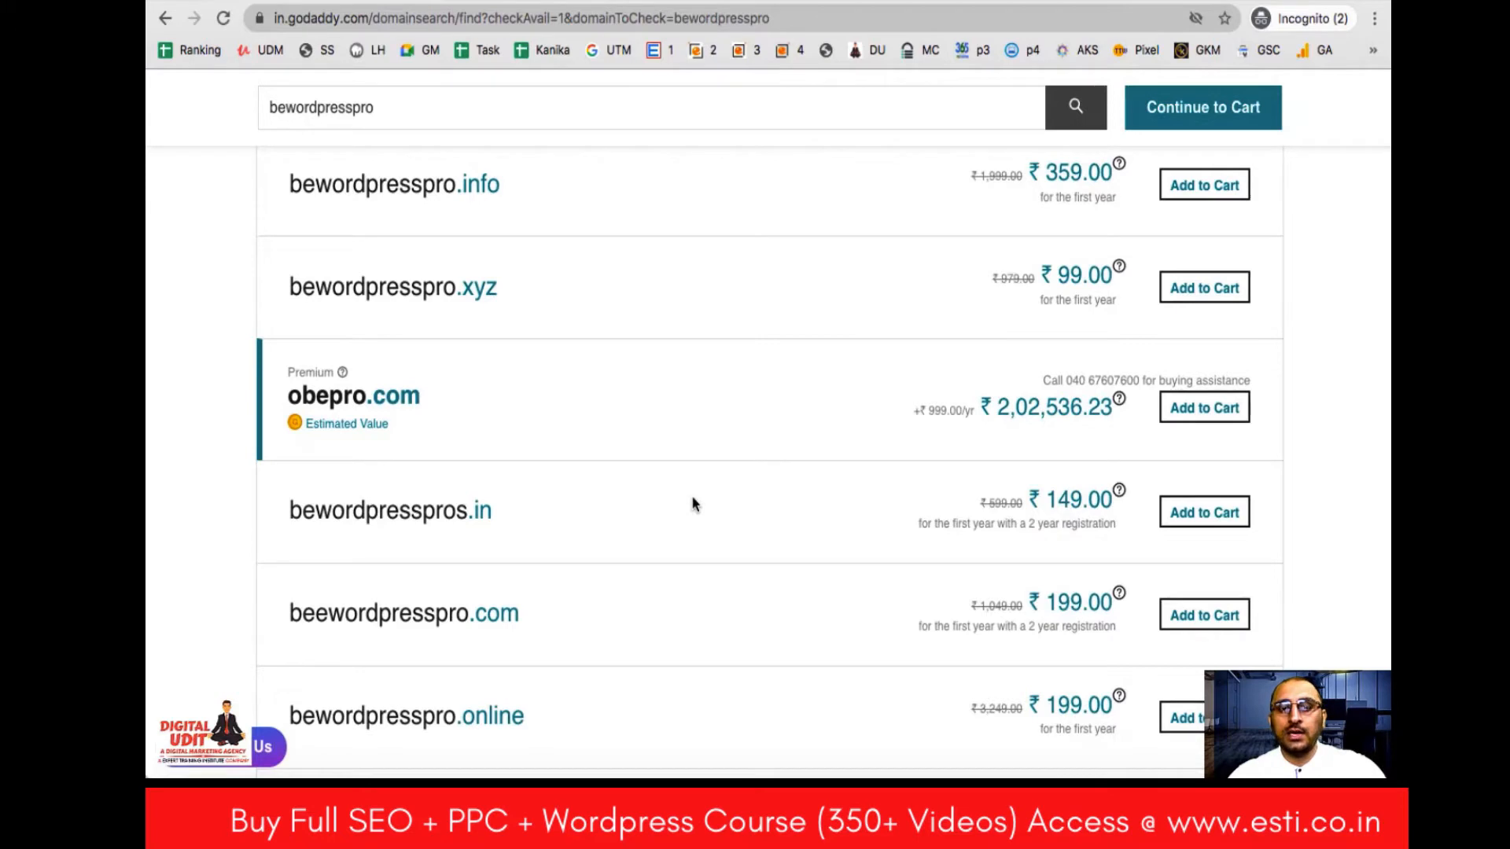
{"action": "scroll", "coordinate": [693, 503], "scroll_direction": "down", "scroll_amount": 8}
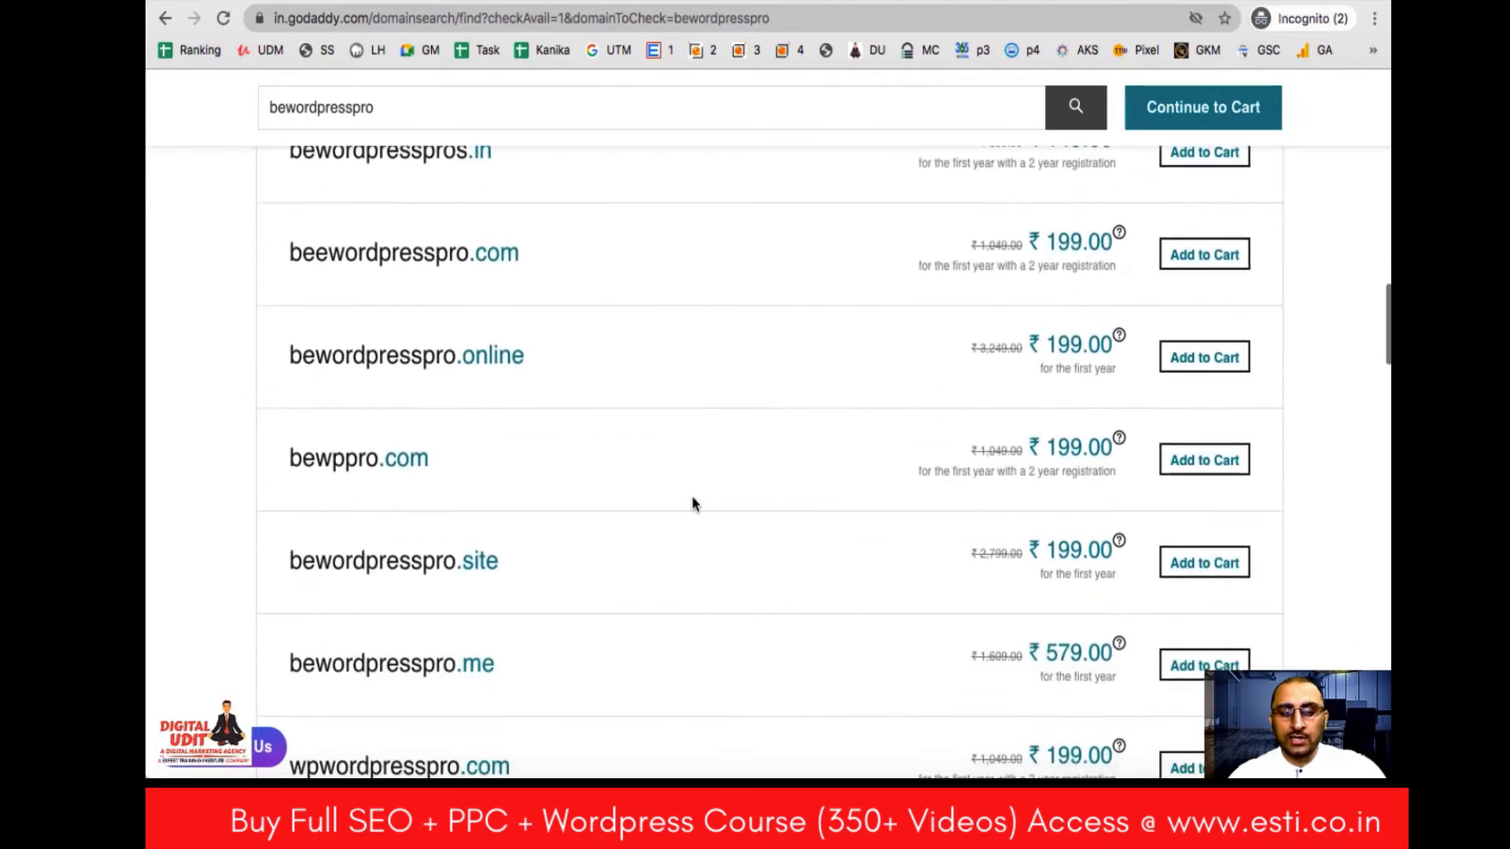
{"action": "scroll", "coordinate": [694, 503], "scroll_direction": "down", "scroll_amount": 3}
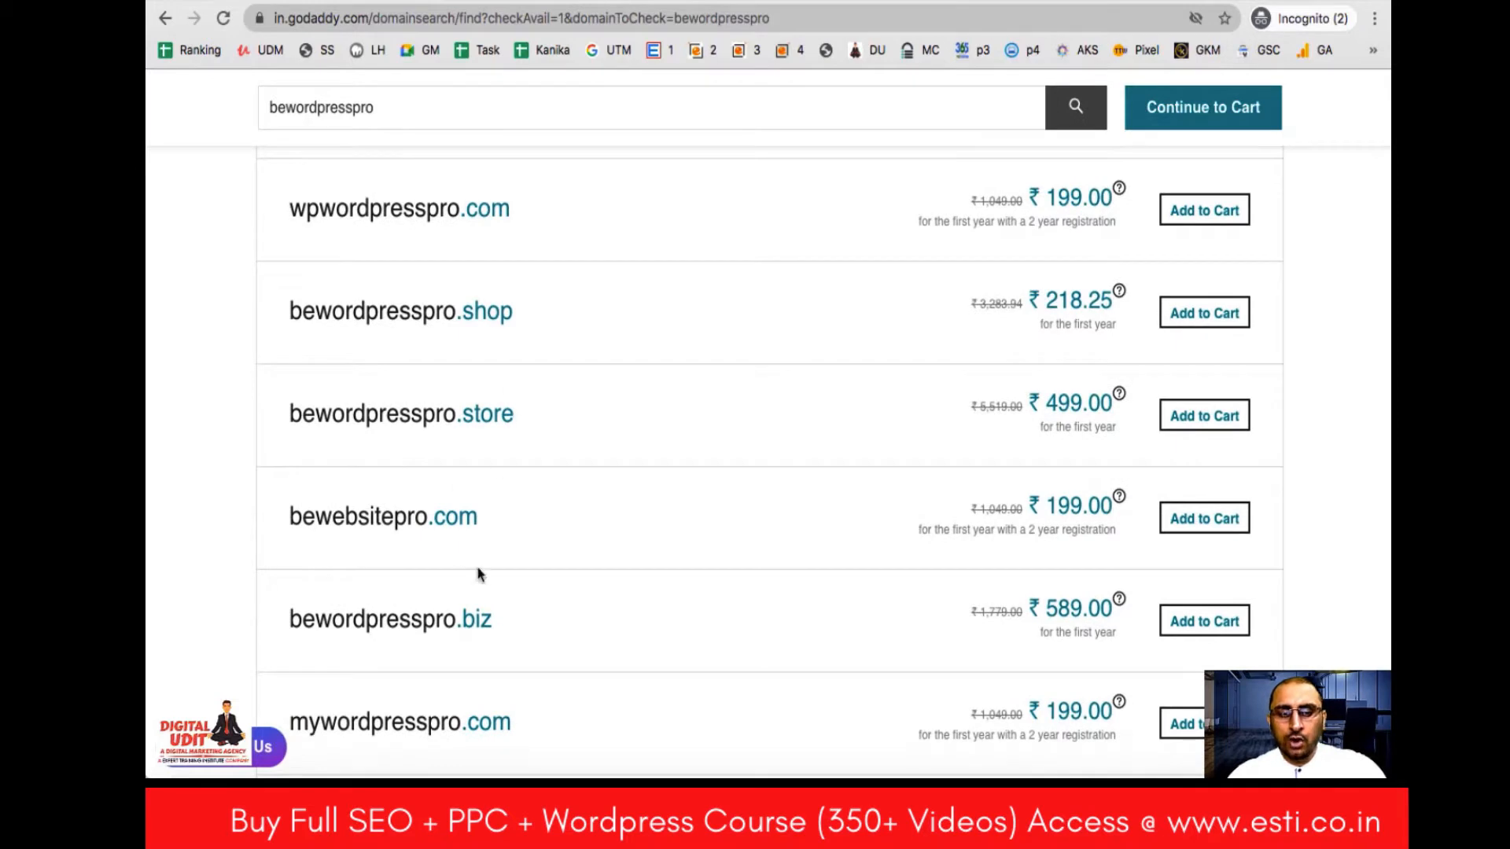
{"action": "scroll", "coordinate": [477, 561], "scroll_direction": "down", "scroll_amount": 5}
{"action": "scroll", "coordinate": [478, 561], "scroll_direction": "down", "scroll_amount": 3}
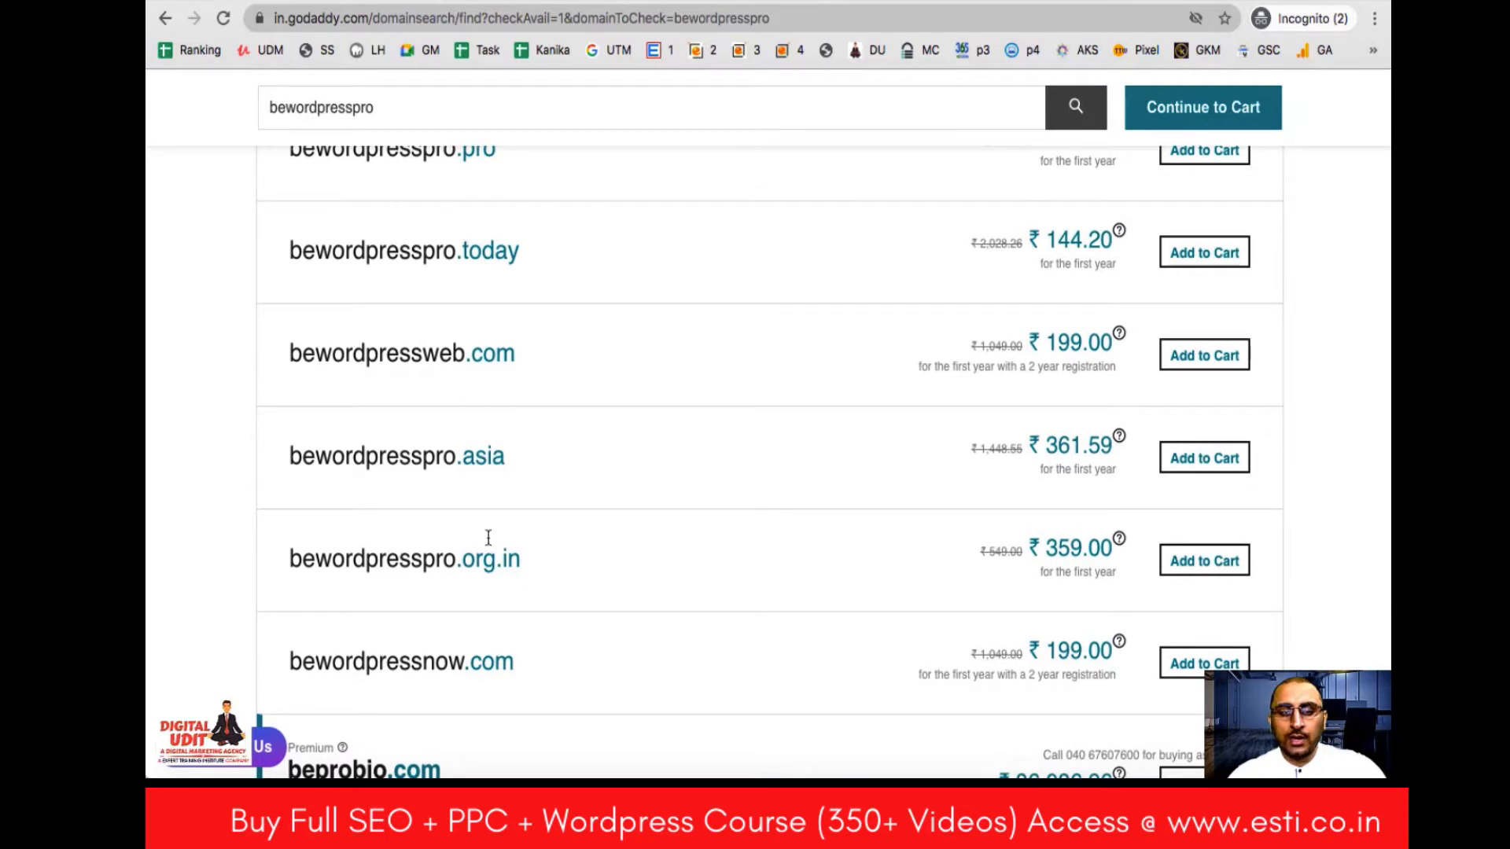
{"action": "scroll", "coordinate": [506, 594], "scroll_direction": "down", "scroll_amount": 6}
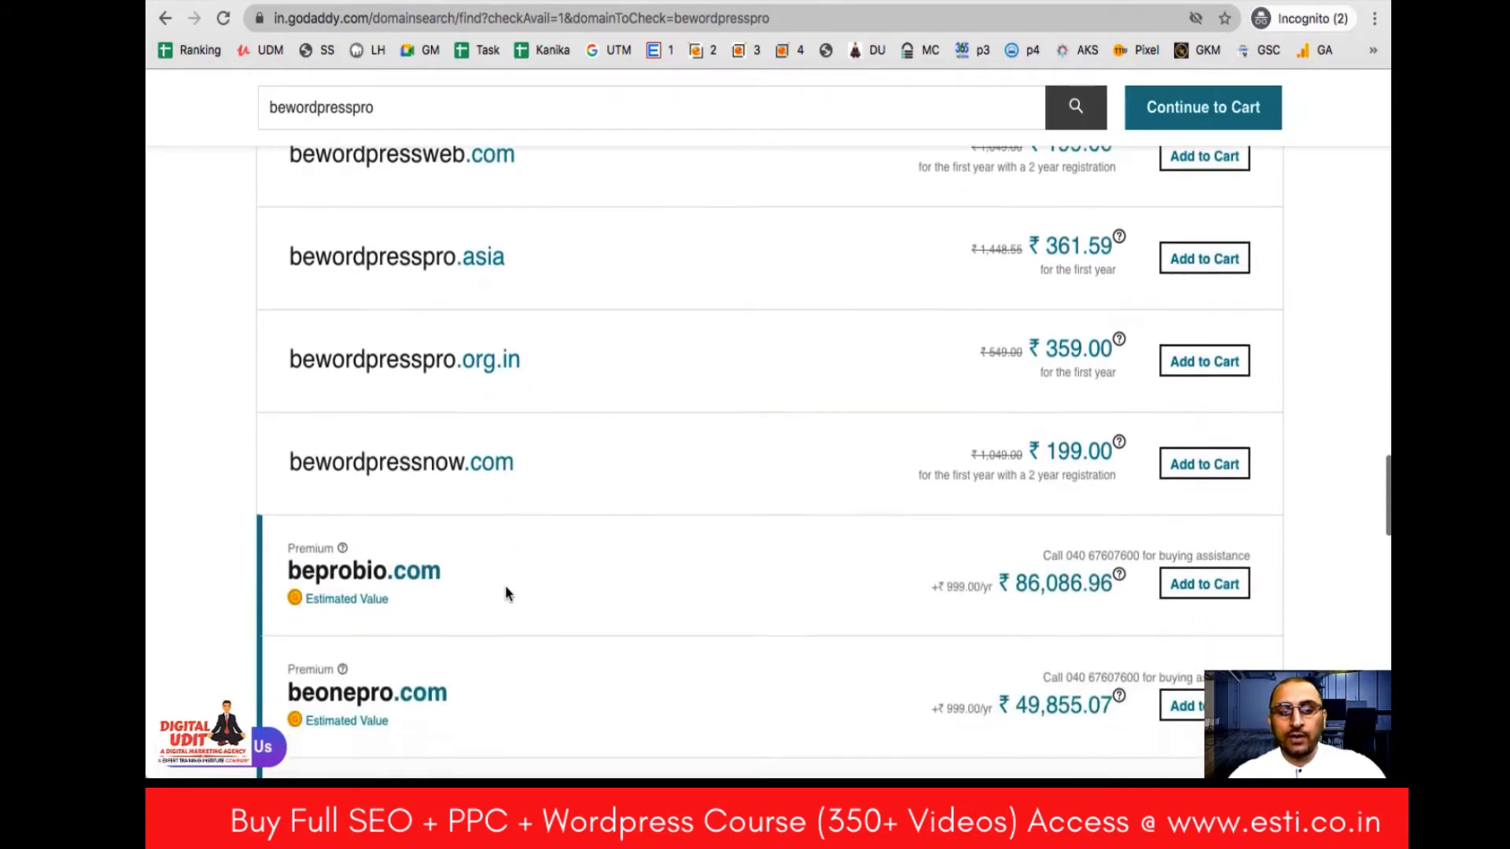
{"action": "scroll", "coordinate": [506, 594], "scroll_direction": "down", "scroll_amount": 6}
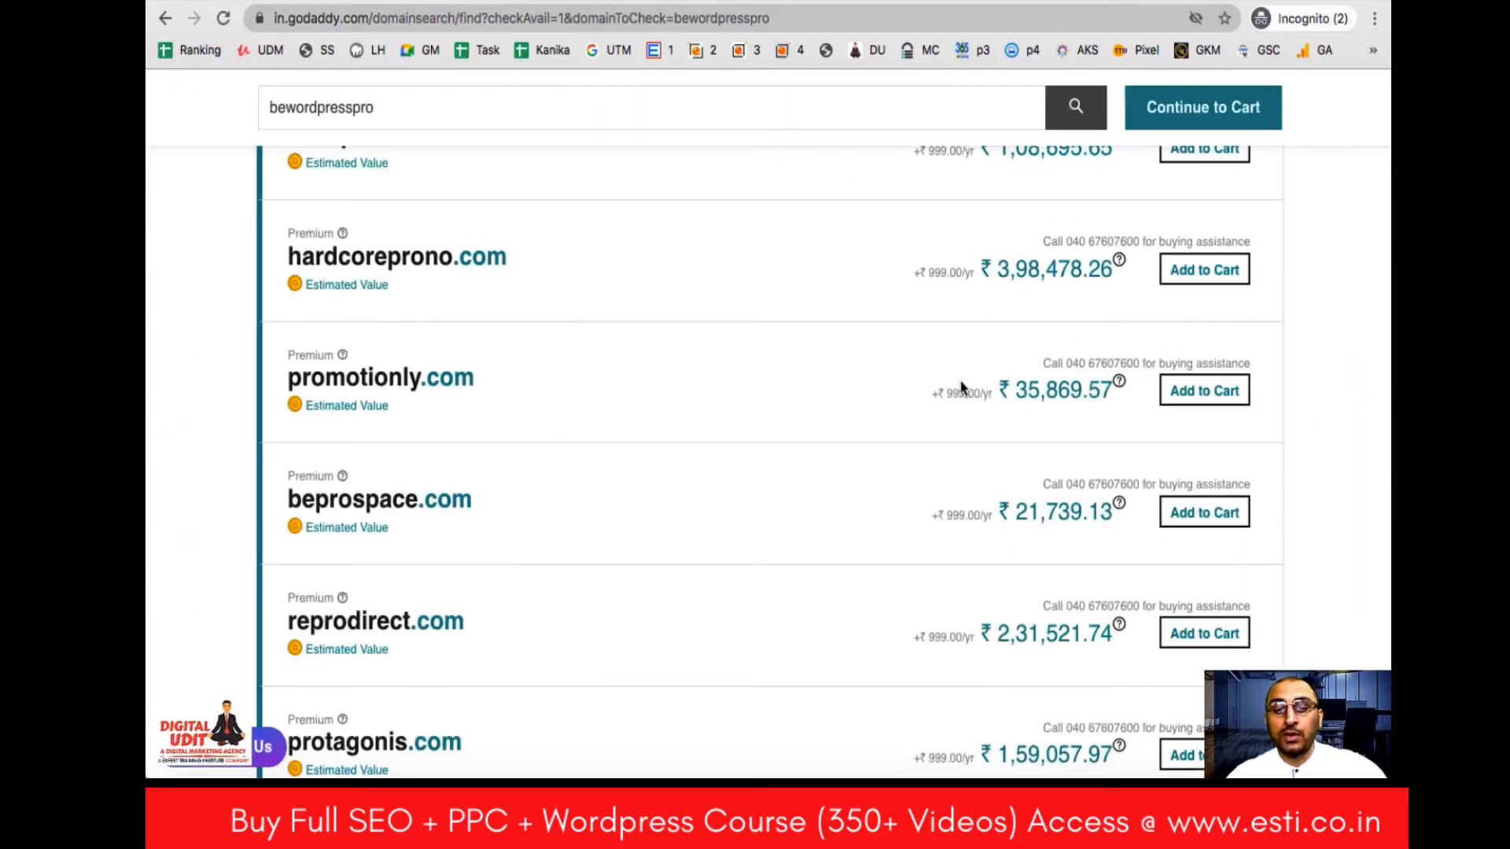
{"action": "scroll", "coordinate": [961, 386], "scroll_direction": "down", "scroll_amount": 1}
{"action": "scroll", "coordinate": [960, 379], "scroll_direction": "up", "scroll_amount": 20}
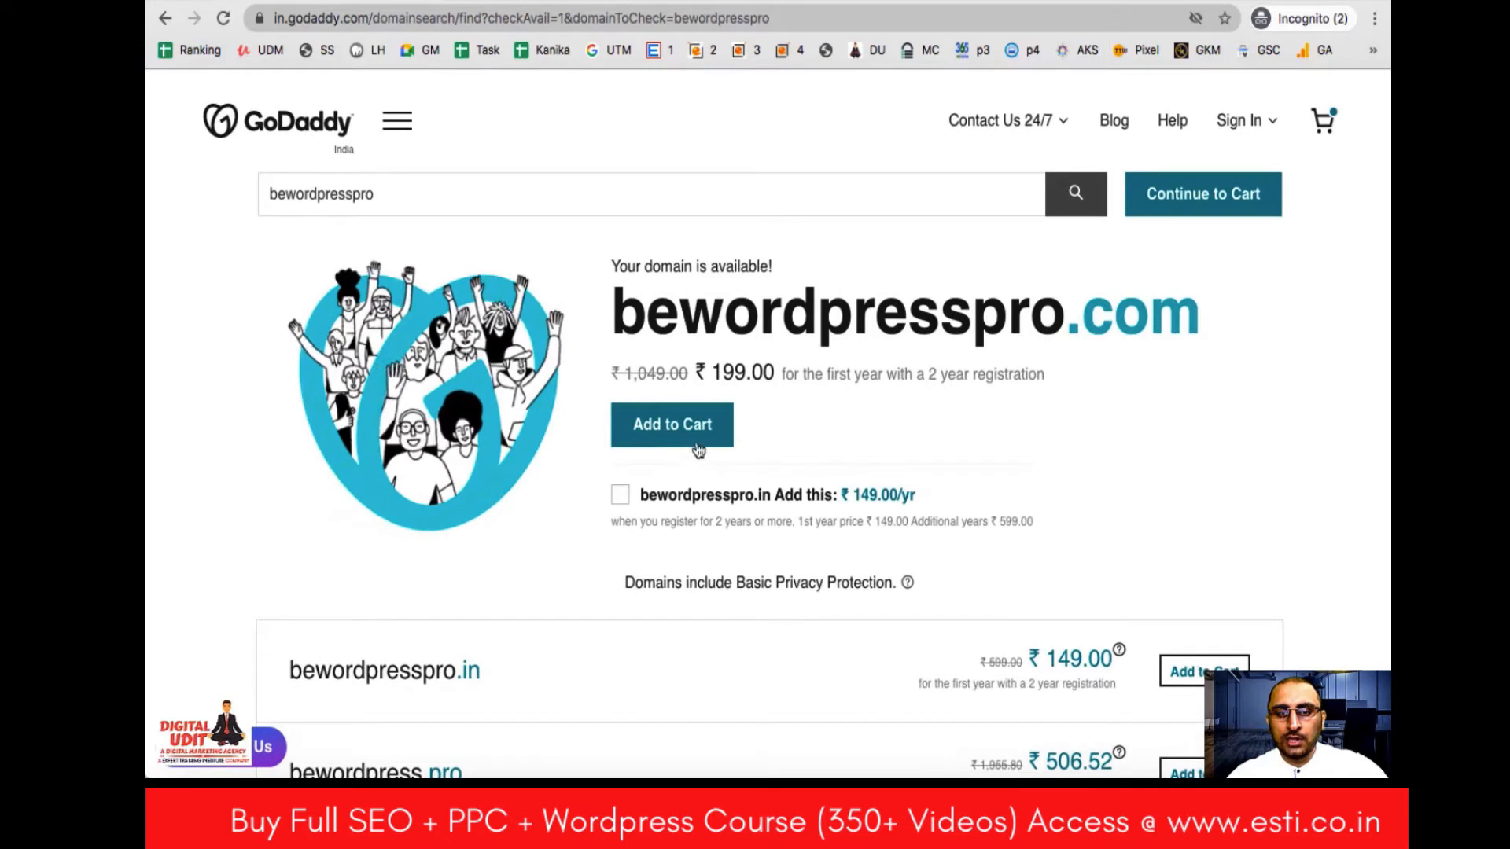
Step: Add bewordpresspro.com to the basket
{"action": "left_click", "coordinate": [681, 427]}
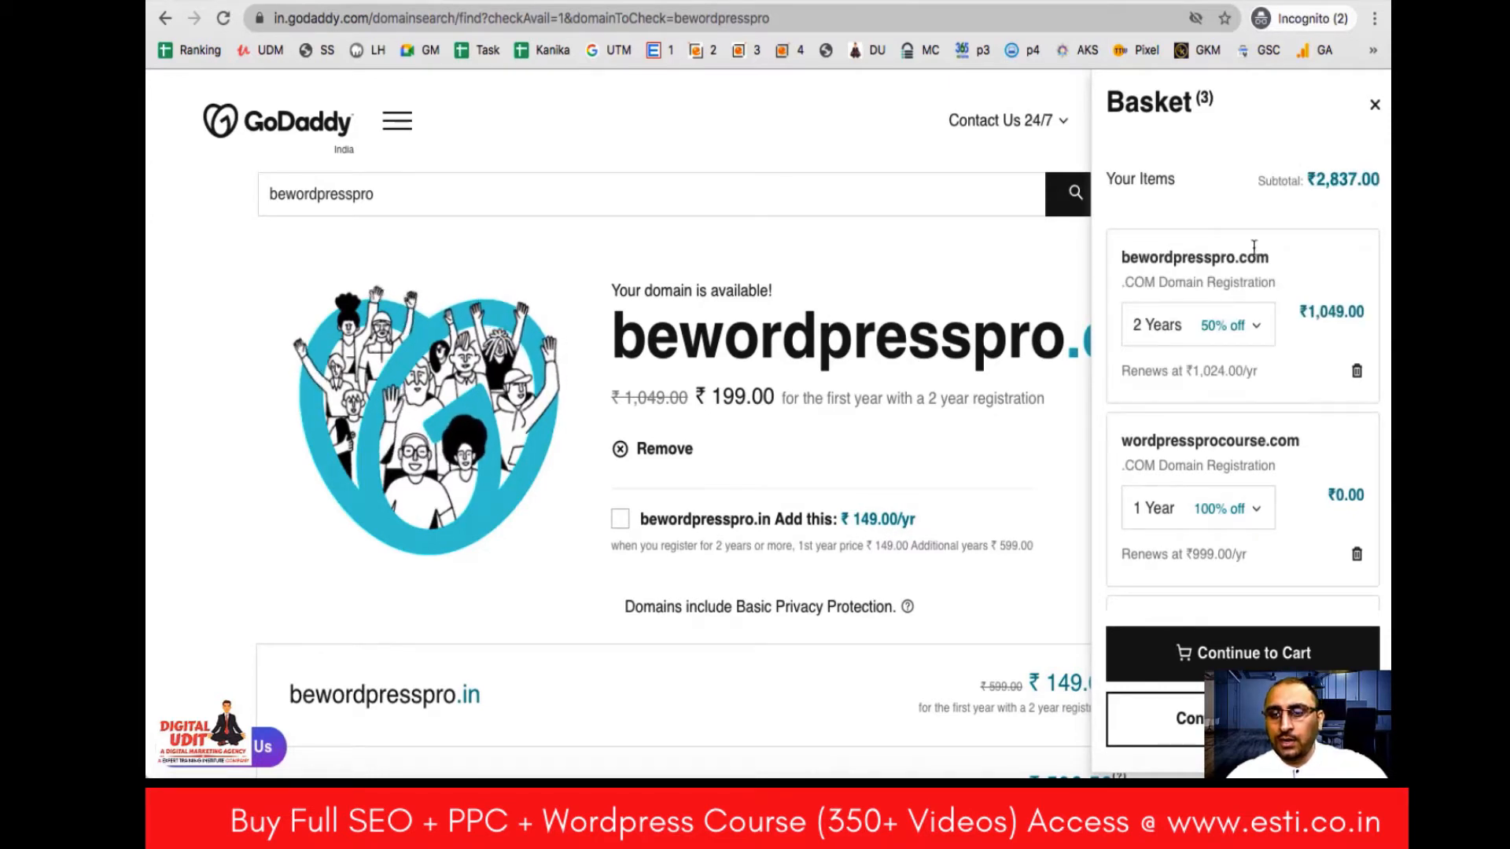
{"action": "scroll", "coordinate": [1250, 492], "scroll_direction": "down", "scroll_amount": 3}
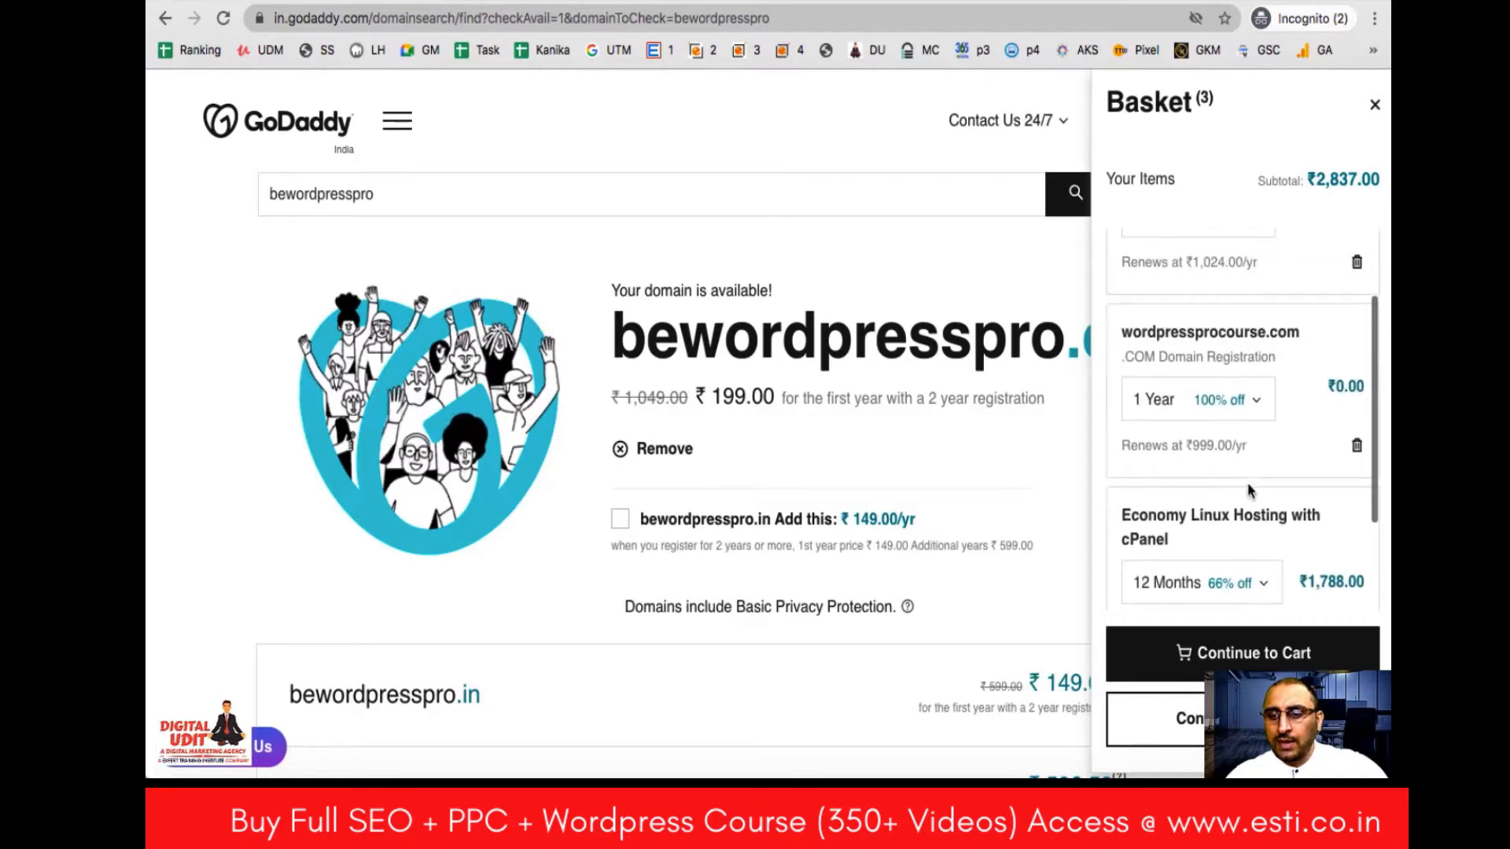
{"action": "scroll", "coordinate": [1250, 491], "scroll_direction": "down", "scroll_amount": 4}
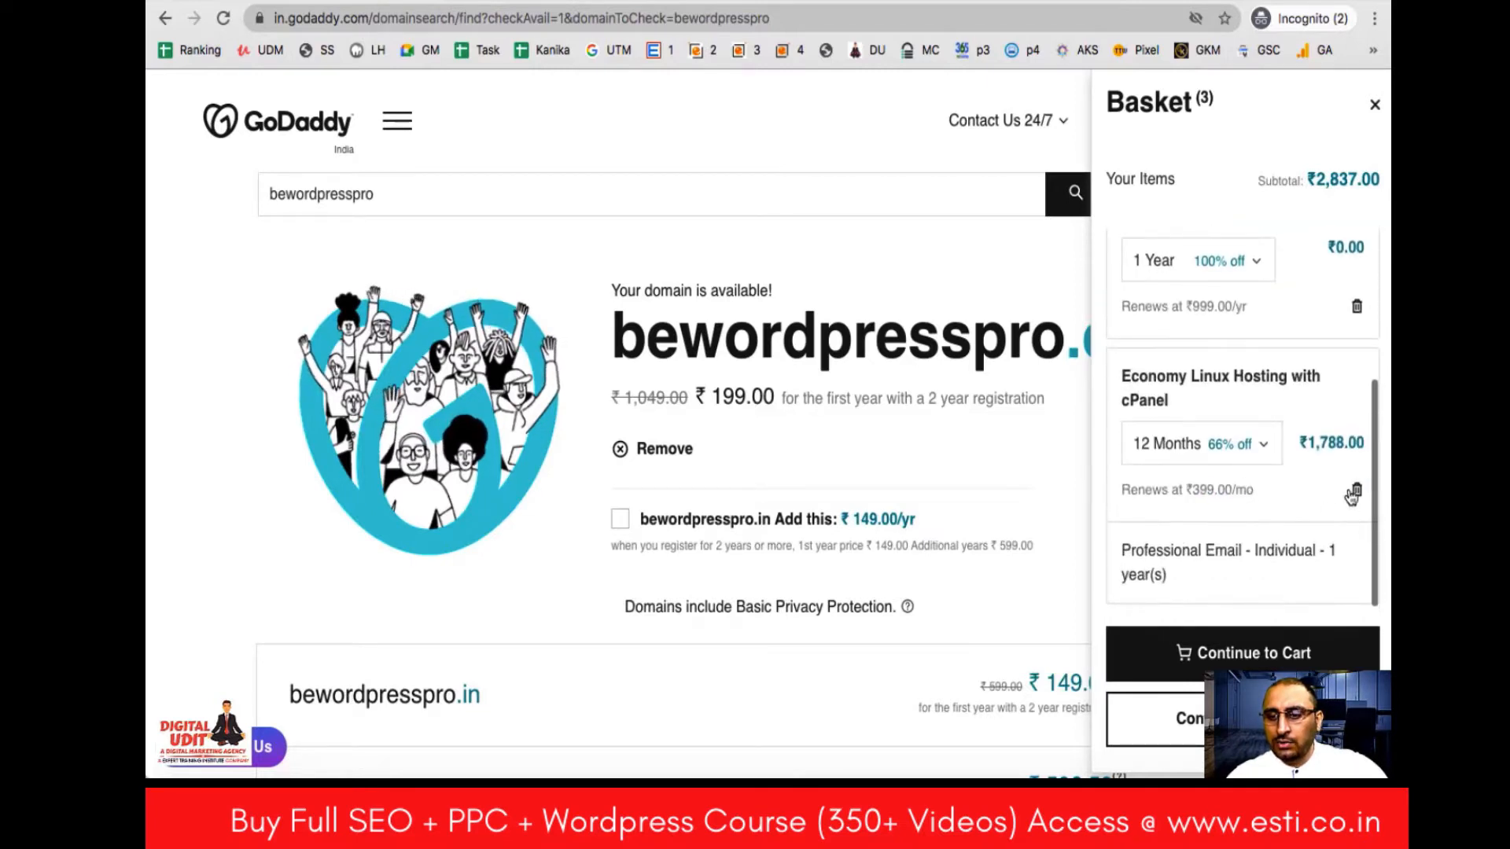
Step: Remove the hosting plan and wordpressprocourse.com, and register bewordpresspro.com for 1 Year
{"action": "left_click", "coordinate": [1355, 490]}
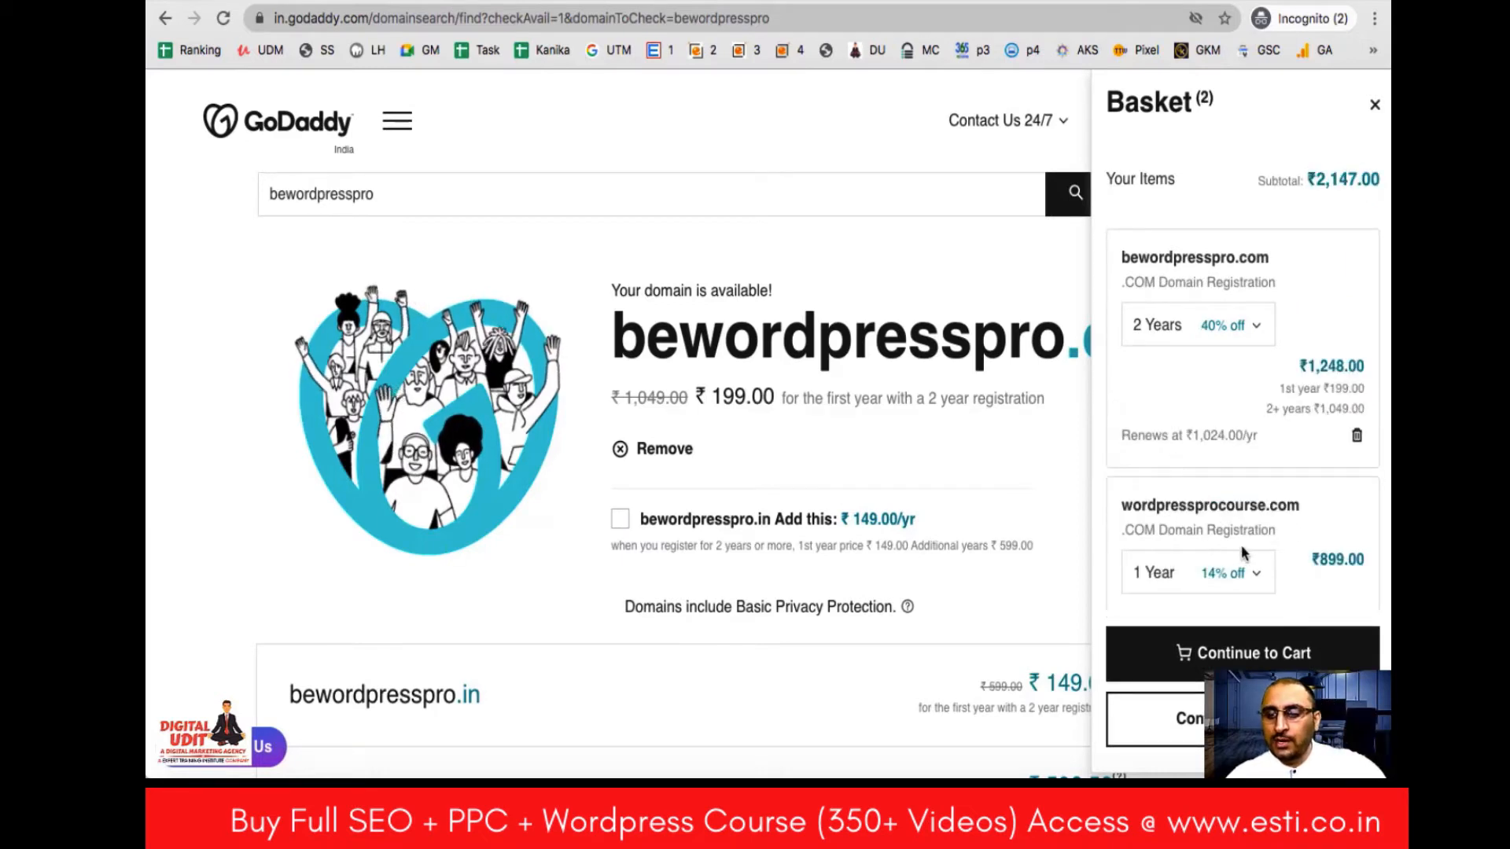
{"action": "scroll", "coordinate": [1255, 537], "scroll_direction": "down", "scroll_amount": 2}
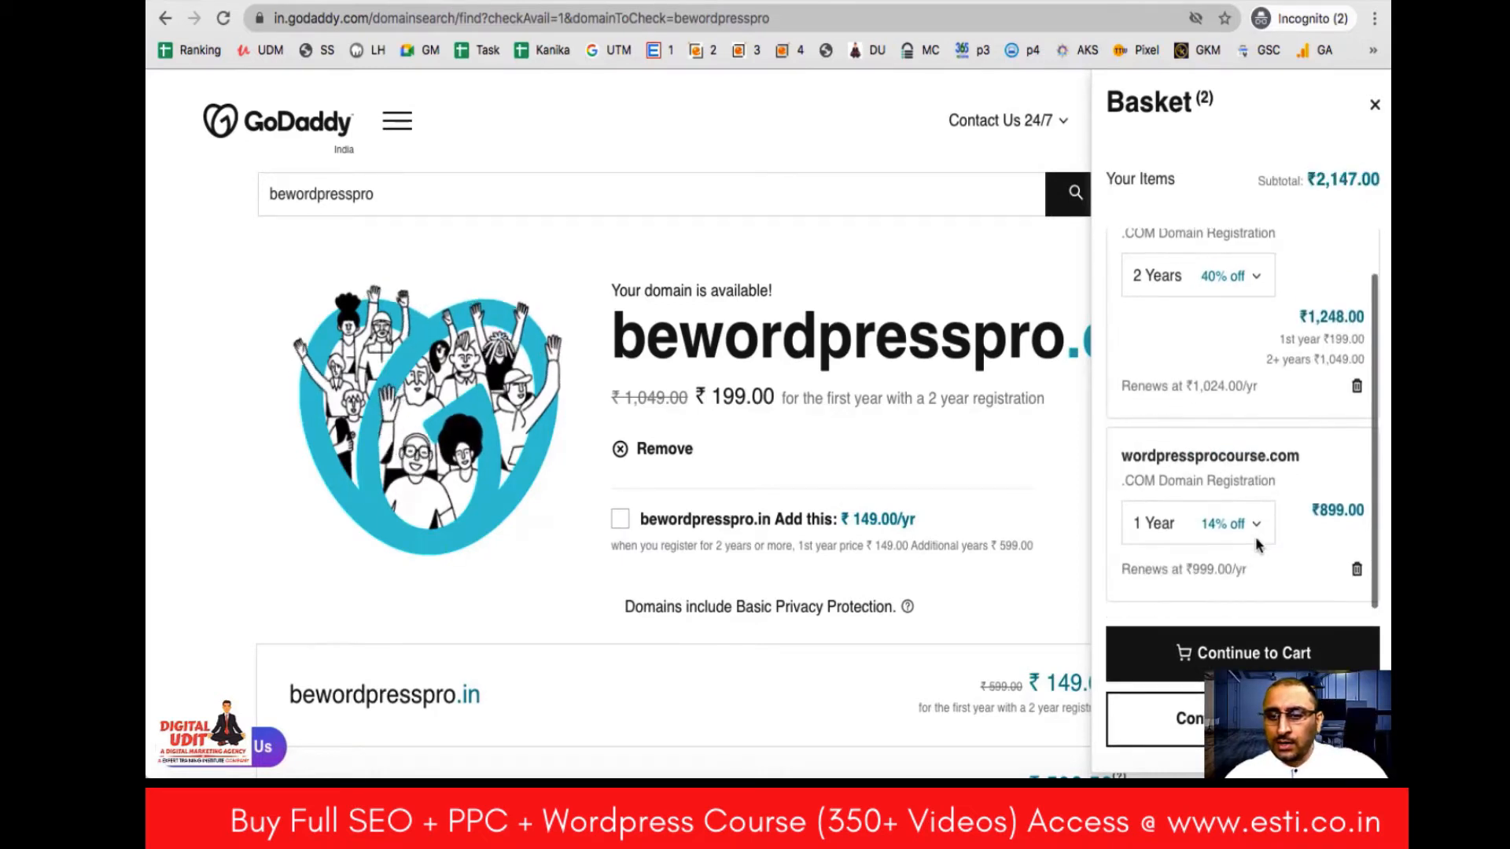
{"action": "left_click", "coordinate": [1357, 570]}
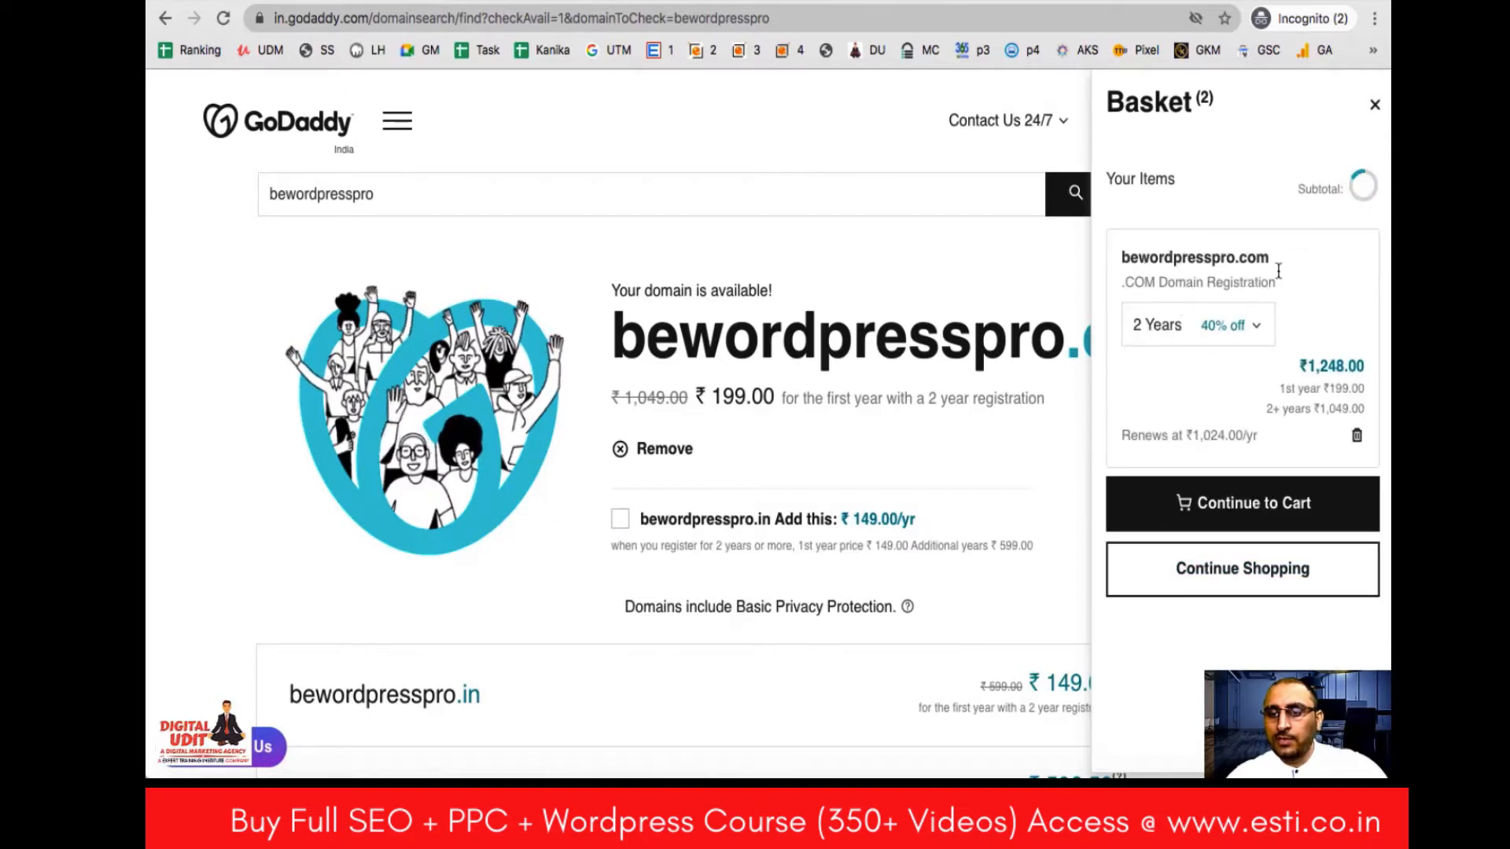
{"action": "left_click", "coordinate": [1260, 329]}
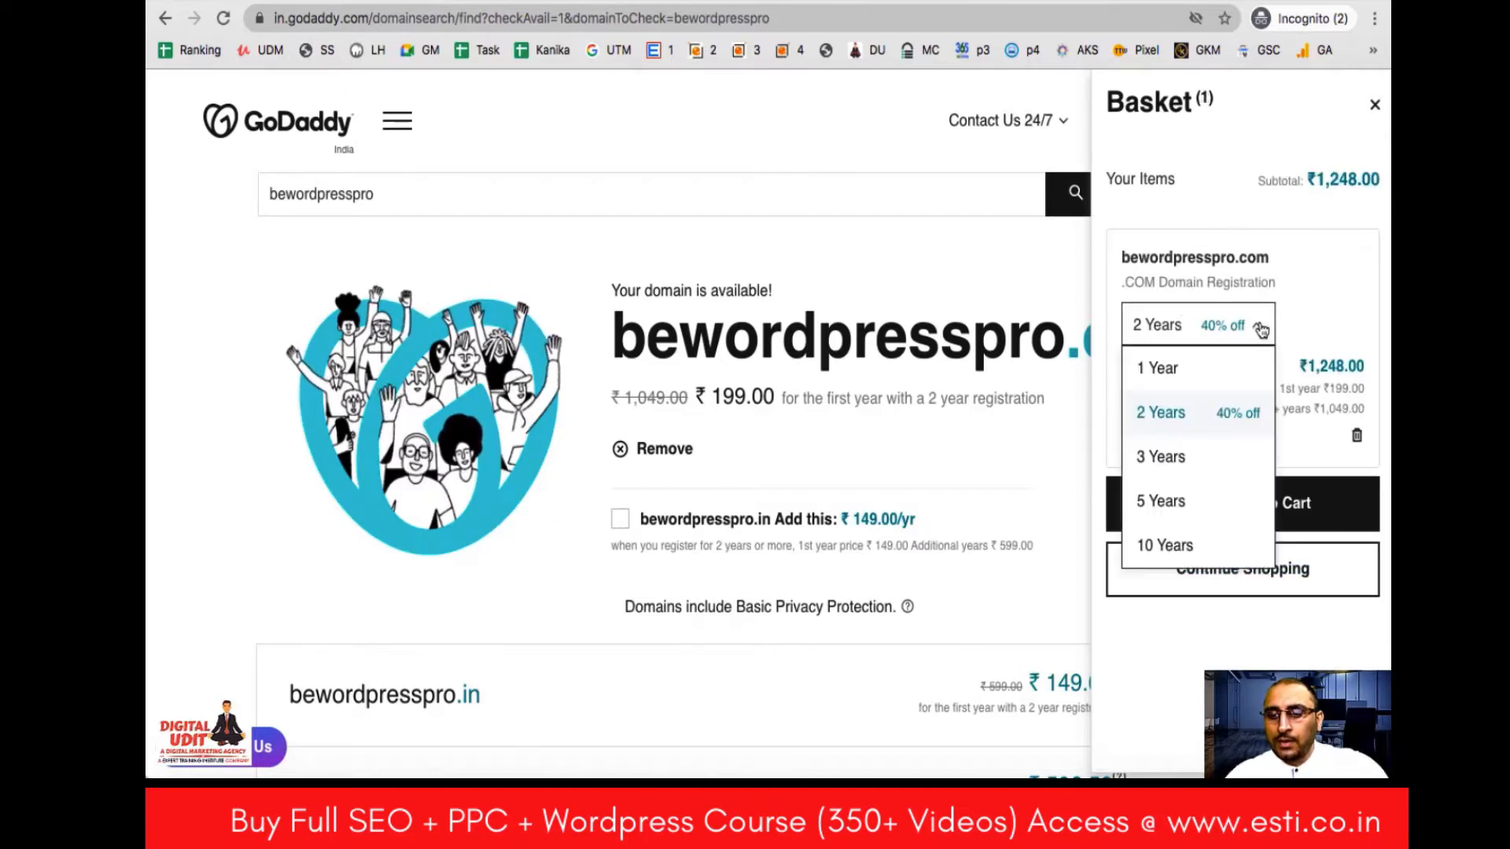
{"action": "left_click", "coordinate": [1201, 368]}
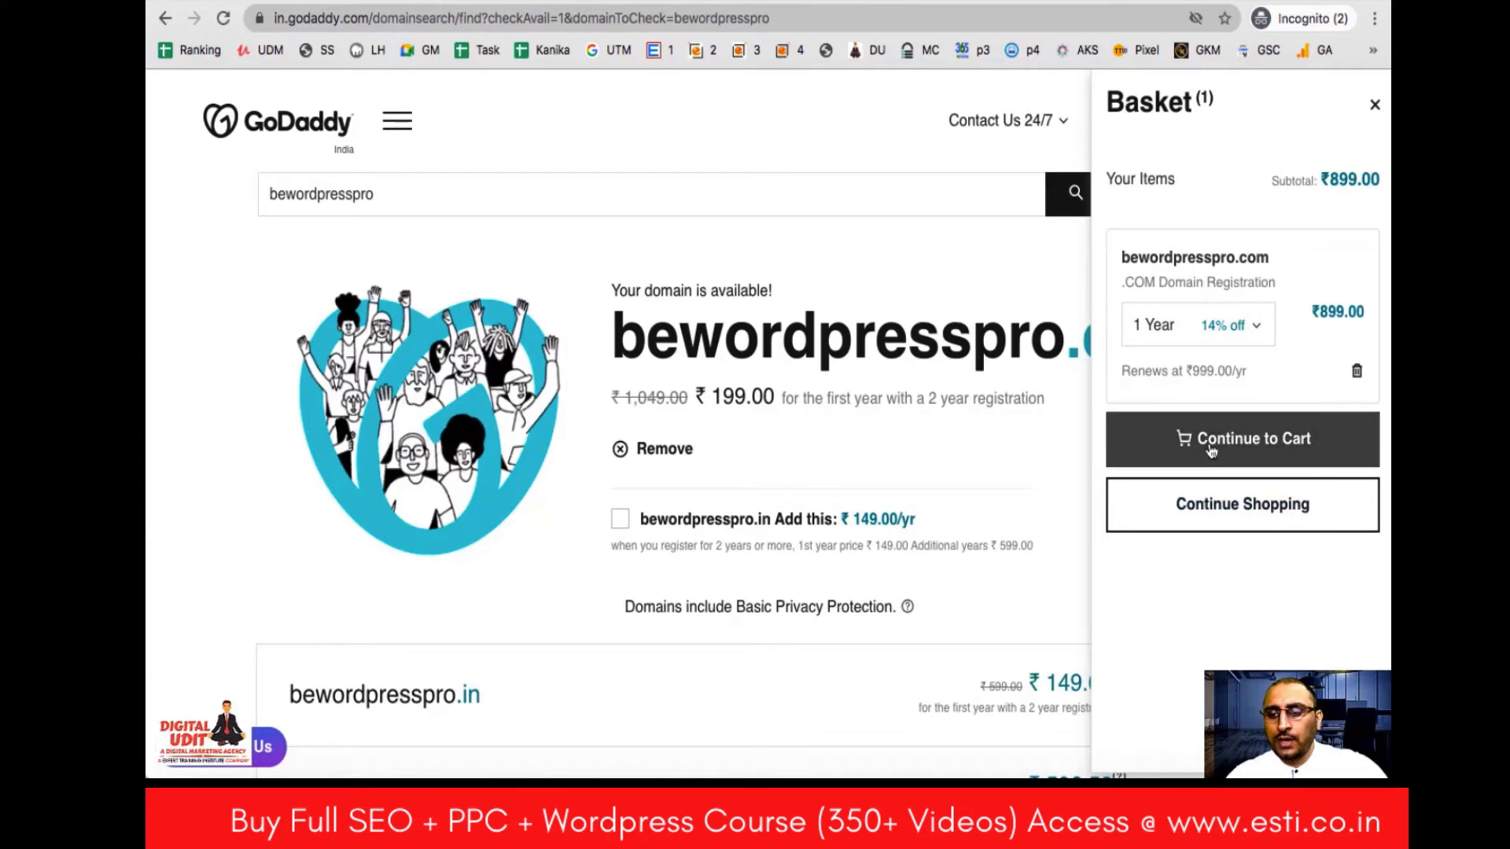
Step: Leave the basket and go to the Web Hosting page from the main menu
{"action": "left_click", "coordinate": [1202, 510]}
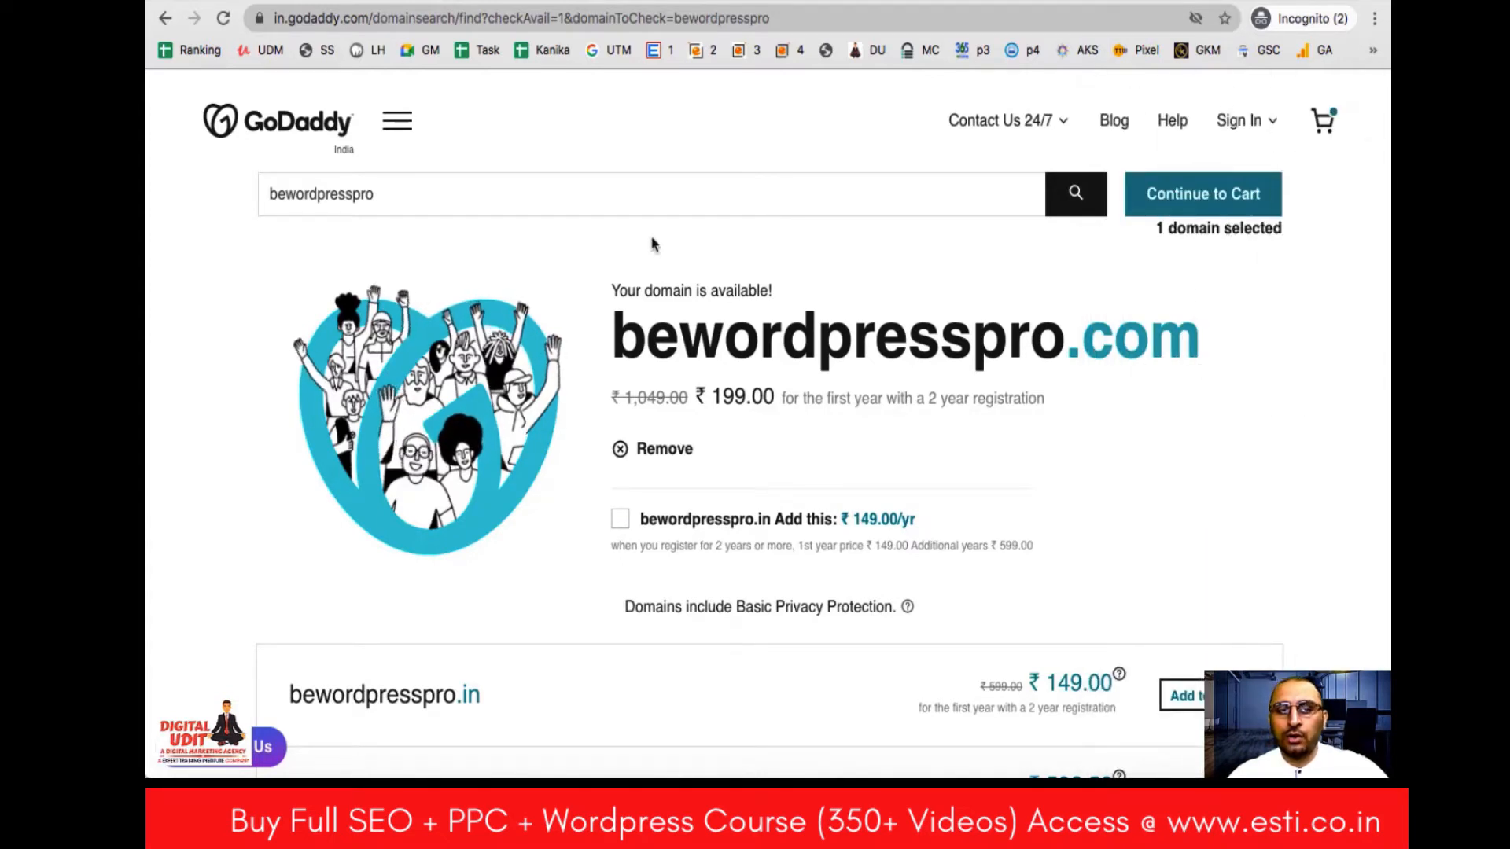
{"action": "left_click", "coordinate": [398, 125]}
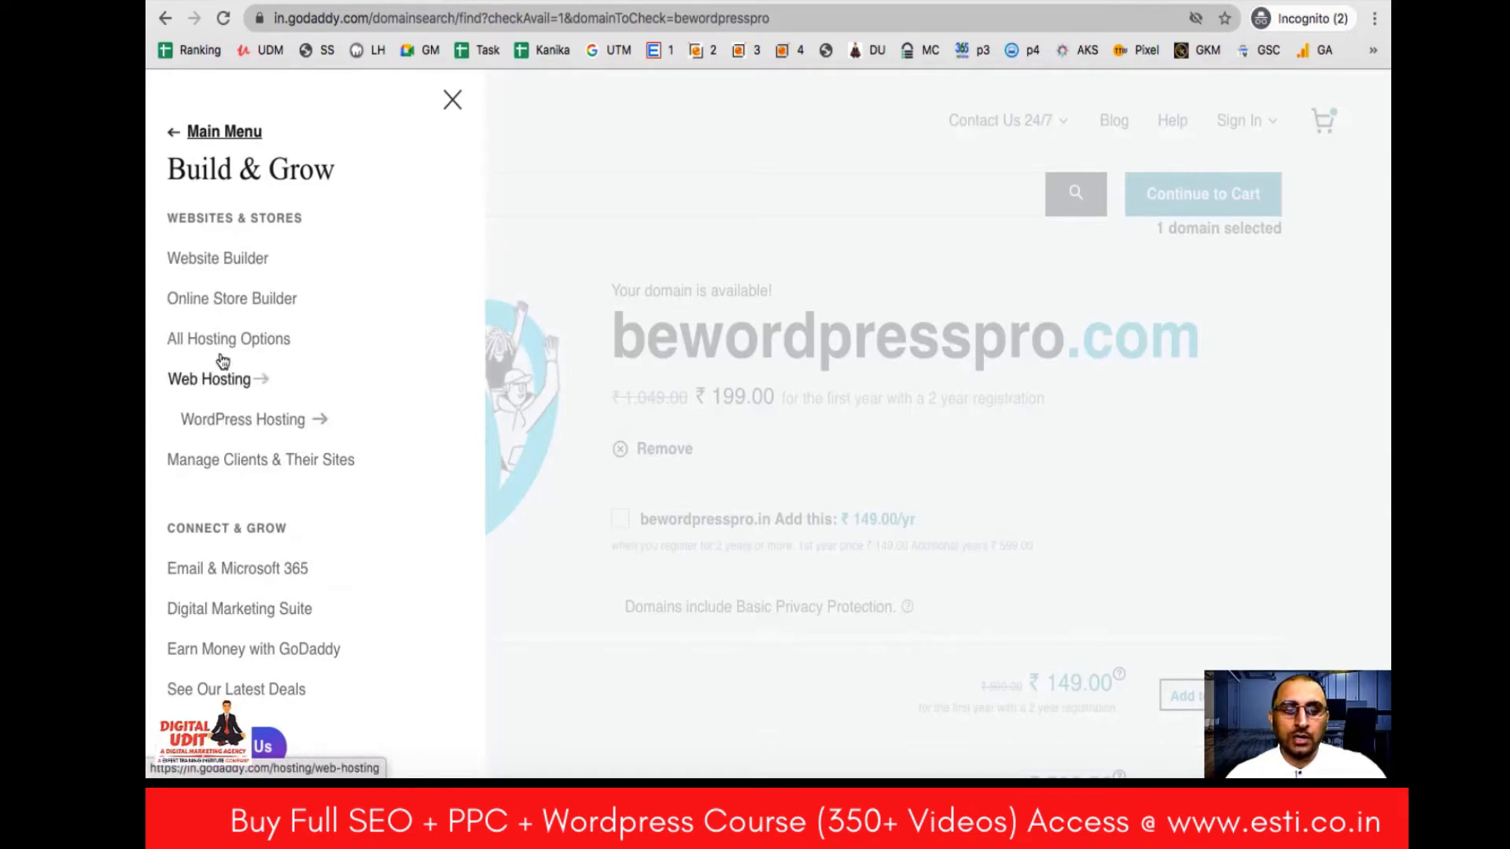
{"action": "left_click", "coordinate": [207, 381]}
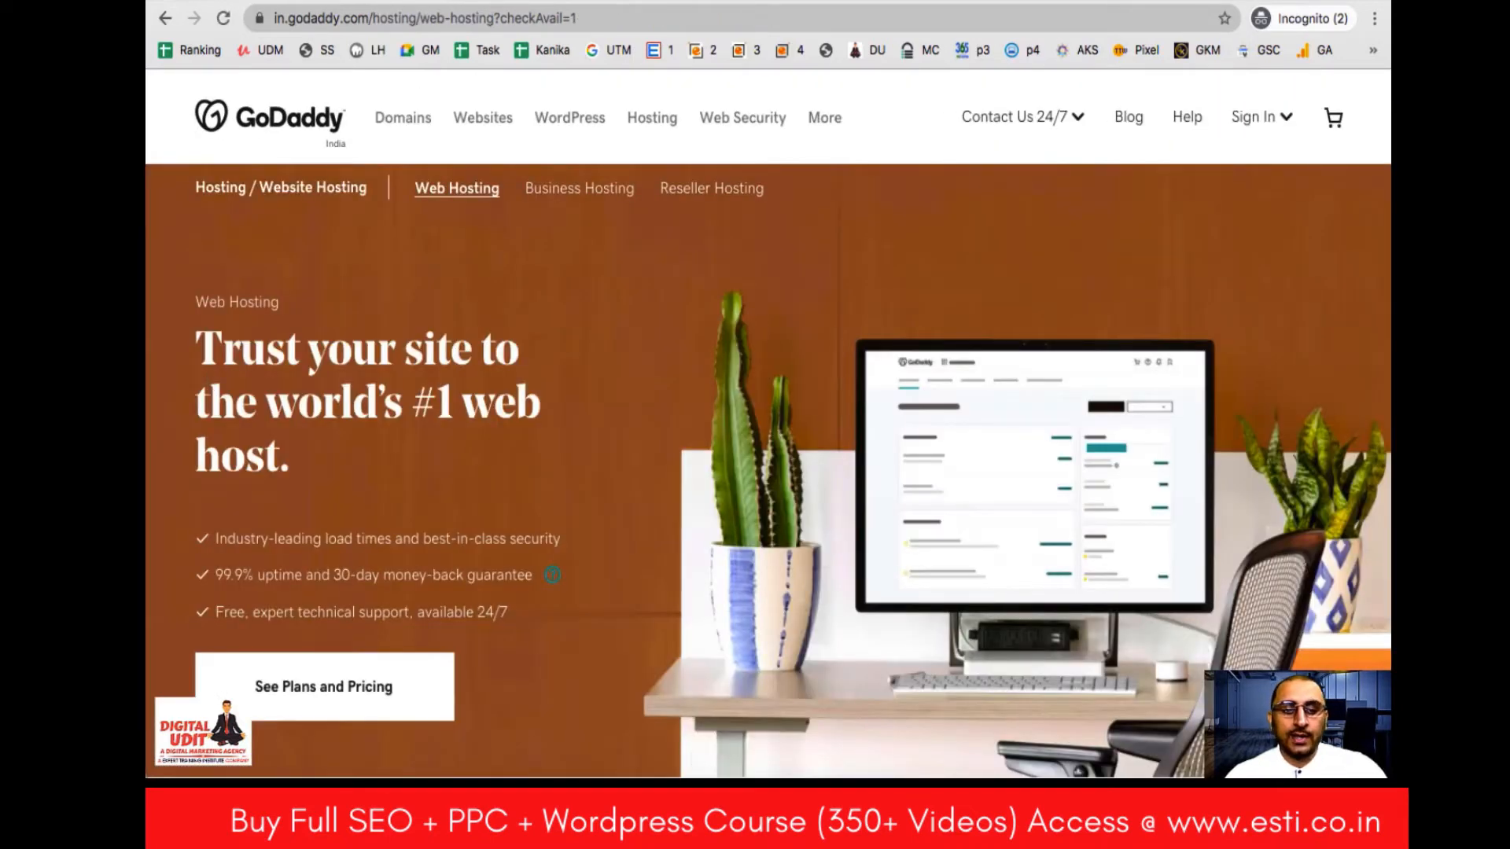
Step: Dismiss the chat popup and compare Starter, Economy, Deluxe and Ultimate plan prices and features
{"action": "scroll", "coordinate": [574, 556], "scroll_direction": "down", "scroll_amount": 7}
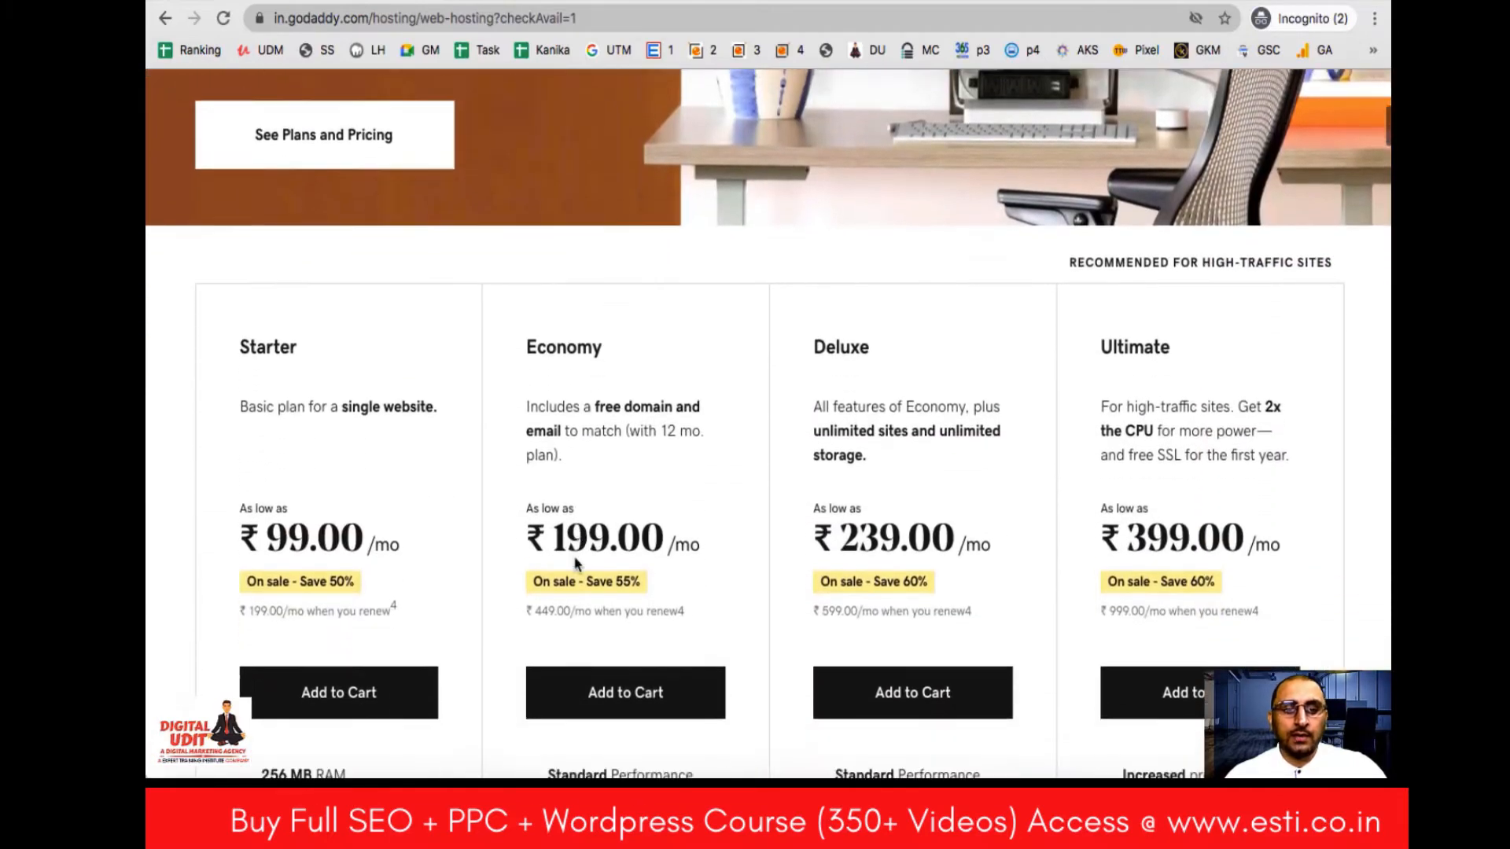
{"action": "scroll", "coordinate": [575, 561], "scroll_direction": "down", "scroll_amount": 3}
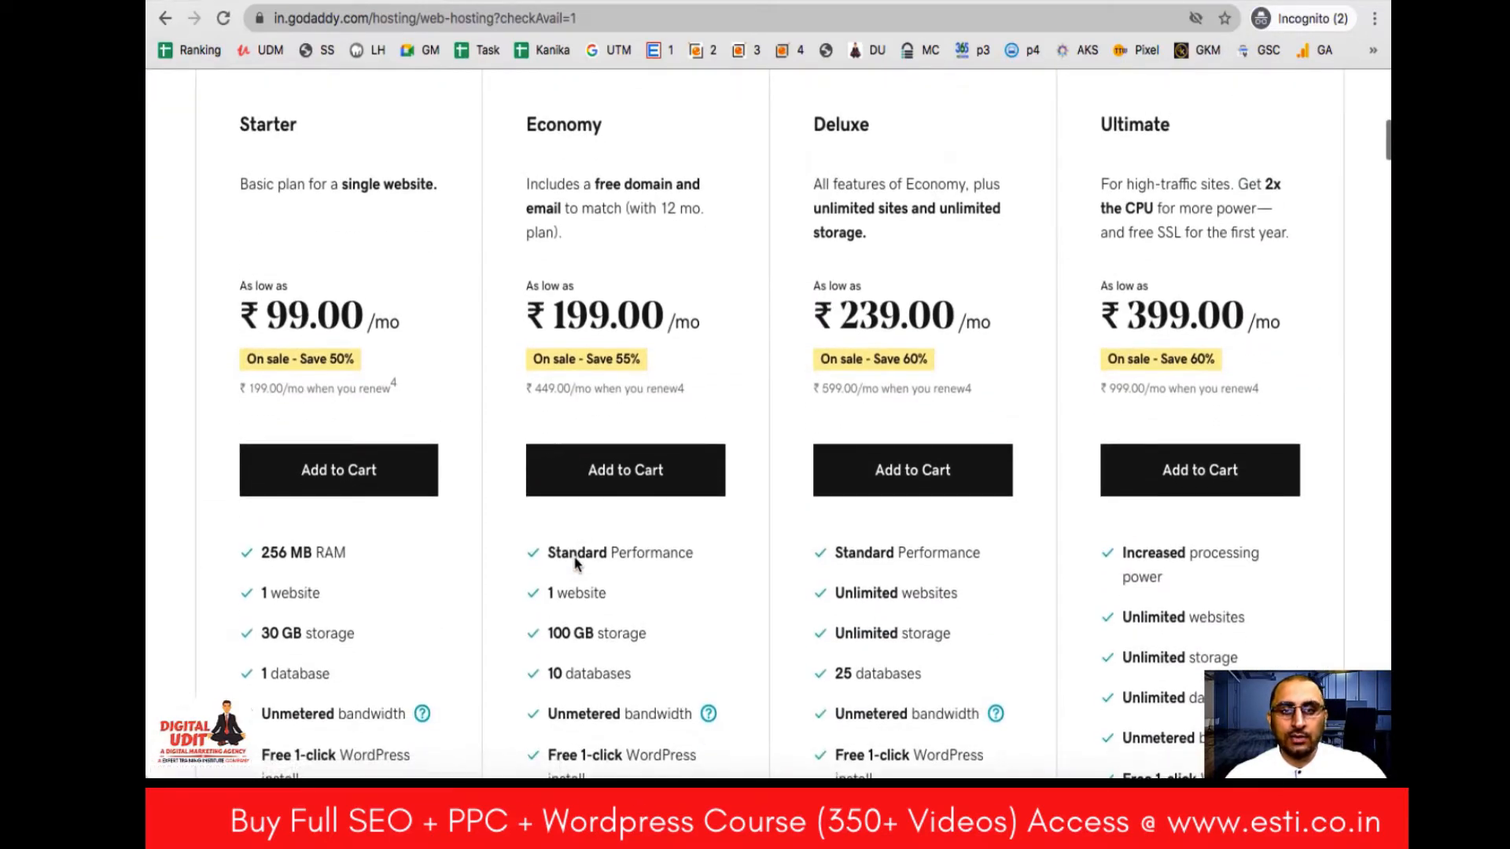
{"action": "scroll", "coordinate": [574, 561], "scroll_direction": "up", "scroll_amount": 1}
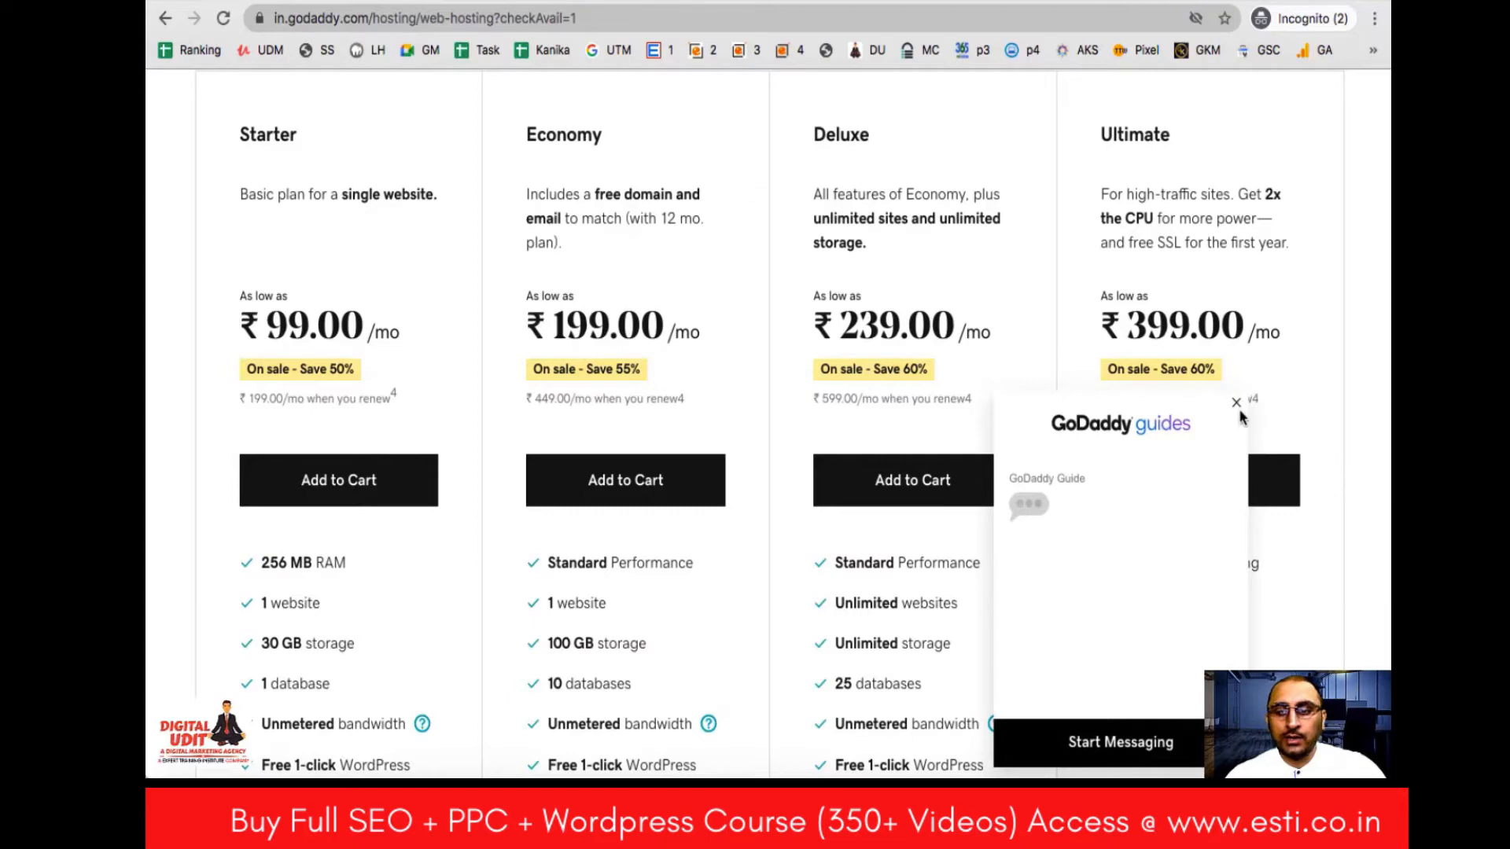
{"action": "left_click", "coordinate": [1236, 403]}
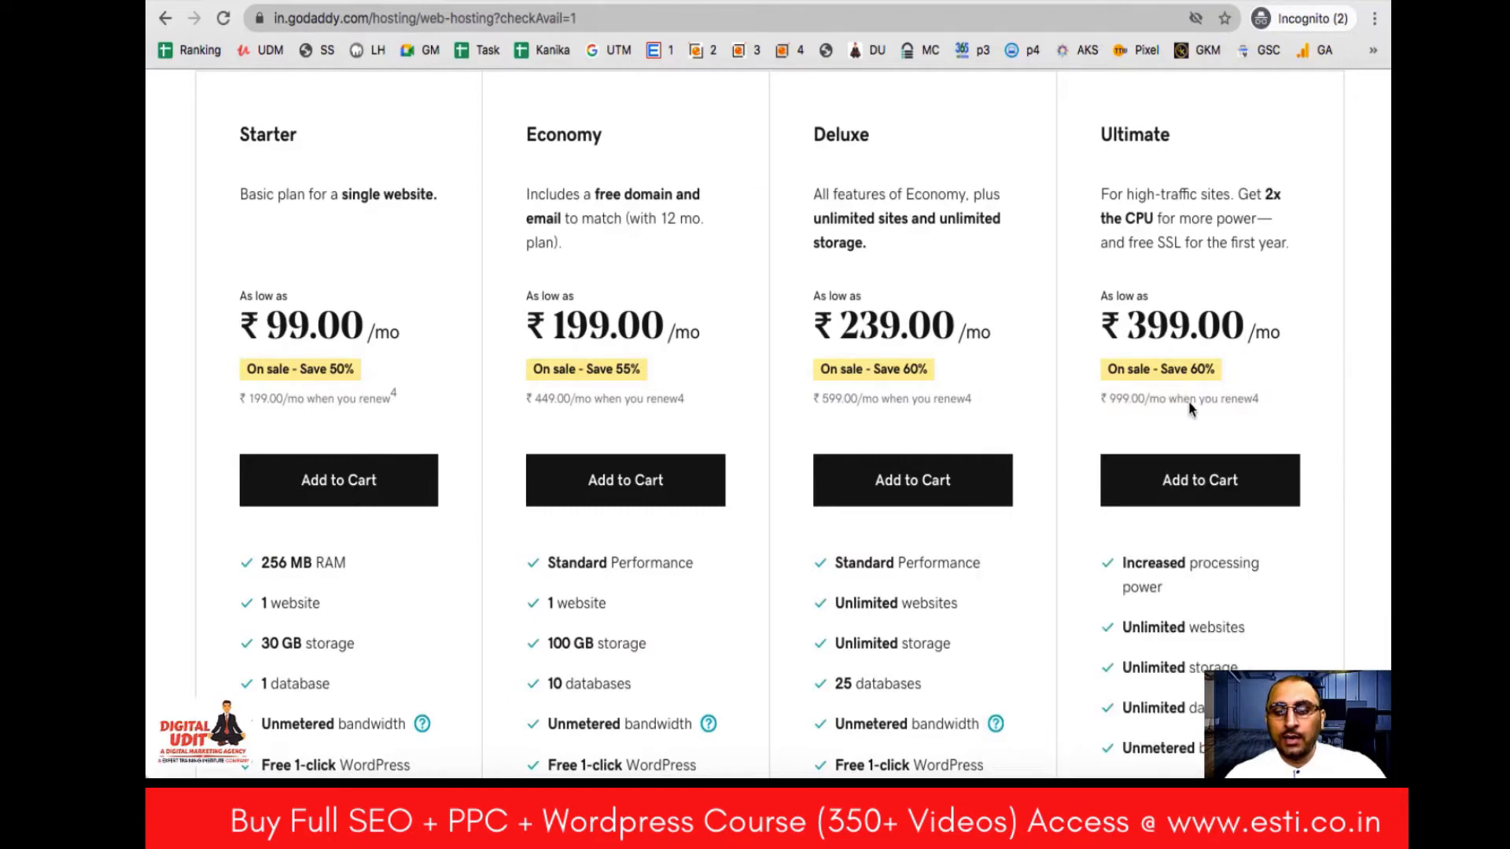
{"action": "scroll", "coordinate": [1060, 461], "scroll_direction": "down", "scroll_amount": 3}
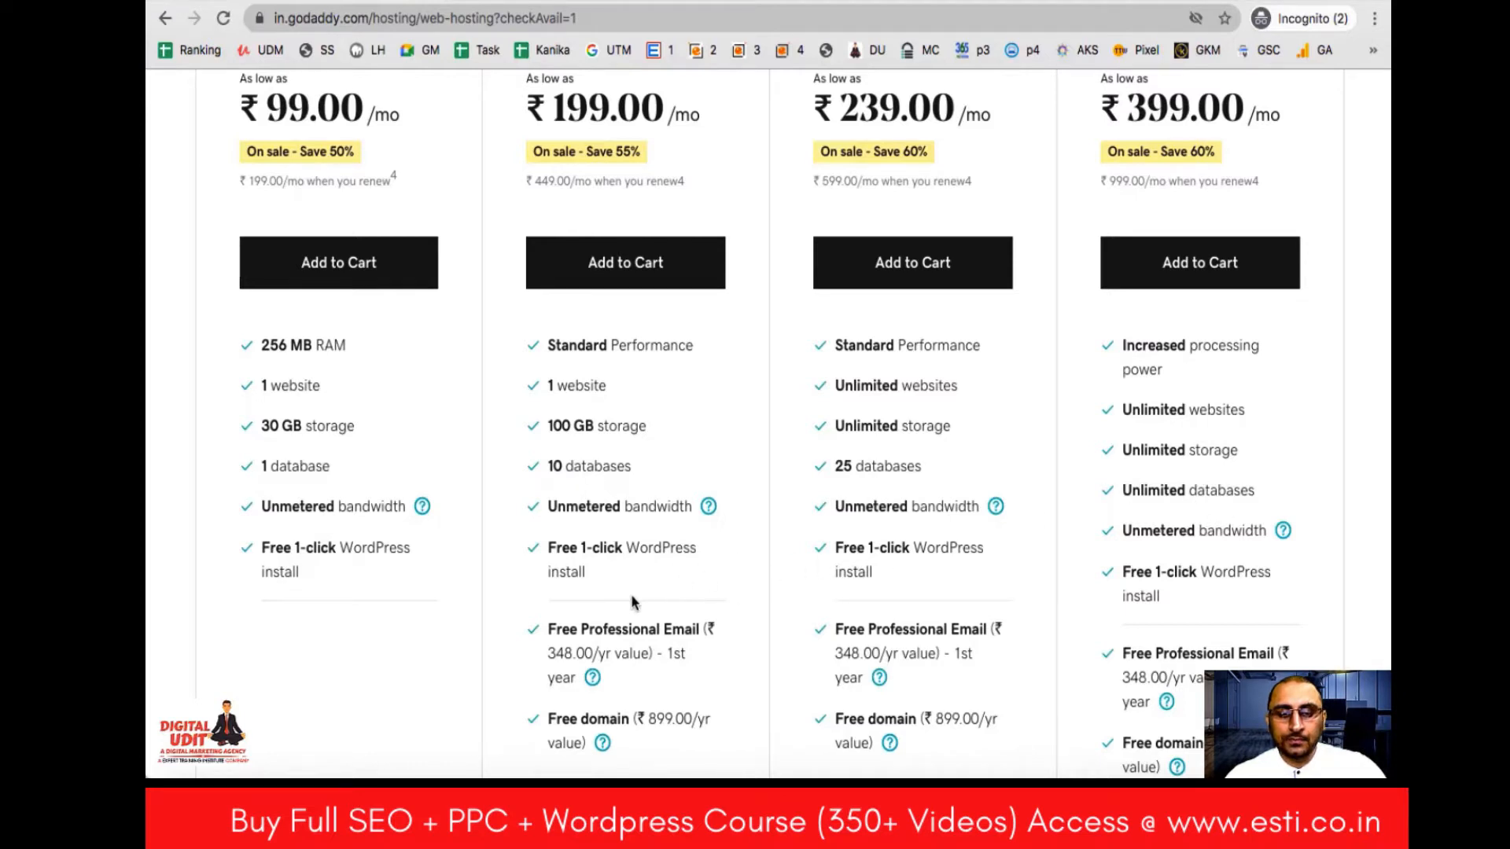
{"action": "scroll", "coordinate": [633, 607], "scroll_direction": "down", "scroll_amount": 1}
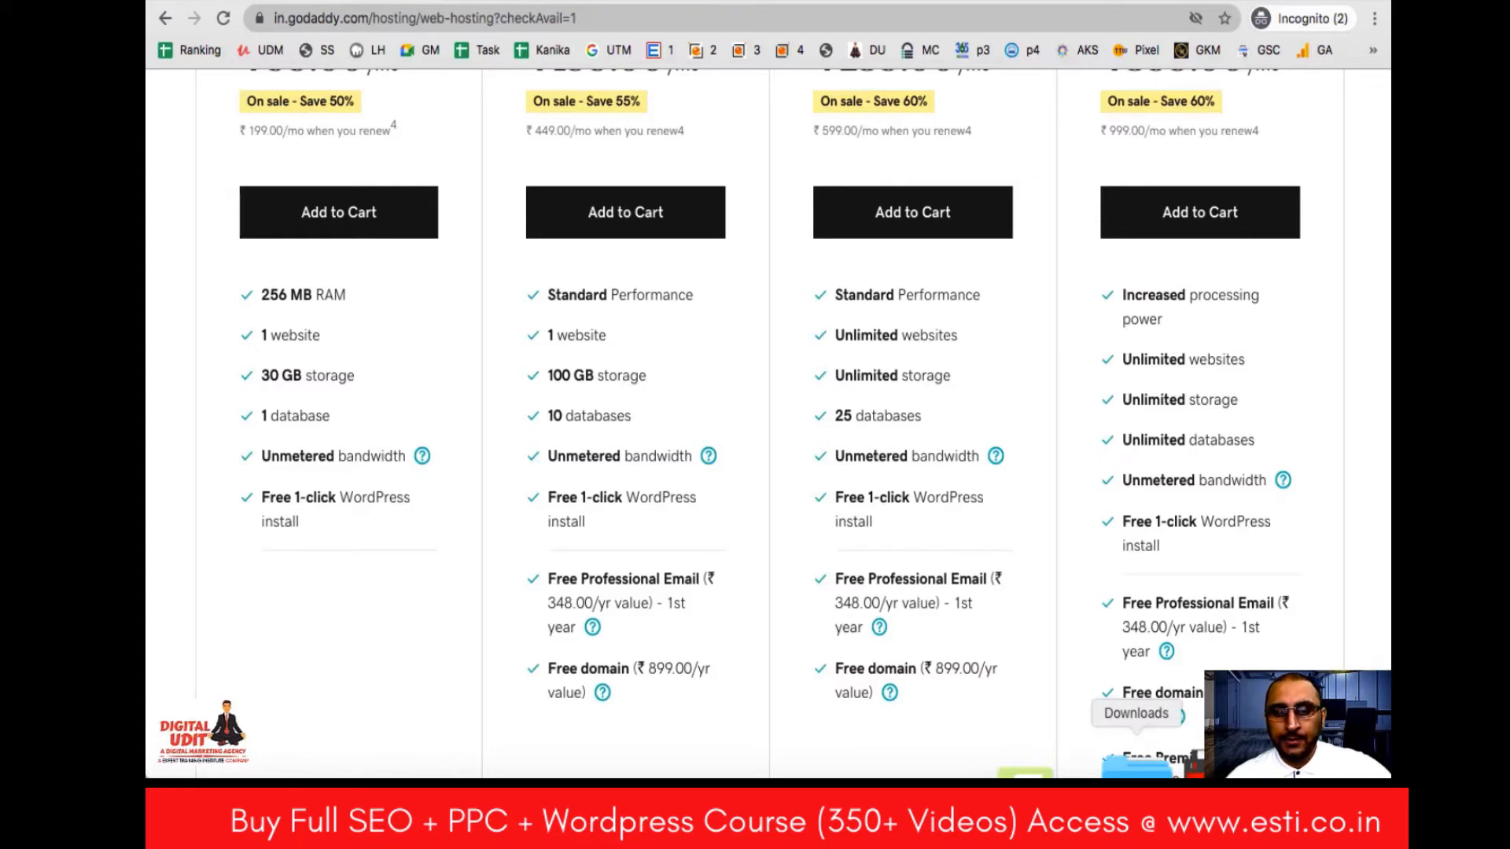
{"action": "scroll", "coordinate": [1184, 574], "scroll_direction": "down", "scroll_amount": 5}
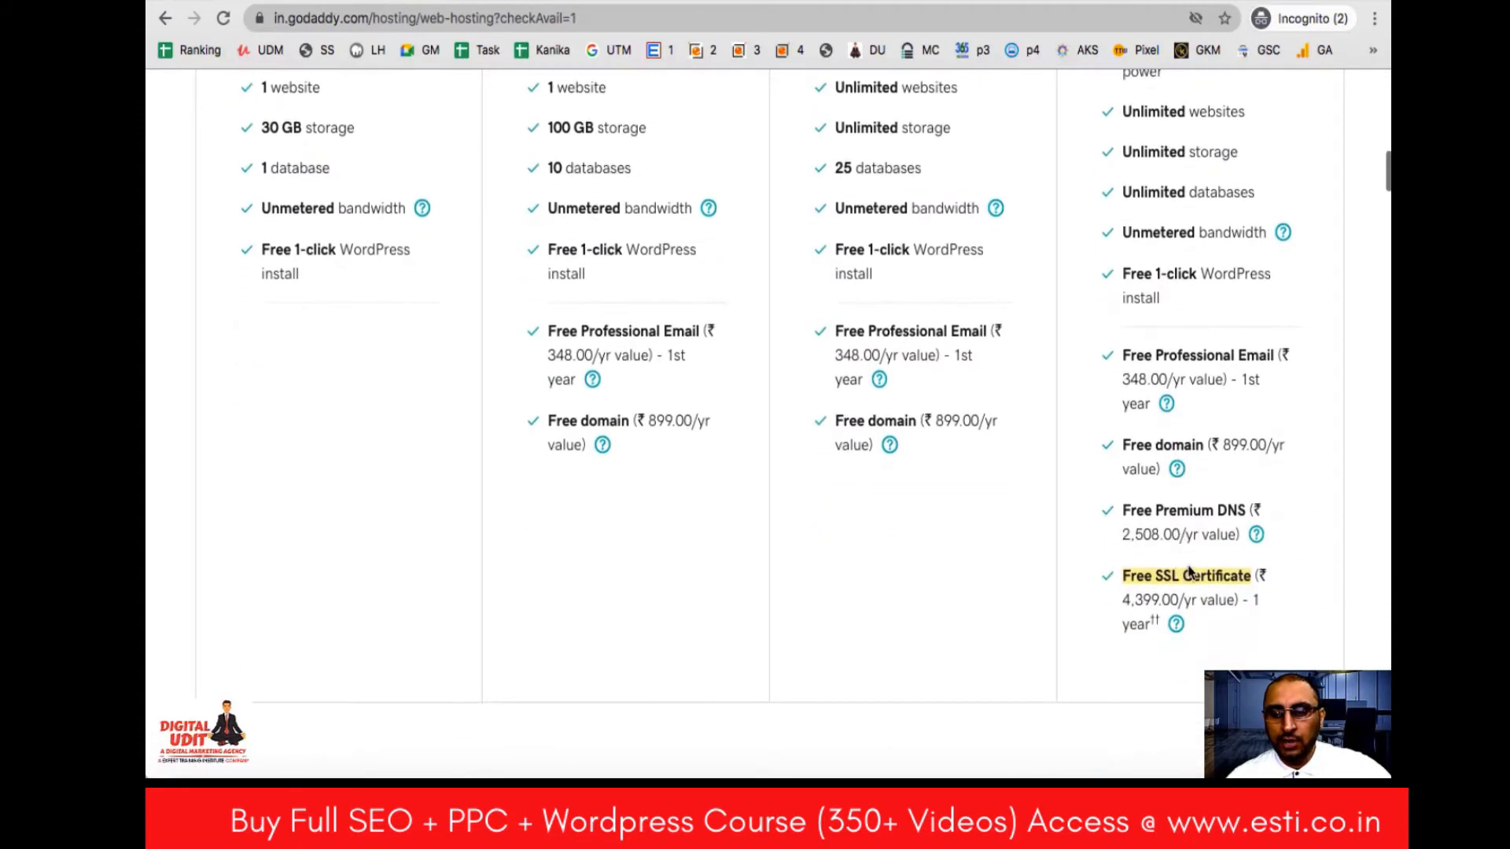
{"action": "triple_click", "coordinate": [1169, 581]}
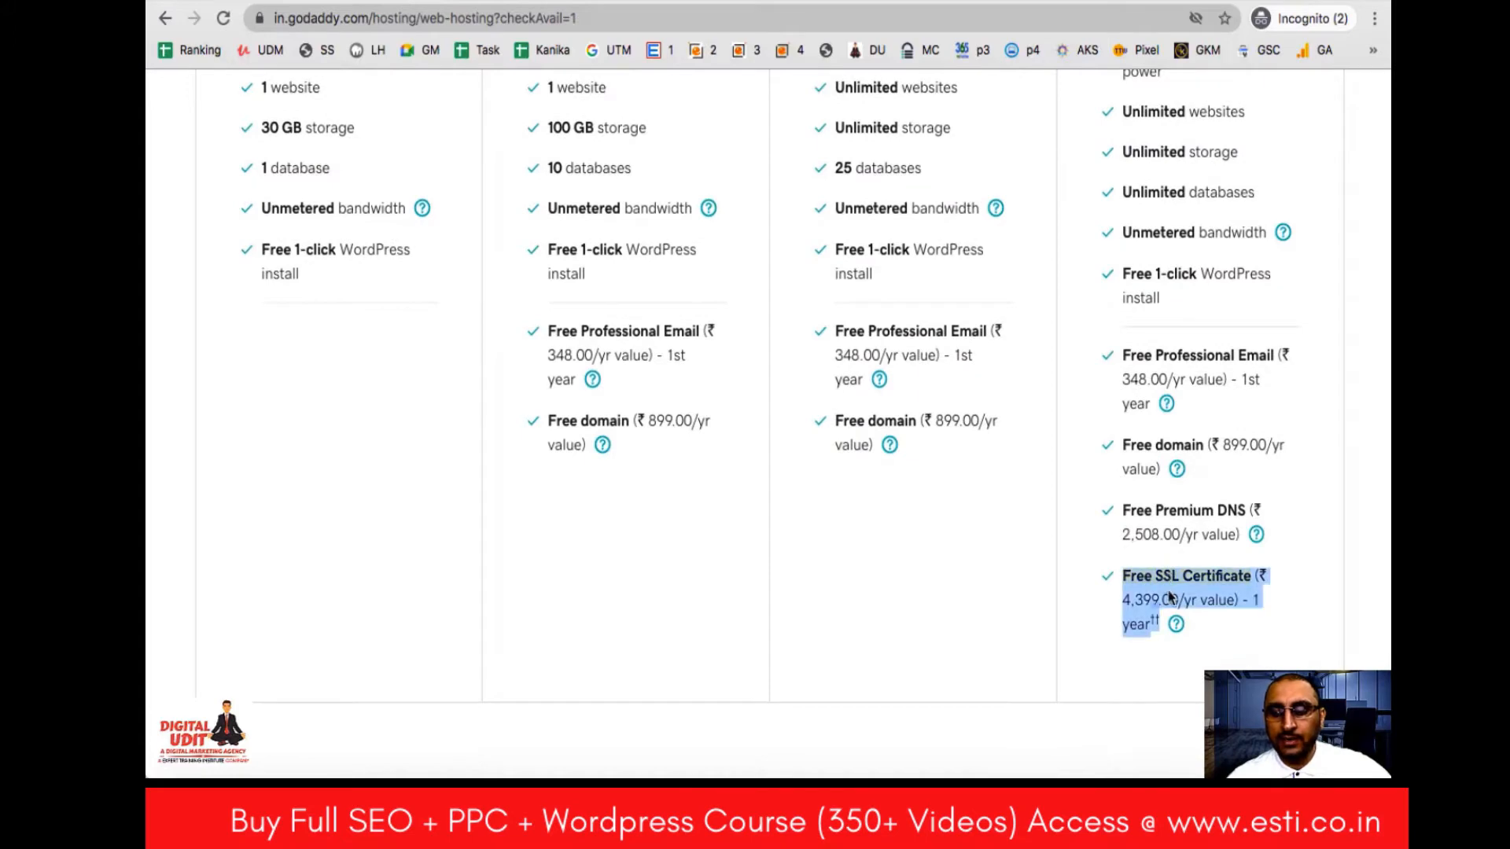
{"action": "left_click", "coordinate": [1011, 618]}
{"action": "scroll", "coordinate": [1011, 618], "scroll_direction": "up", "scroll_amount": 5}
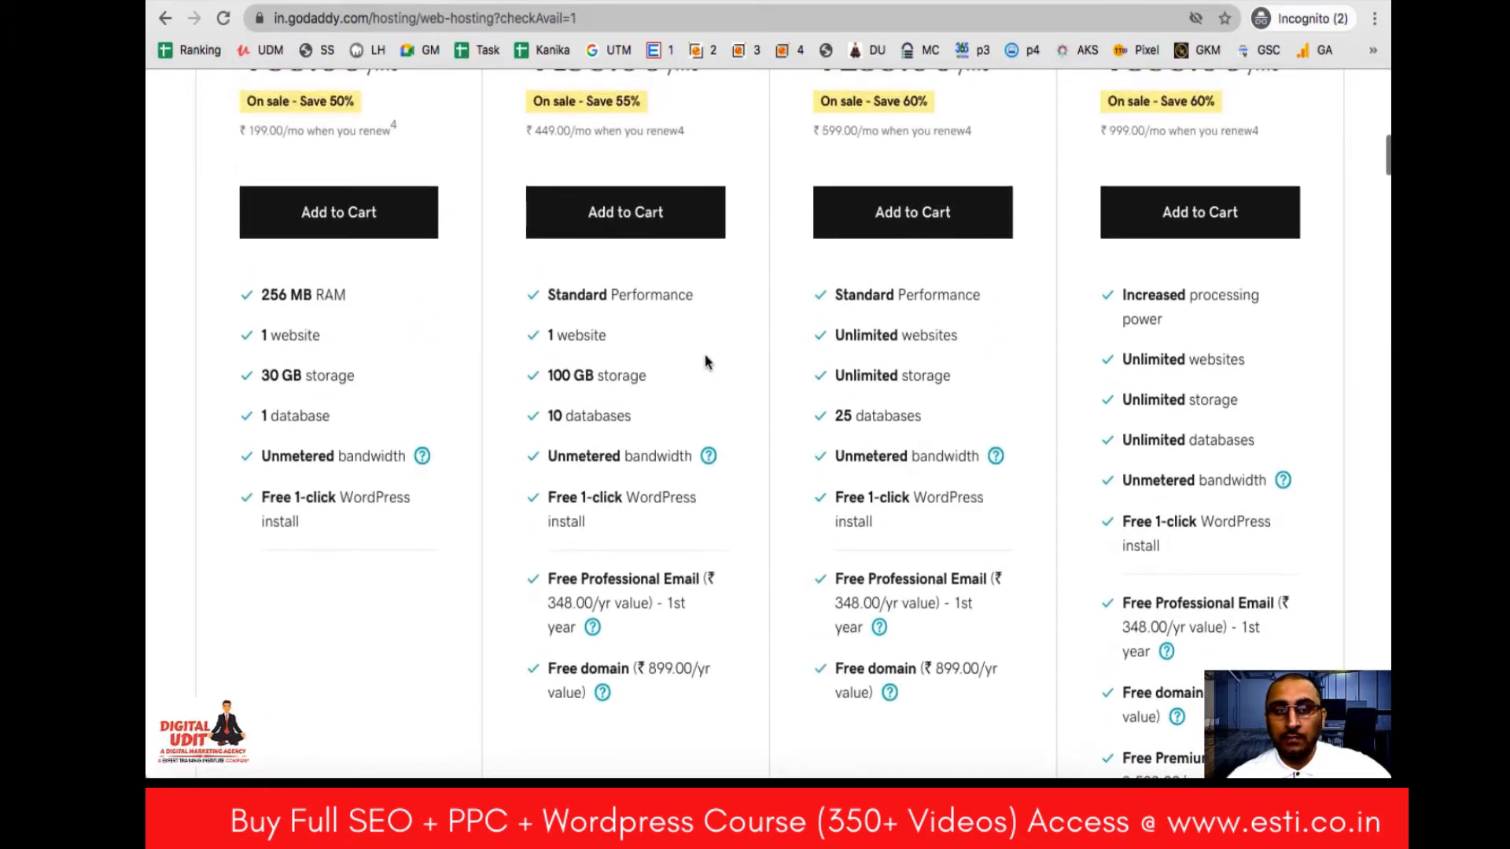
{"action": "scroll", "coordinate": [661, 324], "scroll_direction": "up", "scroll_amount": 8}
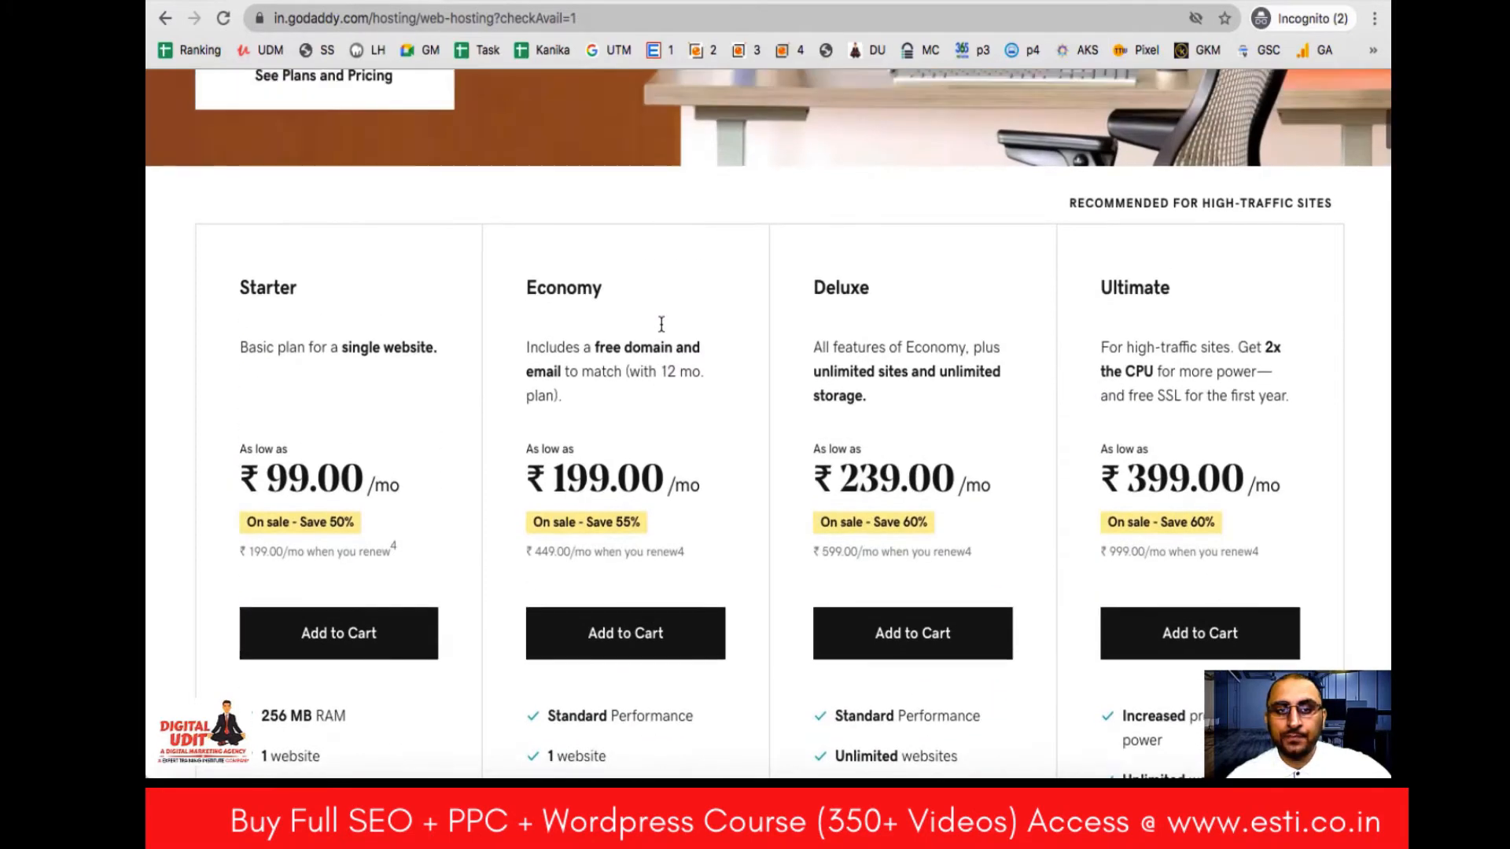
{"action": "scroll", "coordinate": [661, 324], "scroll_direction": "down", "scroll_amount": 3}
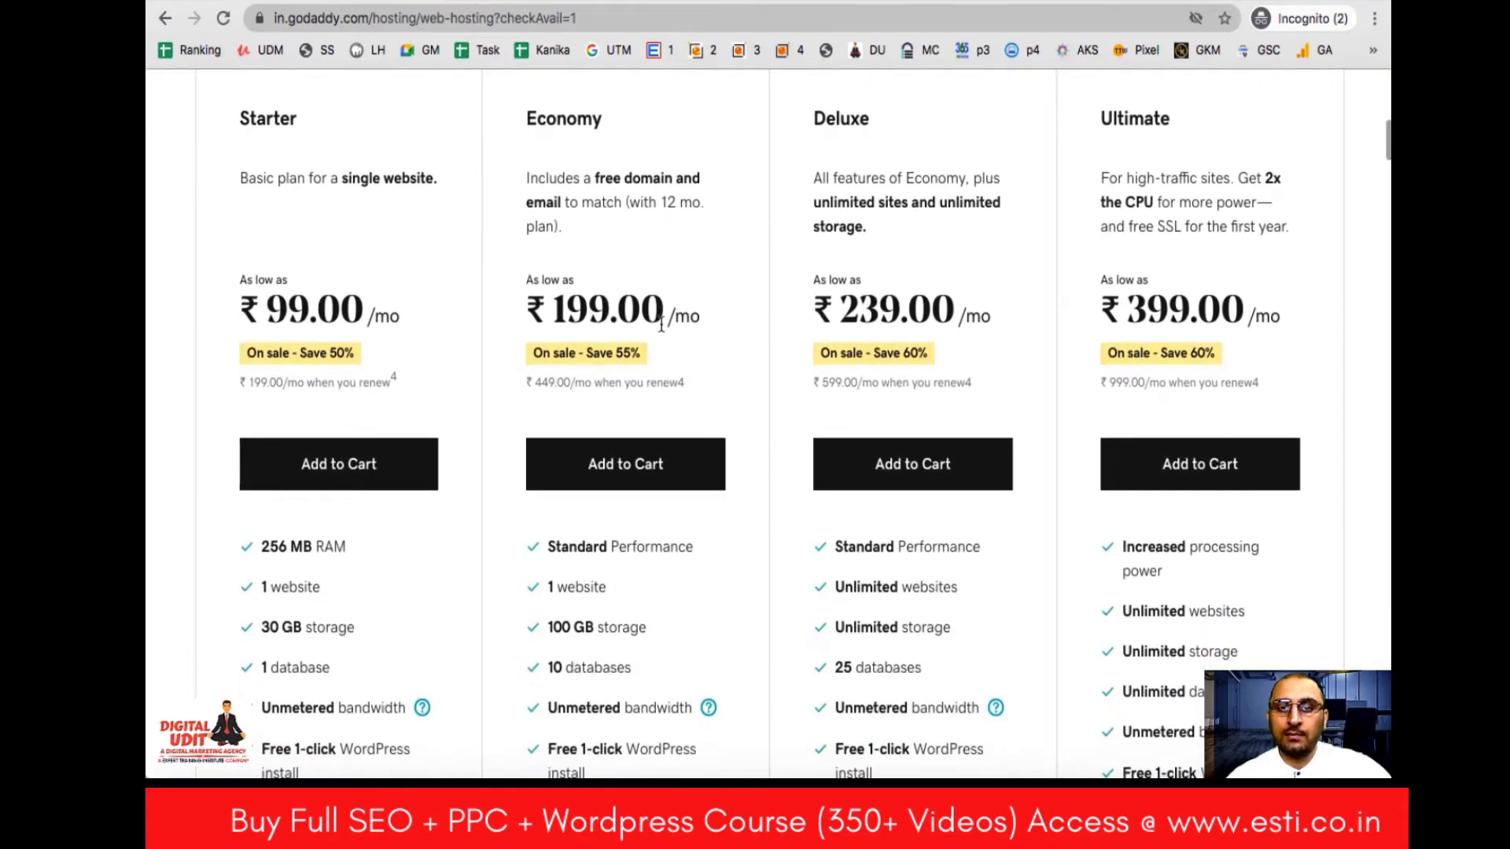
Step: Add the Economy plan, compare 36- and 24-month prices, and keep the 12-month term
{"action": "left_click", "coordinate": [634, 473]}
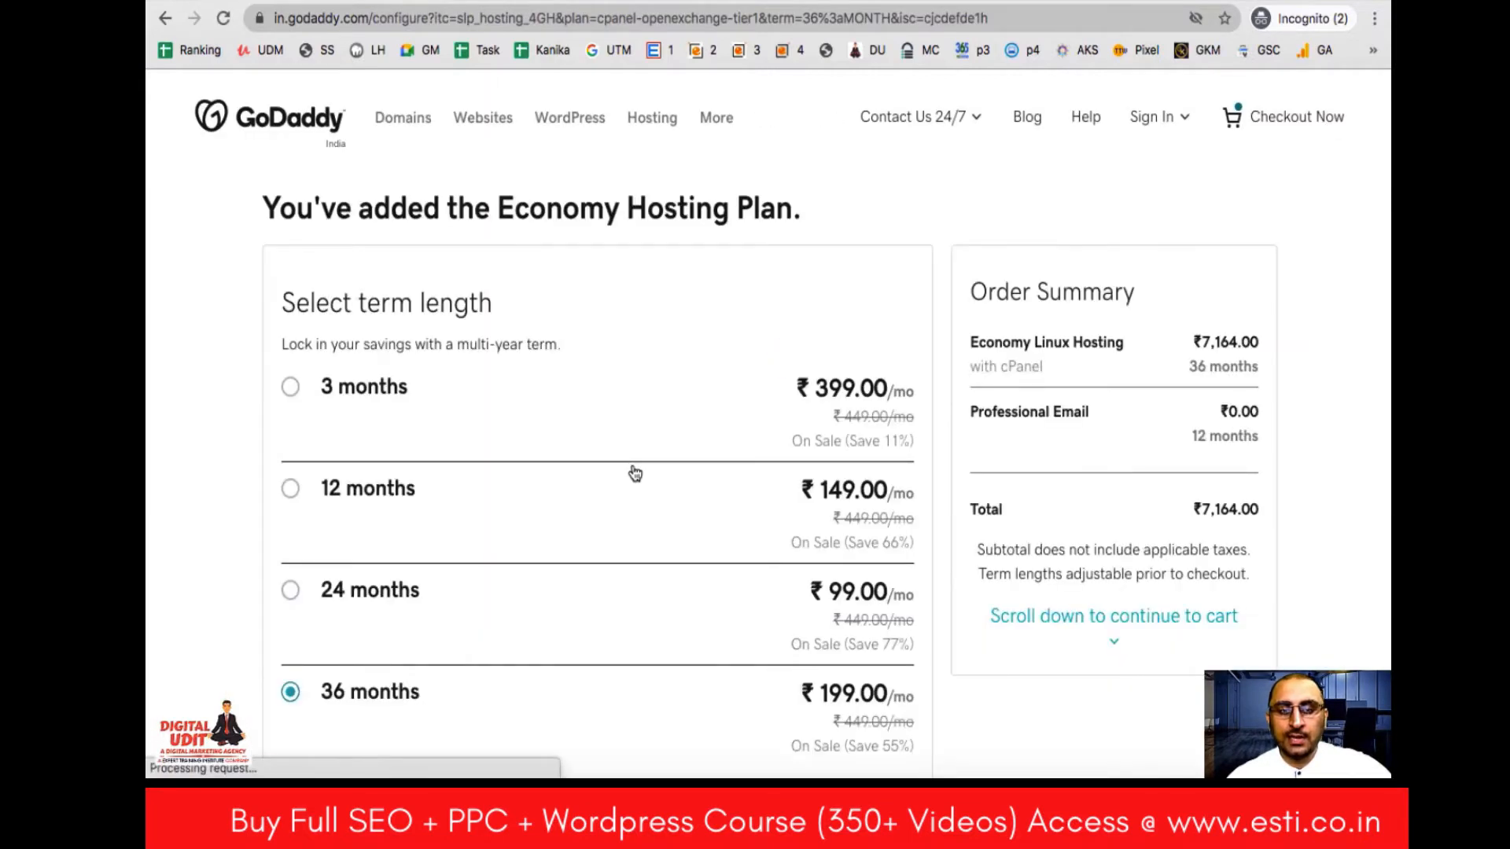
{"action": "left_click", "coordinate": [290, 490]}
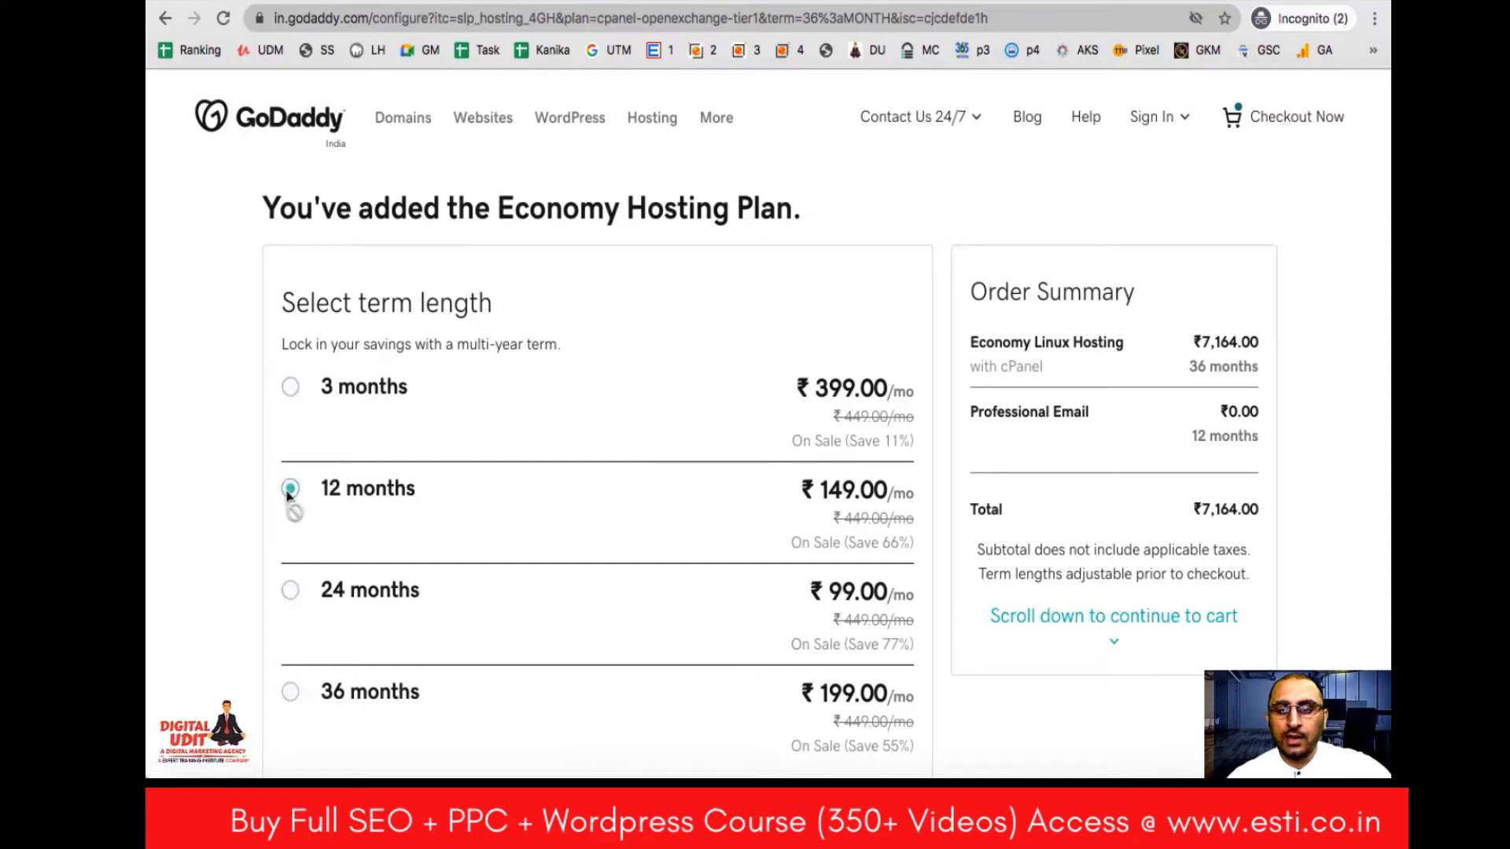
{"action": "left_click", "coordinate": [290, 694]}
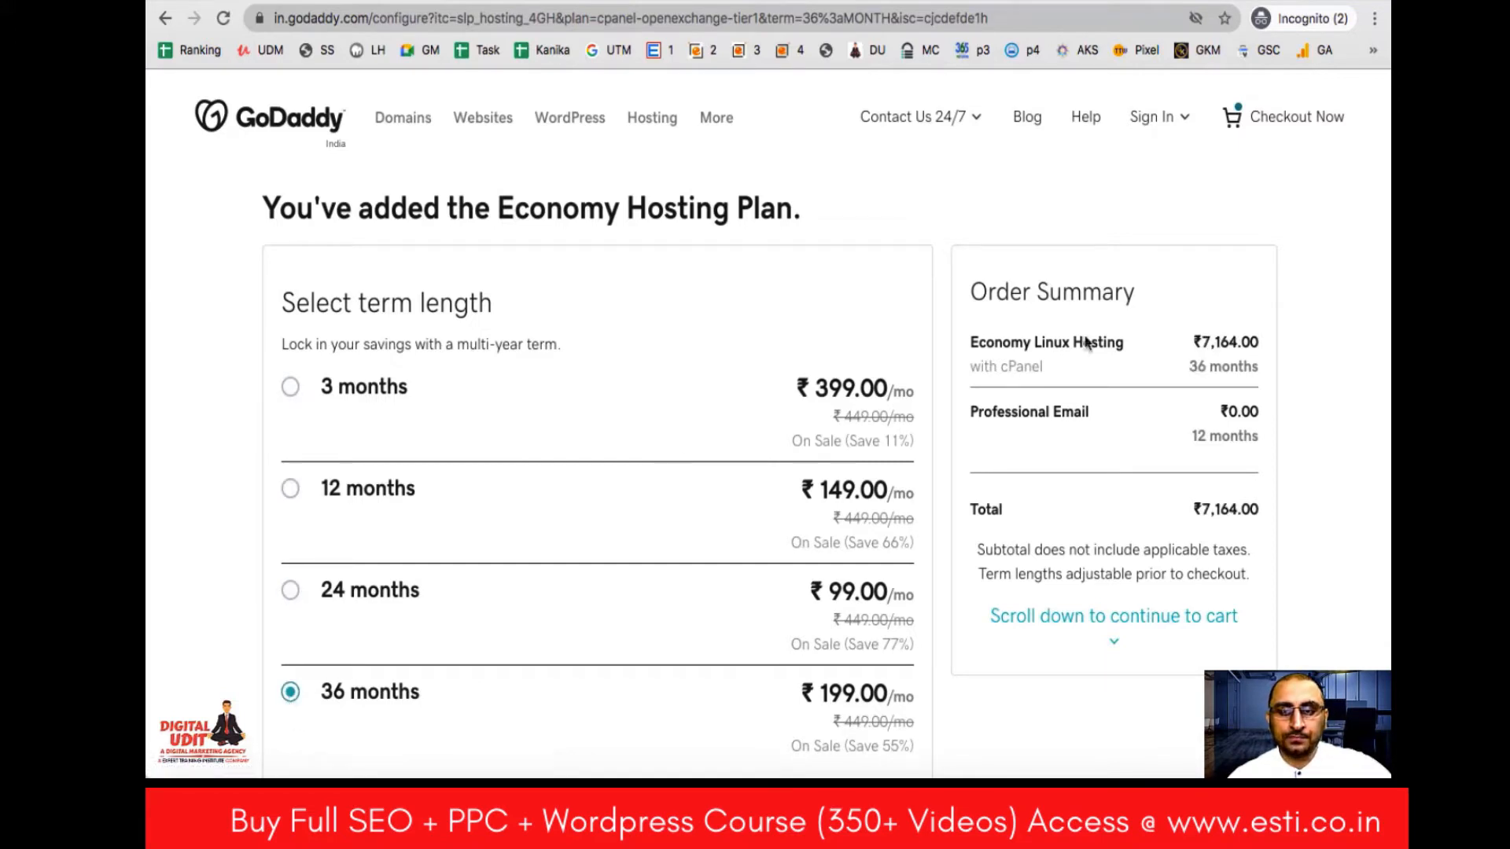
{"action": "left_click", "coordinate": [290, 590]}
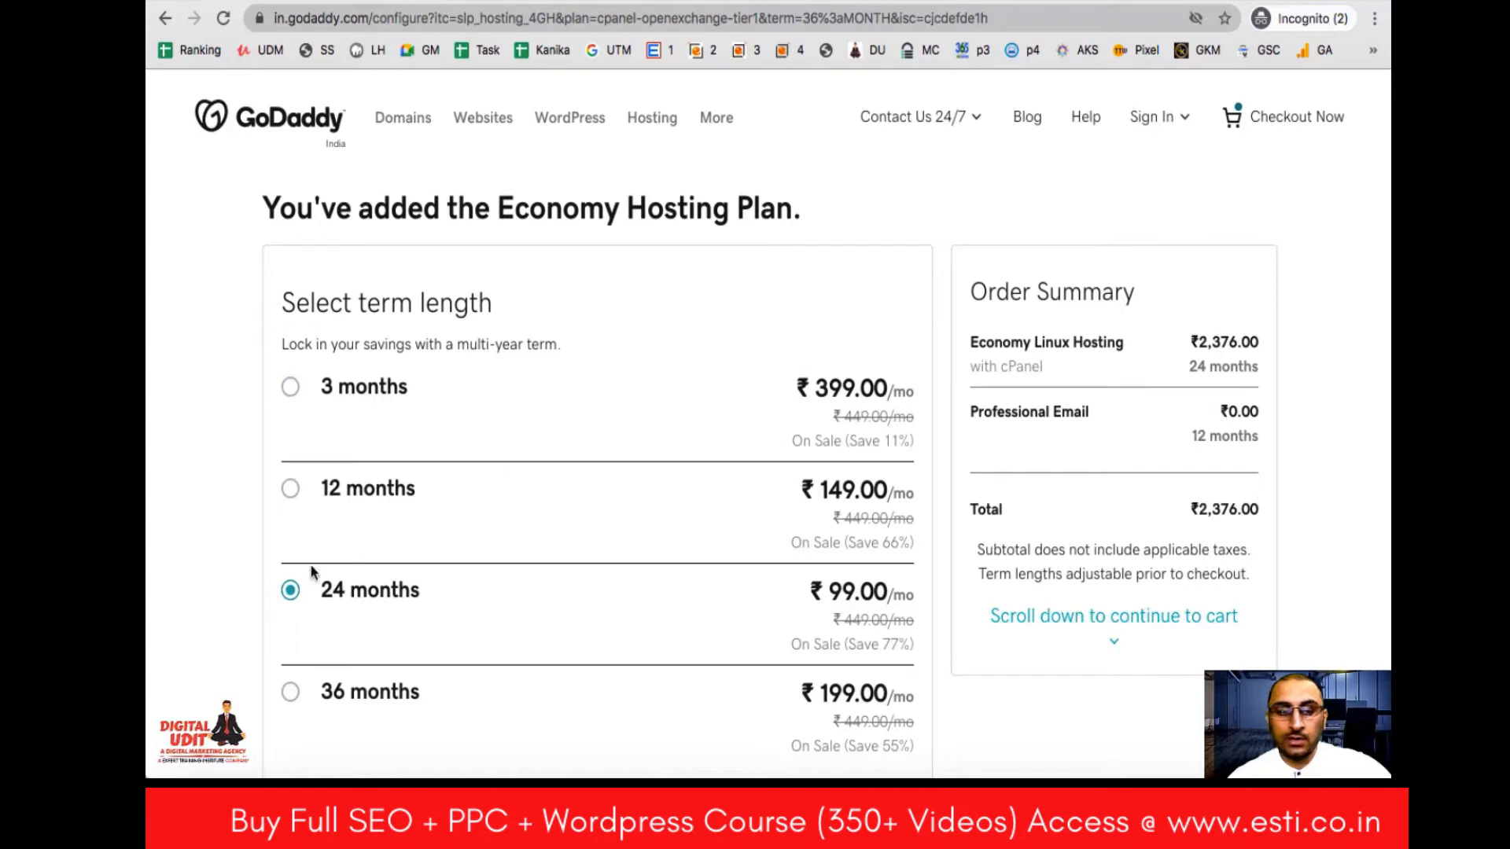
{"action": "left_click", "coordinate": [290, 490]}
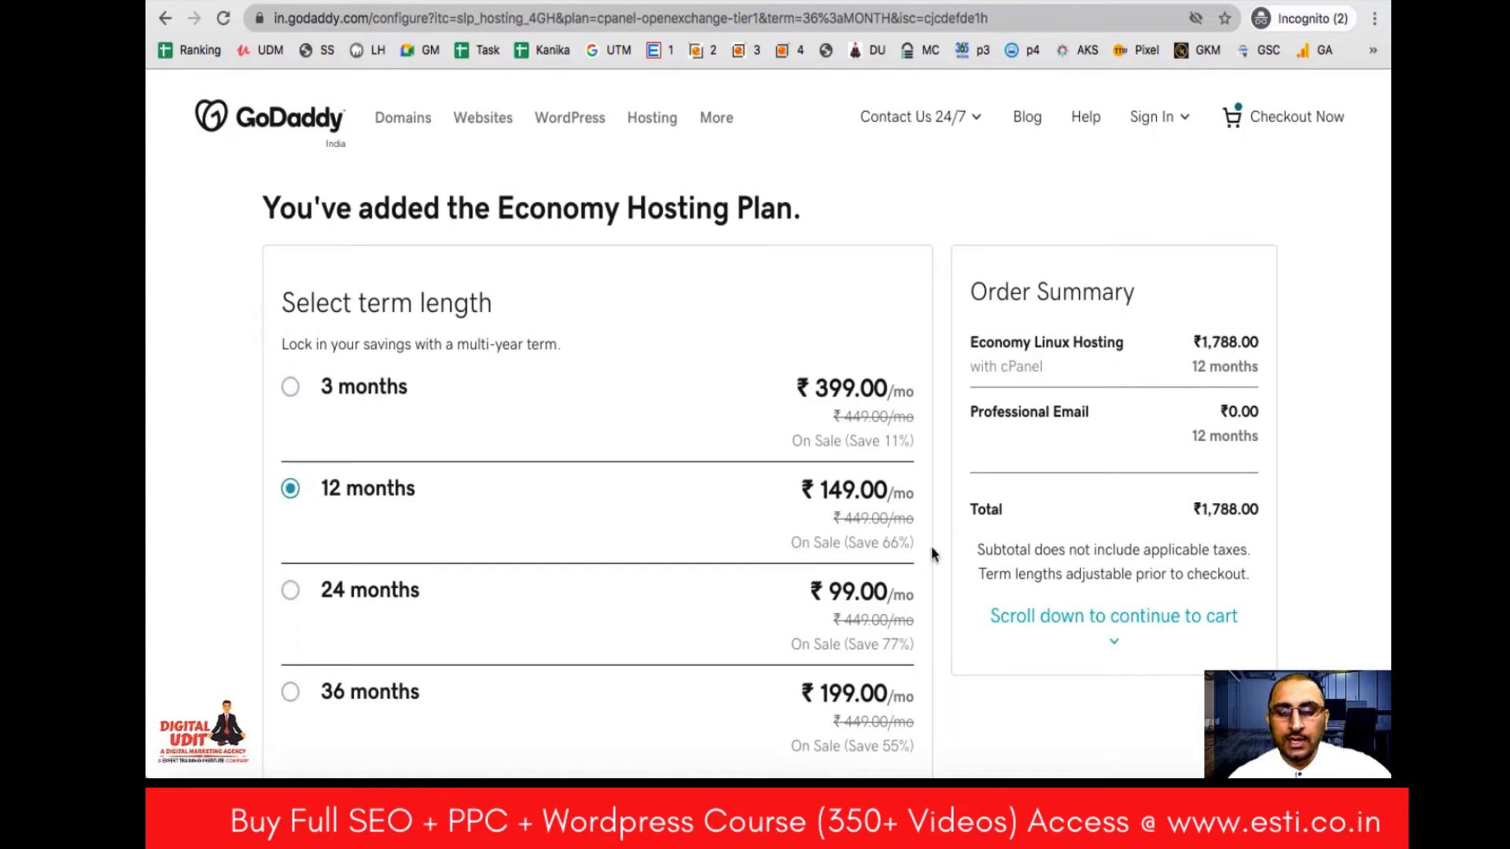
{"action": "scroll", "coordinate": [933, 554], "scroll_direction": "down", "scroll_amount": 3}
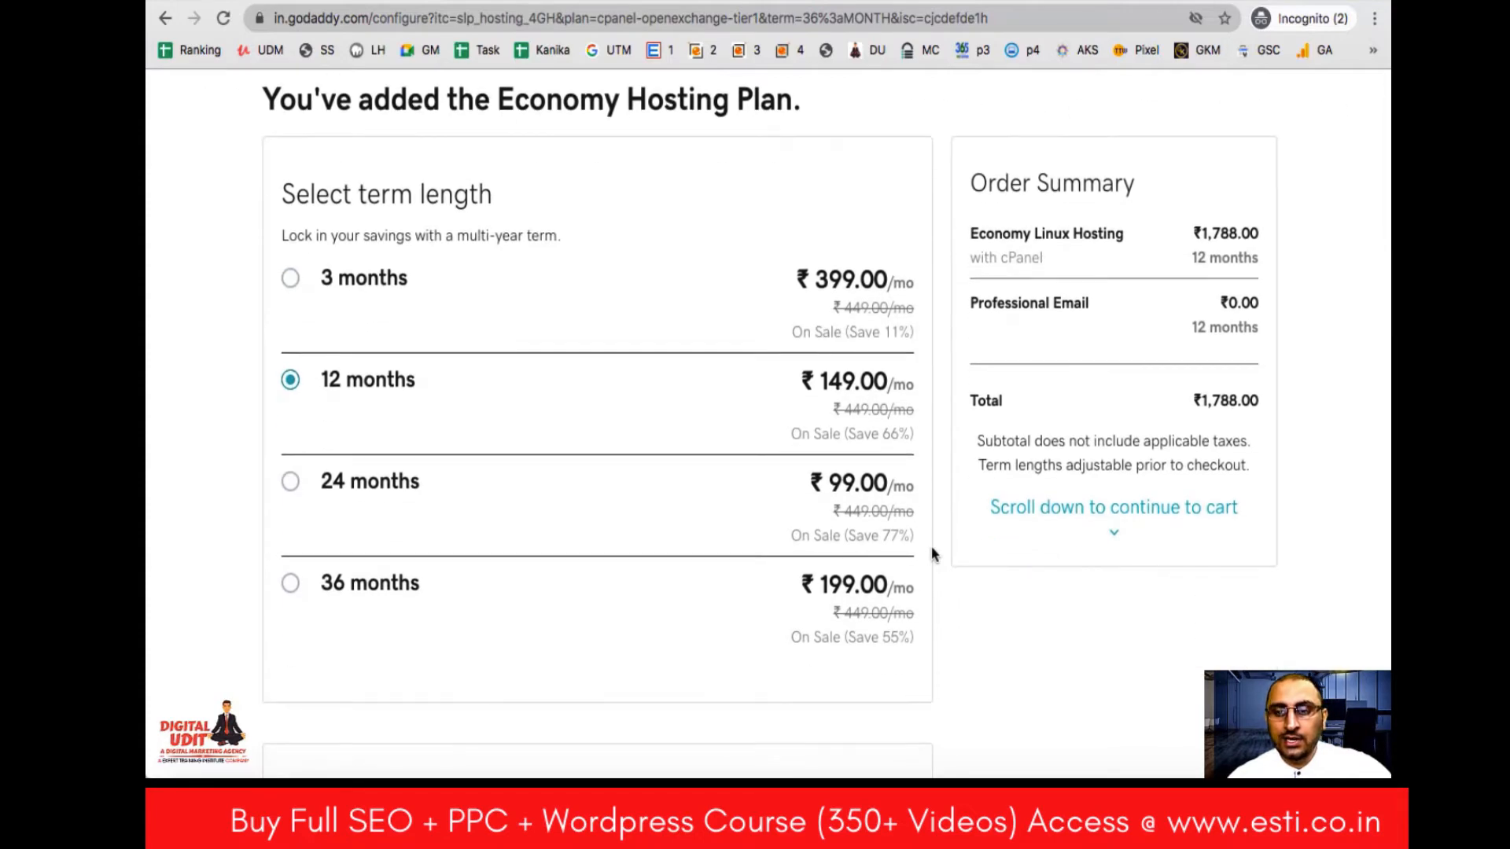
{"action": "scroll", "coordinate": [933, 554], "scroll_direction": "down", "scroll_amount": 5}
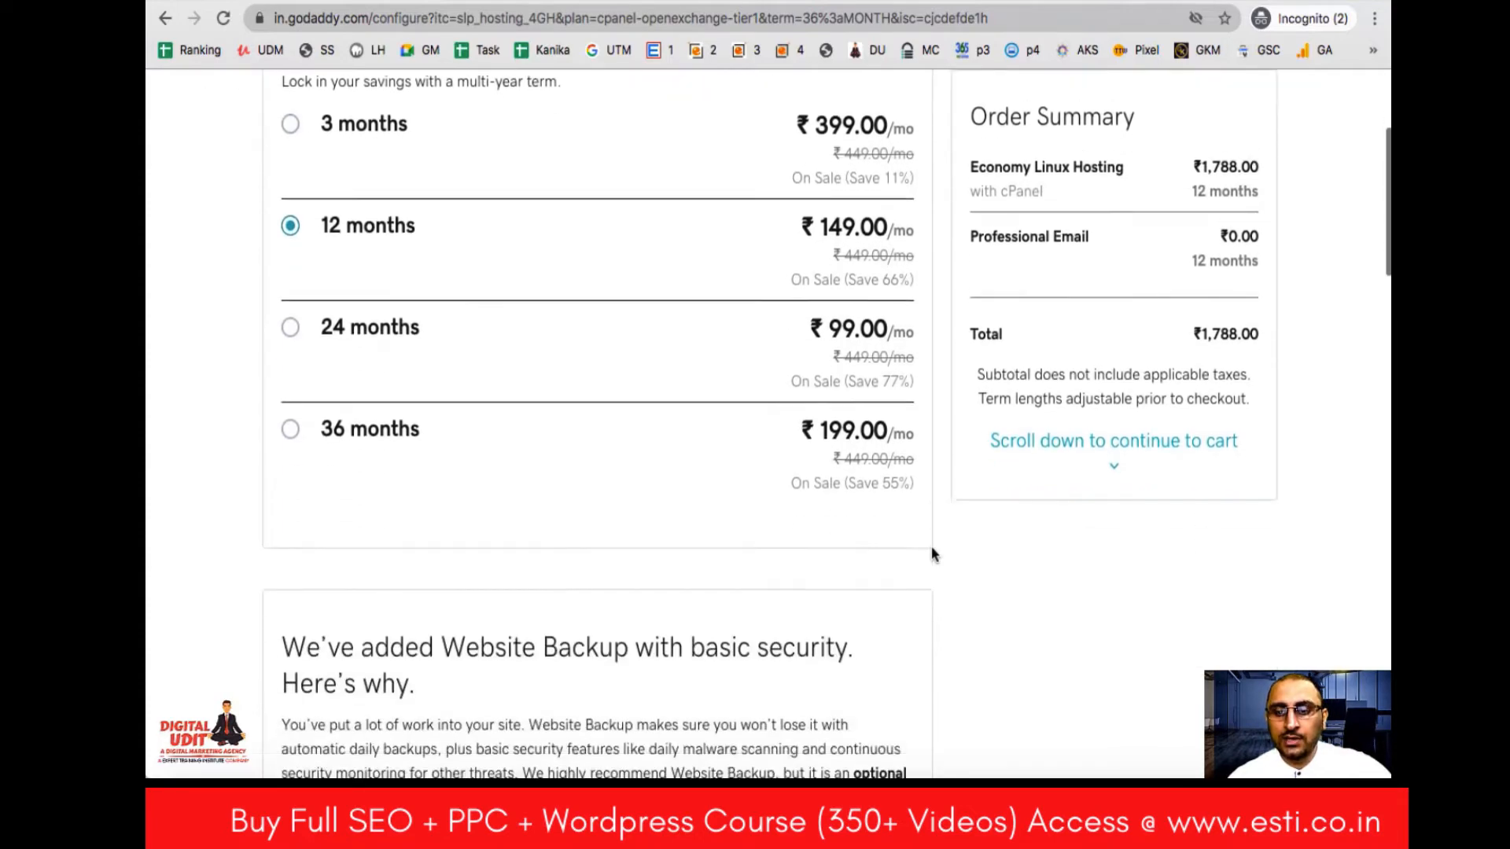
{"action": "left_click", "coordinate": [1116, 474]}
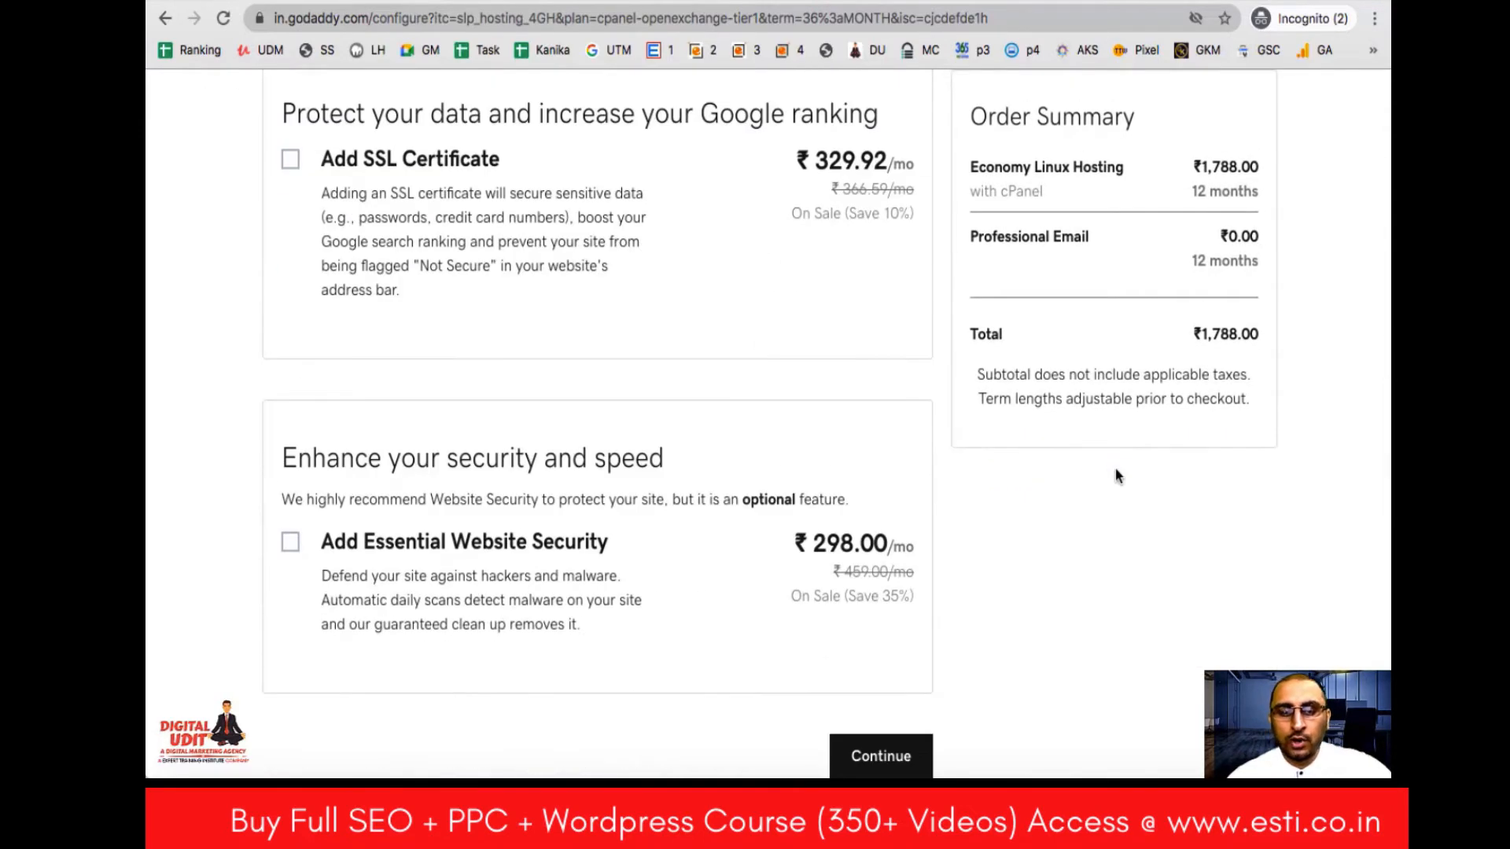
Step: Skip the Website Backup, SSL and security add-ons and continue
{"action": "scroll", "coordinate": [1038, 529], "scroll_direction": "up", "scroll_amount": 5}
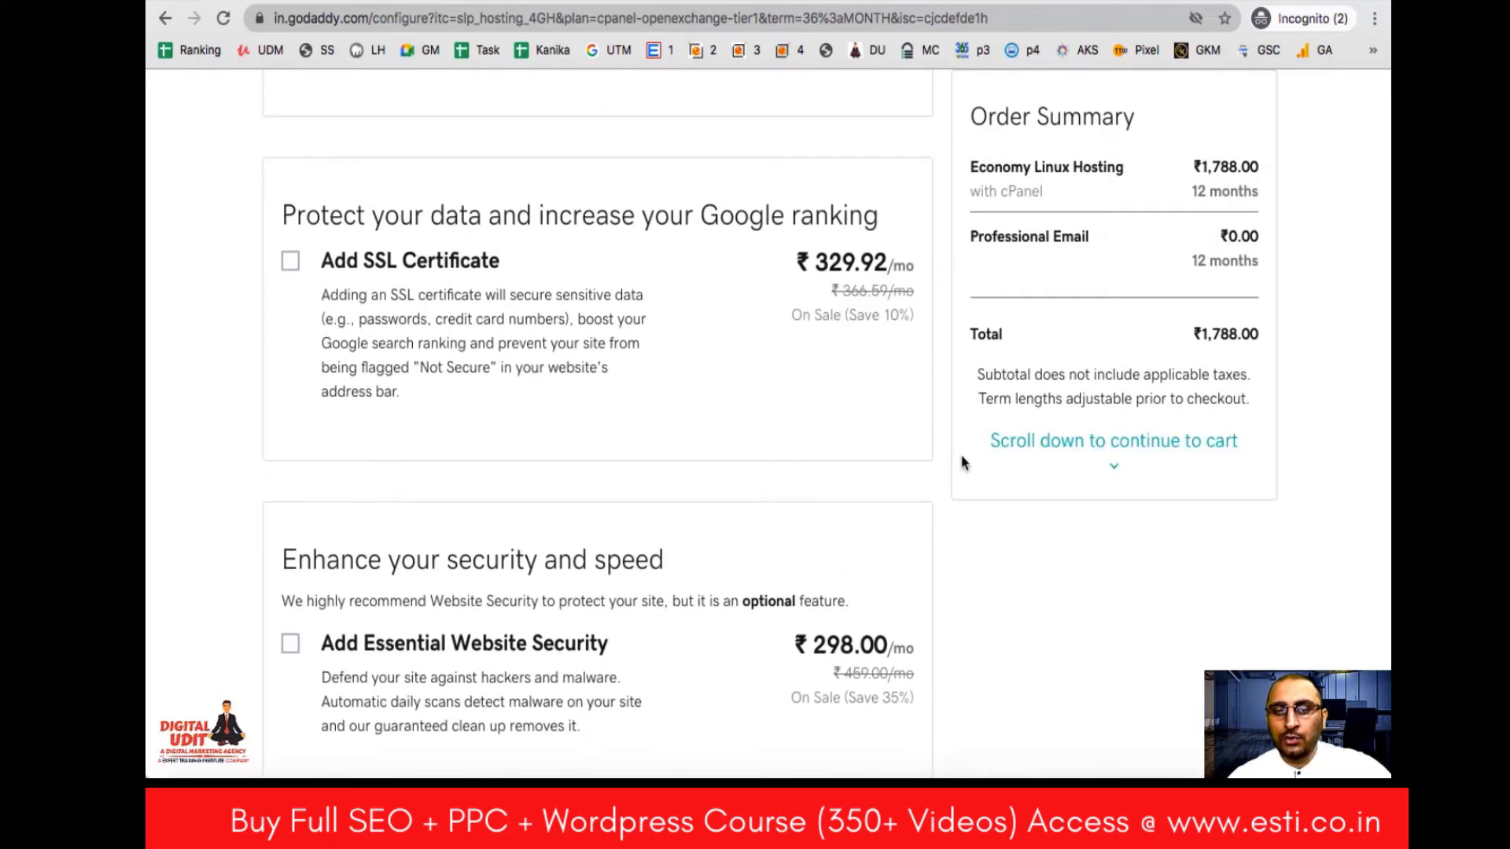
{"action": "scroll", "coordinate": [951, 474], "scroll_direction": "up", "scroll_amount": 3}
{"action": "scroll", "coordinate": [952, 473], "scroll_direction": "down", "scroll_amount": 2}
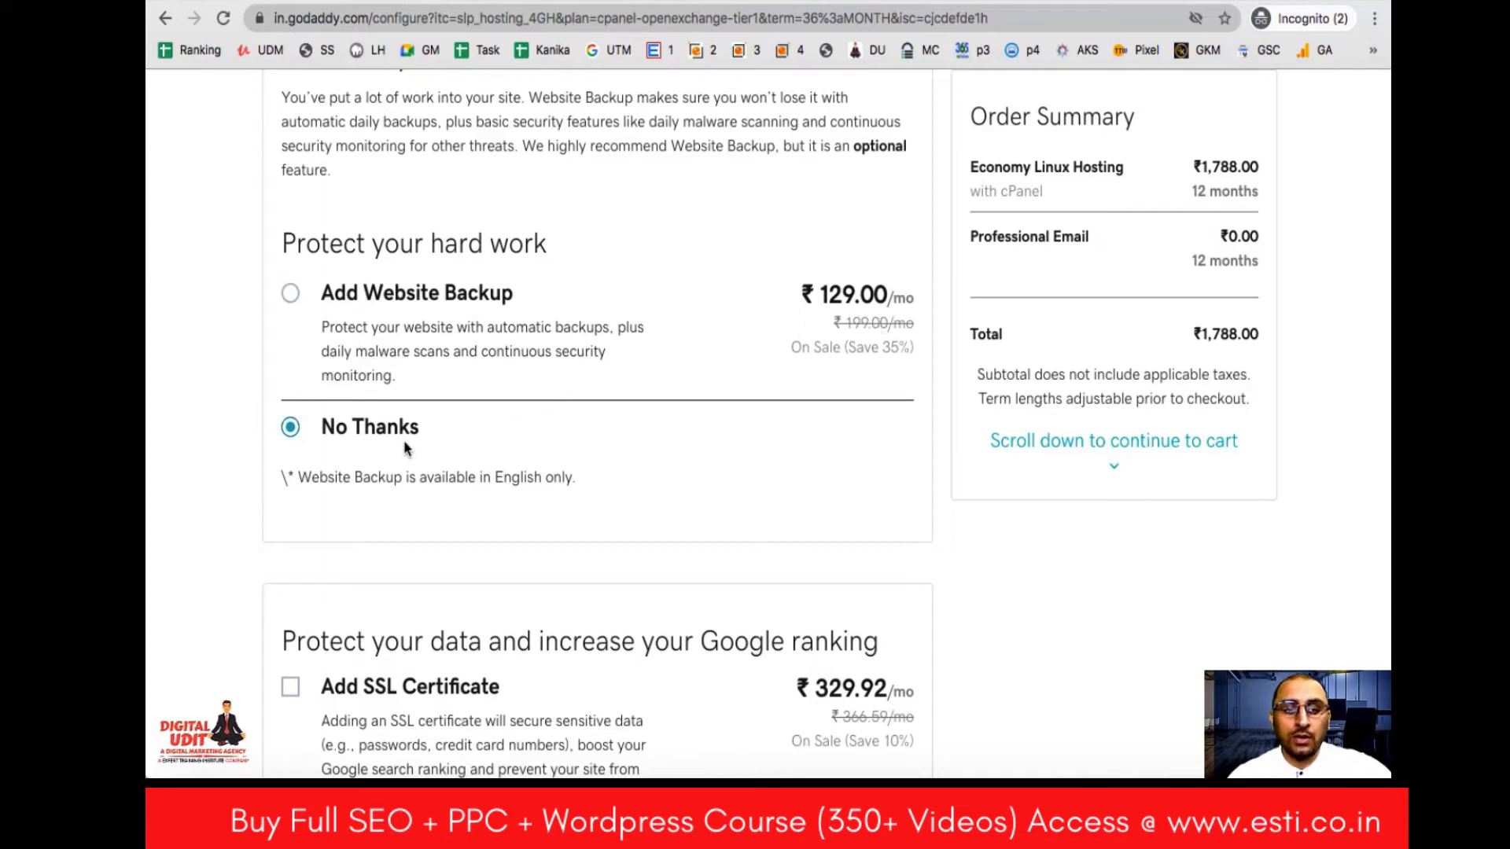
{"action": "scroll", "coordinate": [521, 447], "scroll_direction": "down", "scroll_amount": 5}
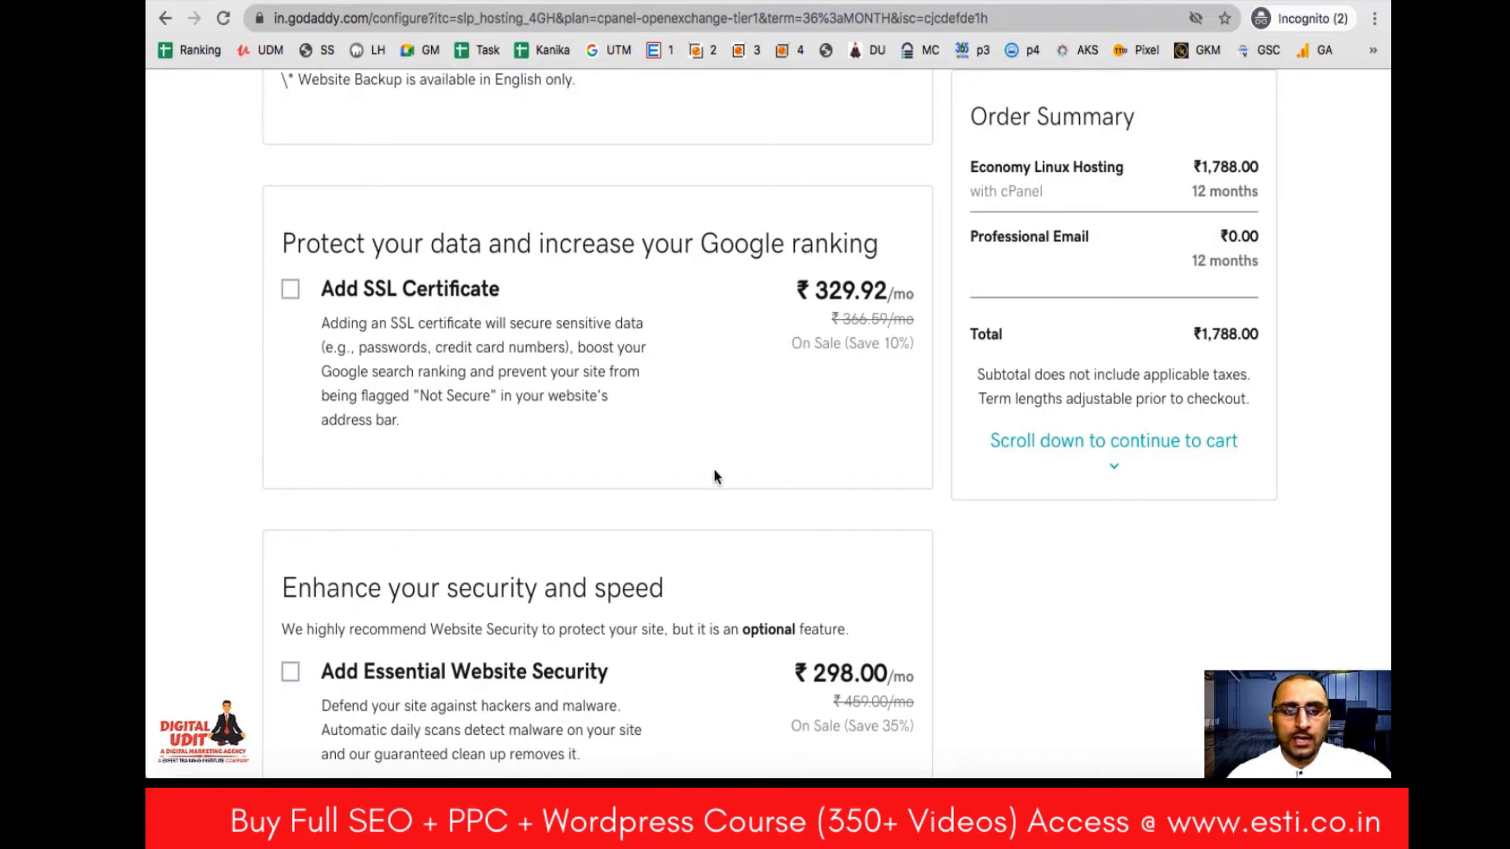
{"action": "scroll", "coordinate": [716, 476], "scroll_direction": "down", "scroll_amount": 4}
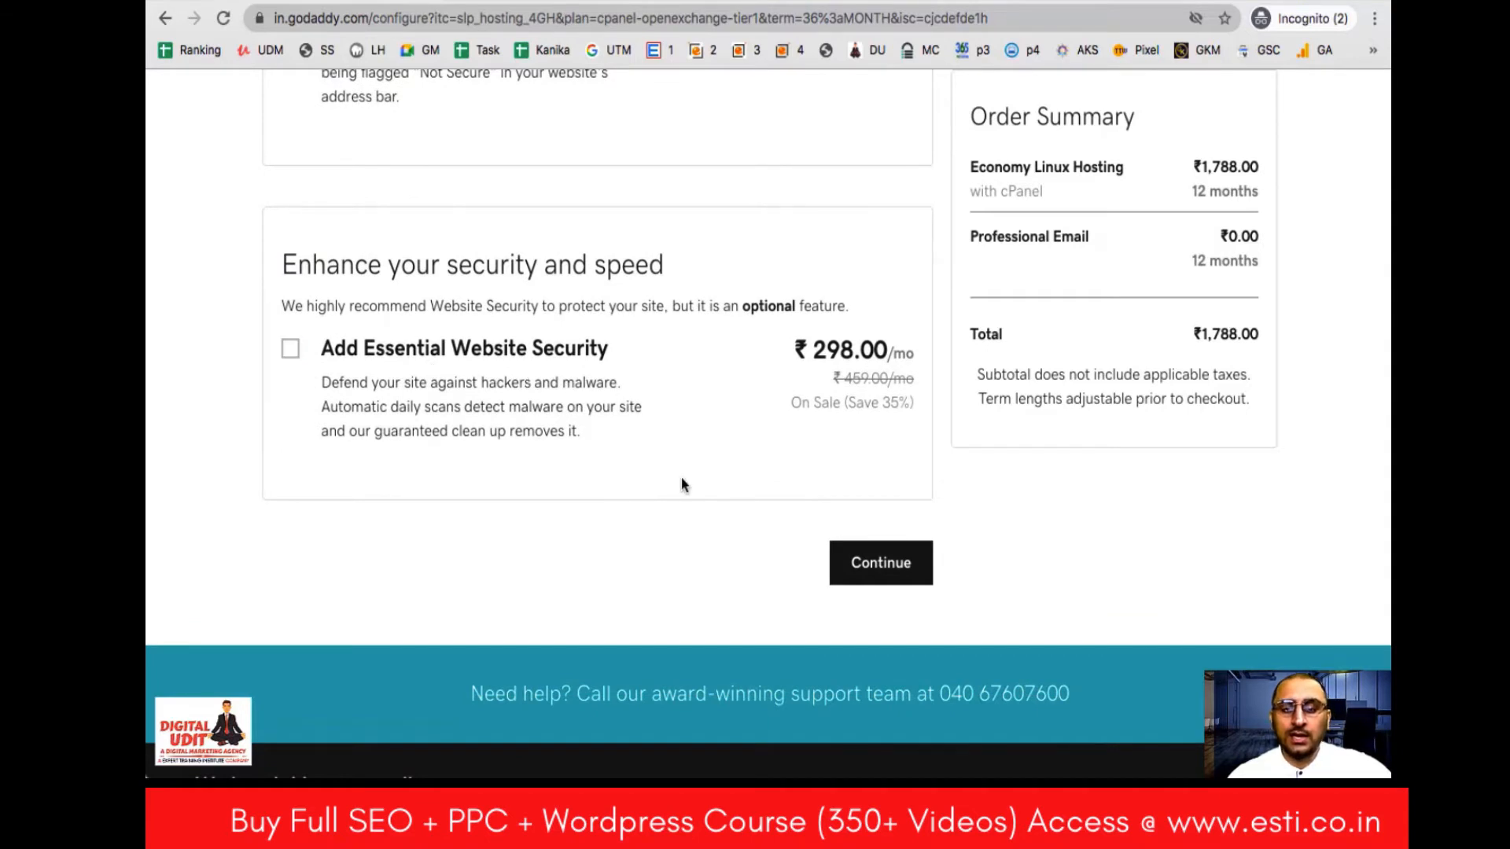
{"action": "left_click", "coordinate": [884, 565]}
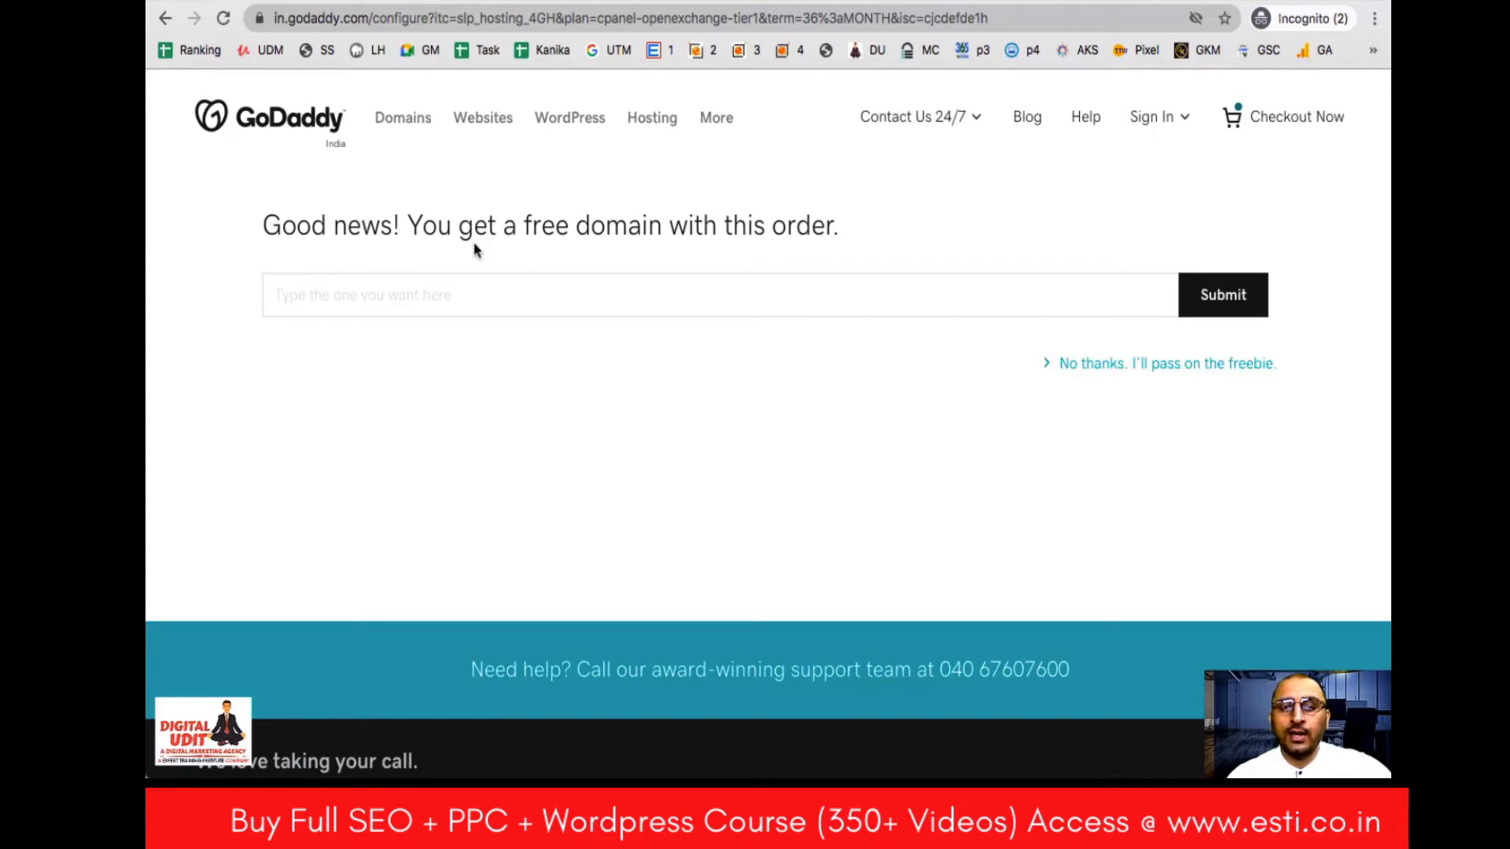
Step: Decline the free domain offer and proceed to checkout
{"action": "left_click", "coordinate": [1135, 374]}
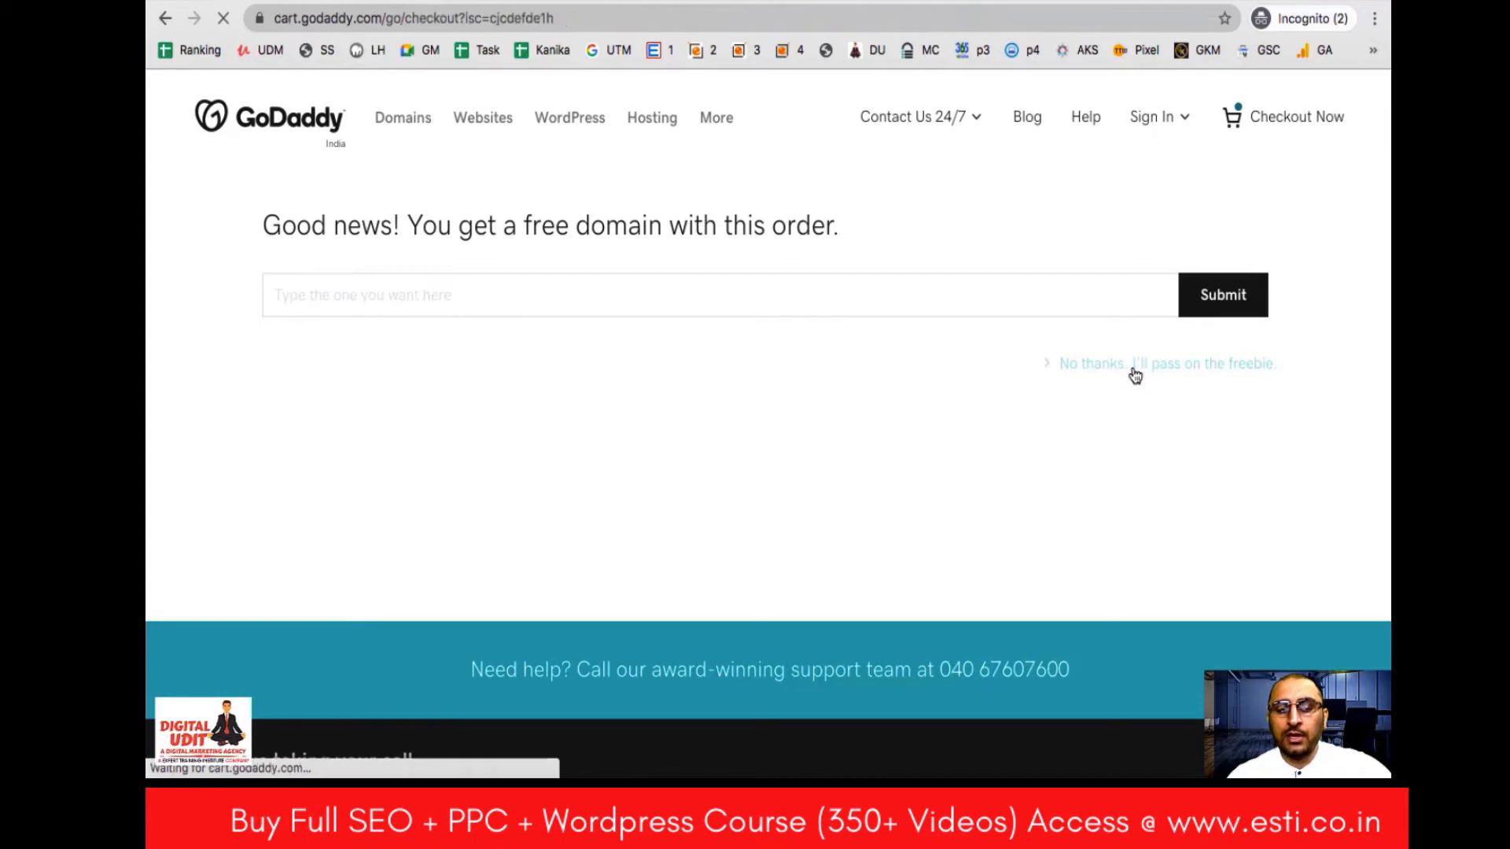
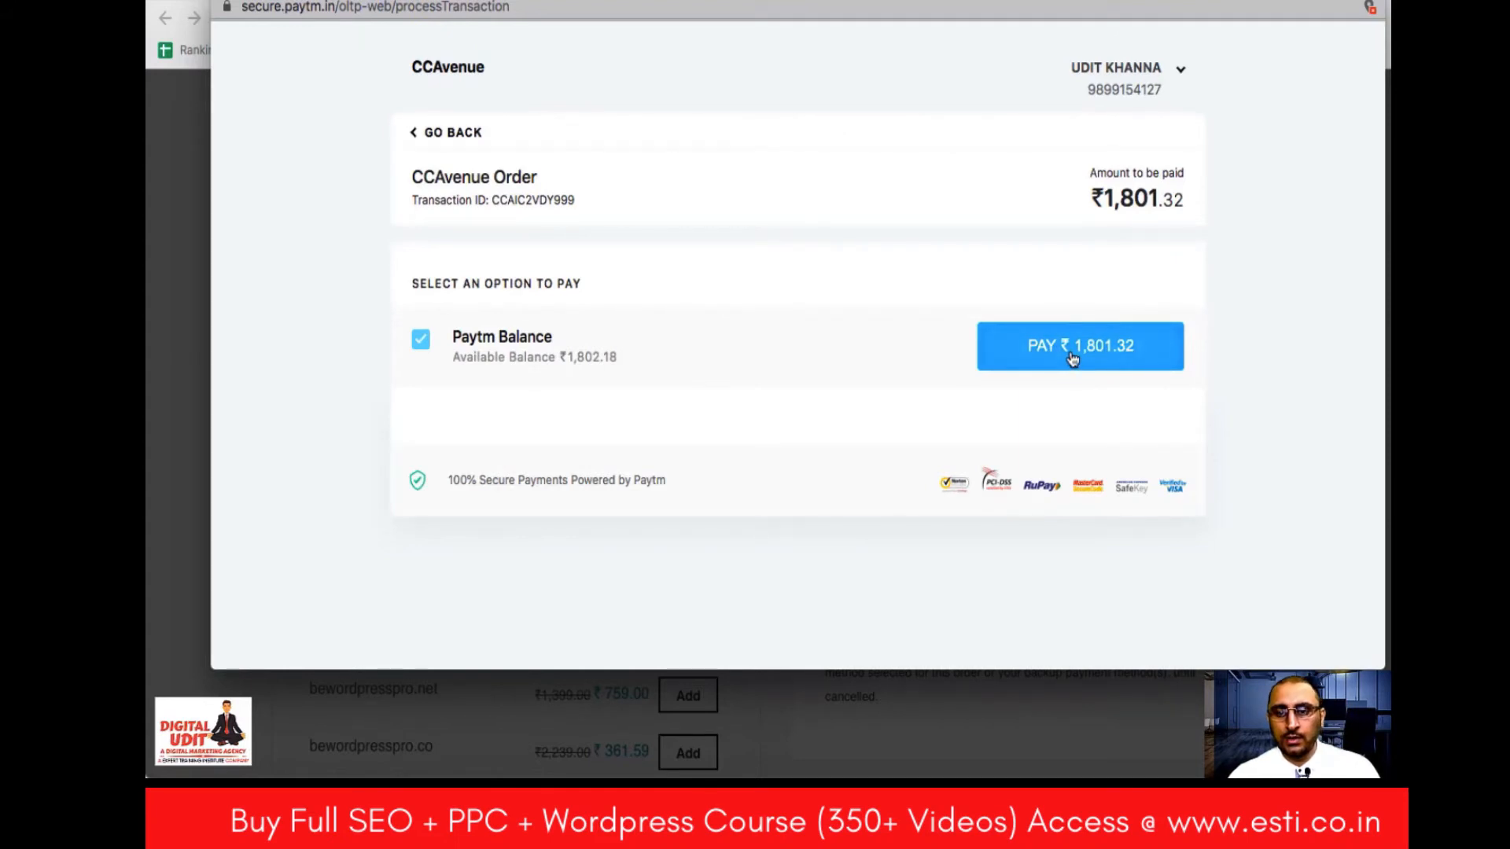
Step: Enter the Paytm OTP and pay the ₹1,801.32 GoDaddy order from the Paytm balance
{"action": "left_click", "coordinate": [1072, 358]}
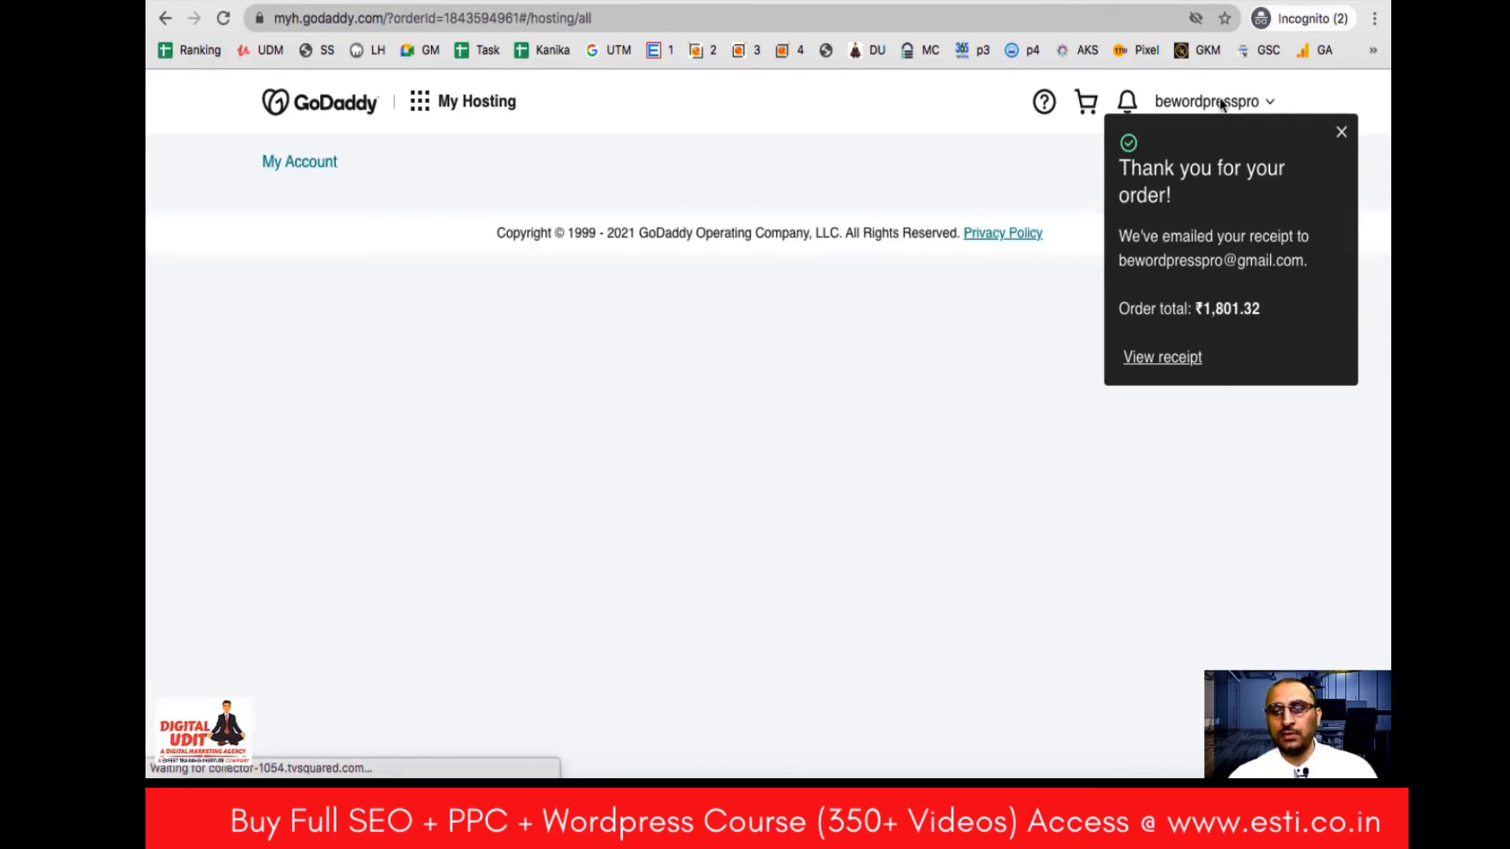
{"action": "key", "text": "ctrl+Tab"}
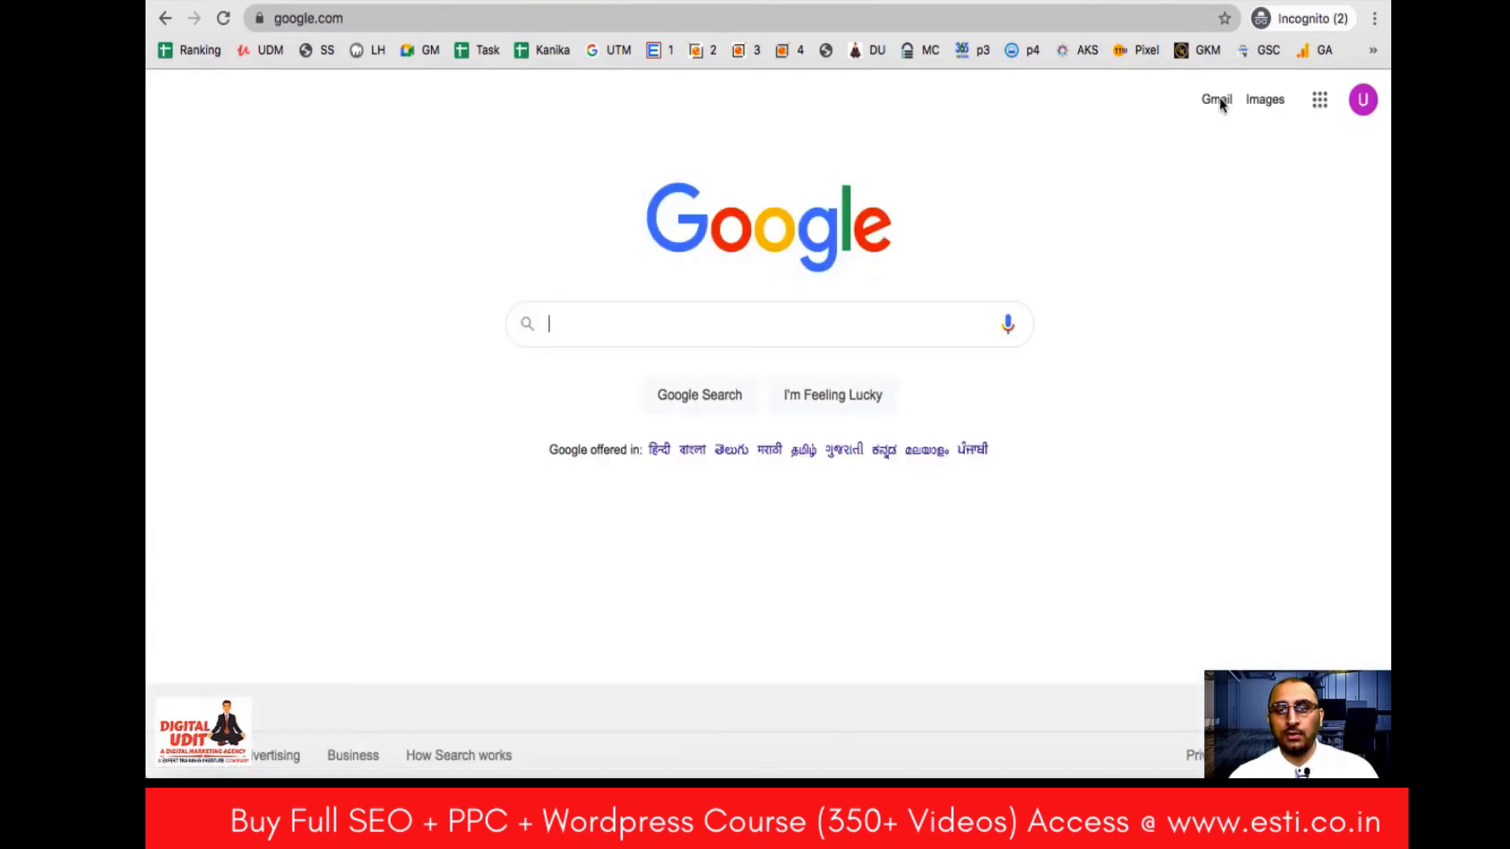
Step: Read the CCAvenue receipt email for the ₹1801.32 GoDaddy order in Gmail, then return to GoDaddy
{"action": "left_click", "coordinate": [1218, 101]}
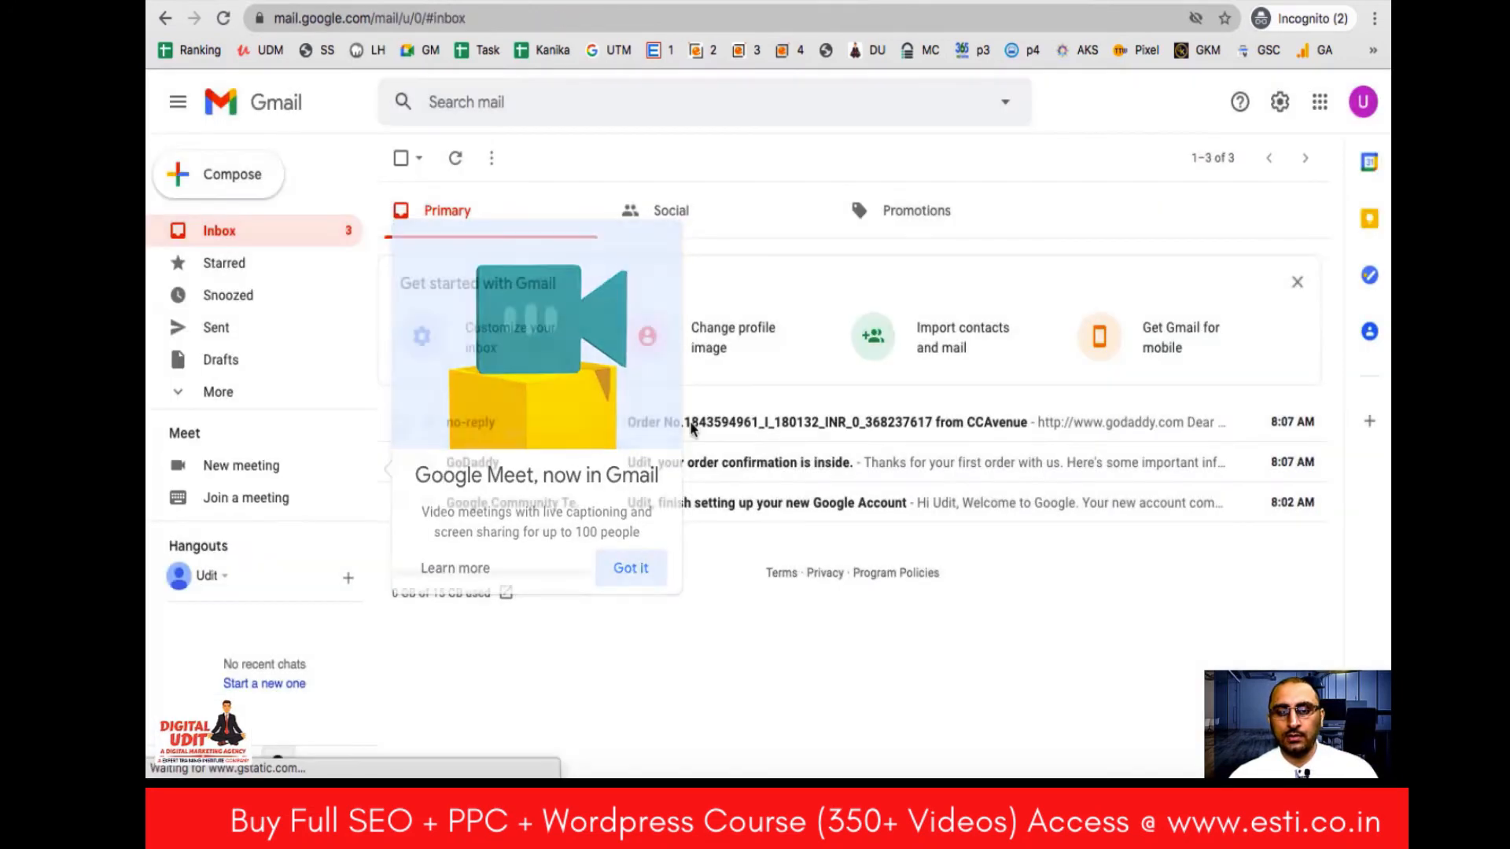
{"action": "left_click", "coordinate": [692, 427]}
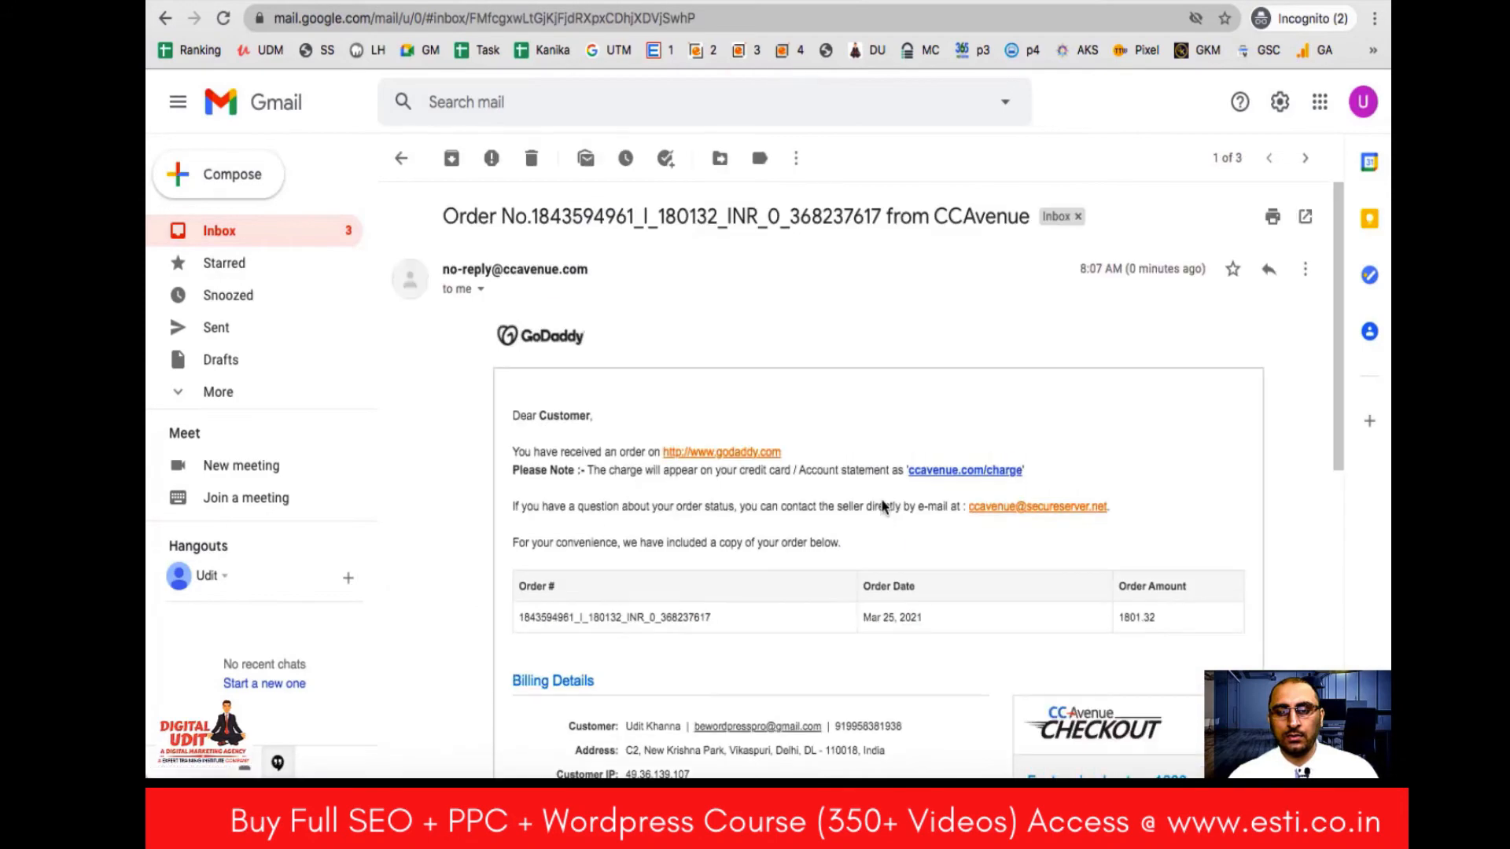
{"action": "scroll", "coordinate": [882, 507], "scroll_direction": "down", "scroll_amount": 1}
{"action": "scroll", "coordinate": [883, 507], "scroll_direction": "down", "scroll_amount": 3}
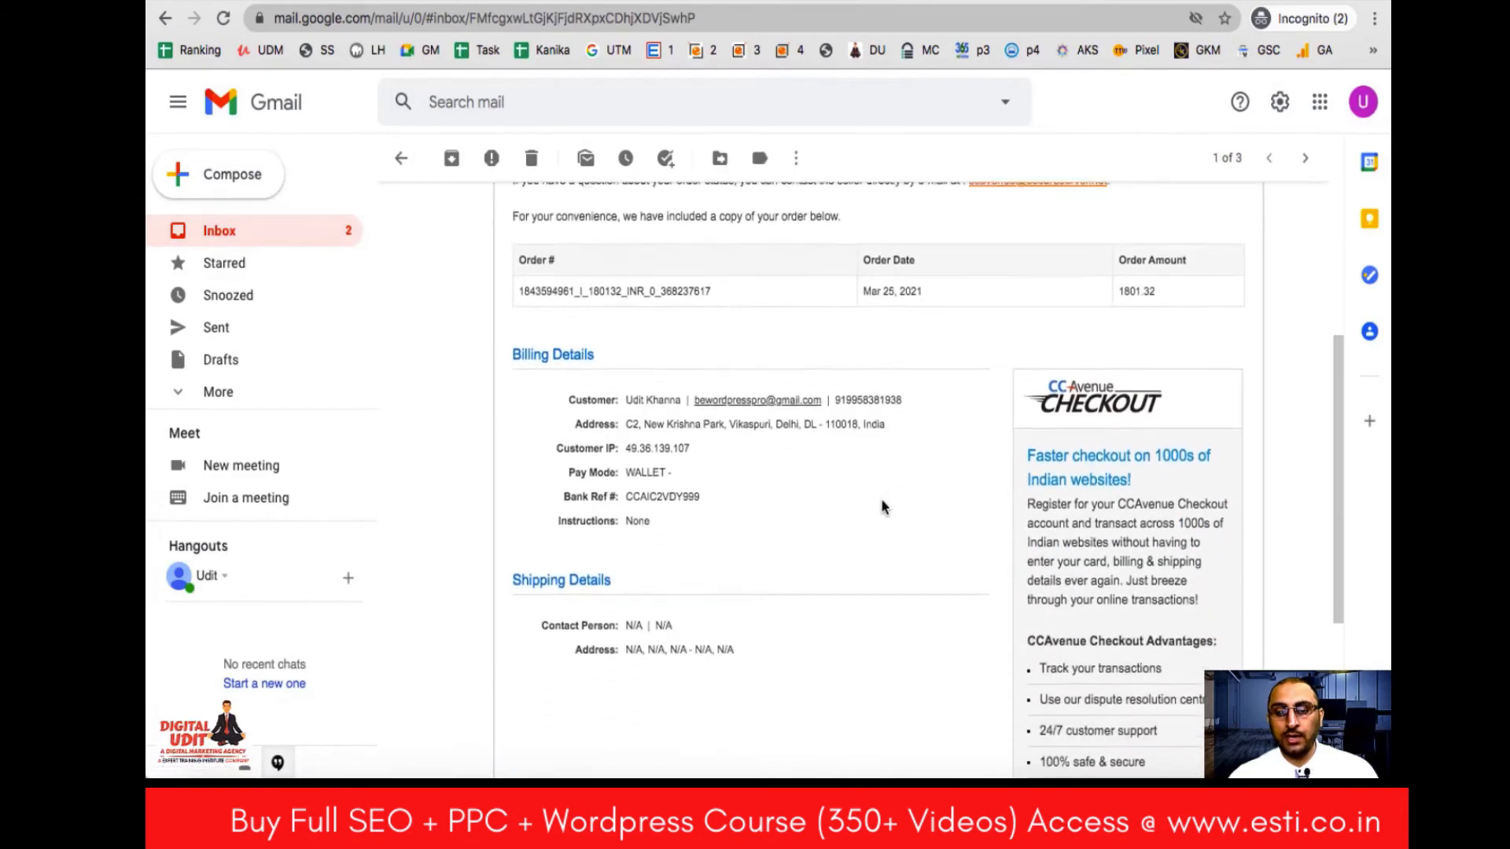
{"action": "scroll", "coordinate": [882, 508], "scroll_direction": "down", "scroll_amount": 3}
{"action": "scroll", "coordinate": [882, 507], "scroll_direction": "up", "scroll_amount": 3}
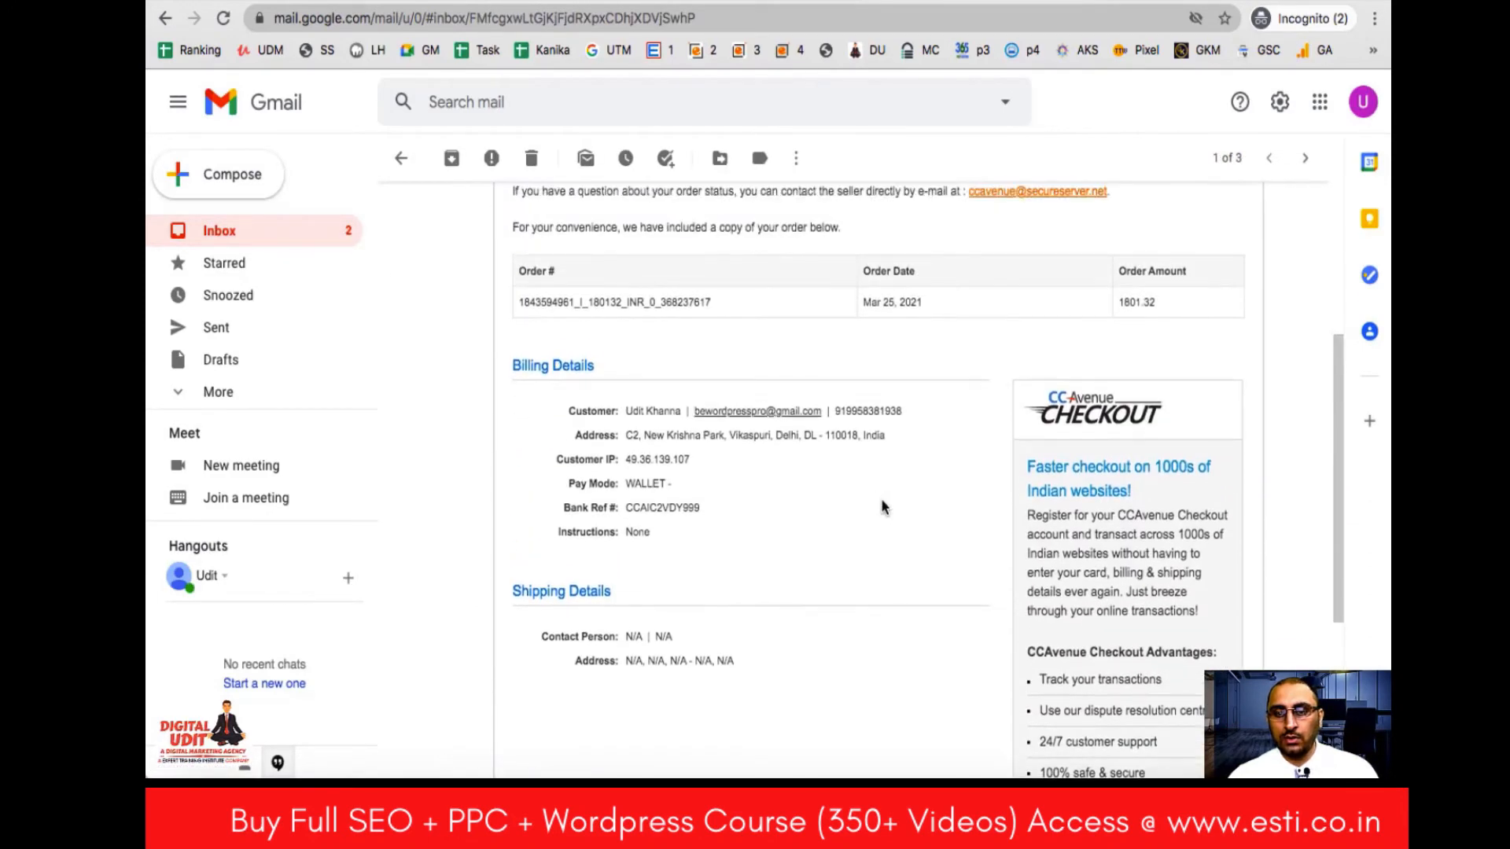
{"action": "scroll", "coordinate": [881, 504], "scroll_direction": "up", "scroll_amount": 1}
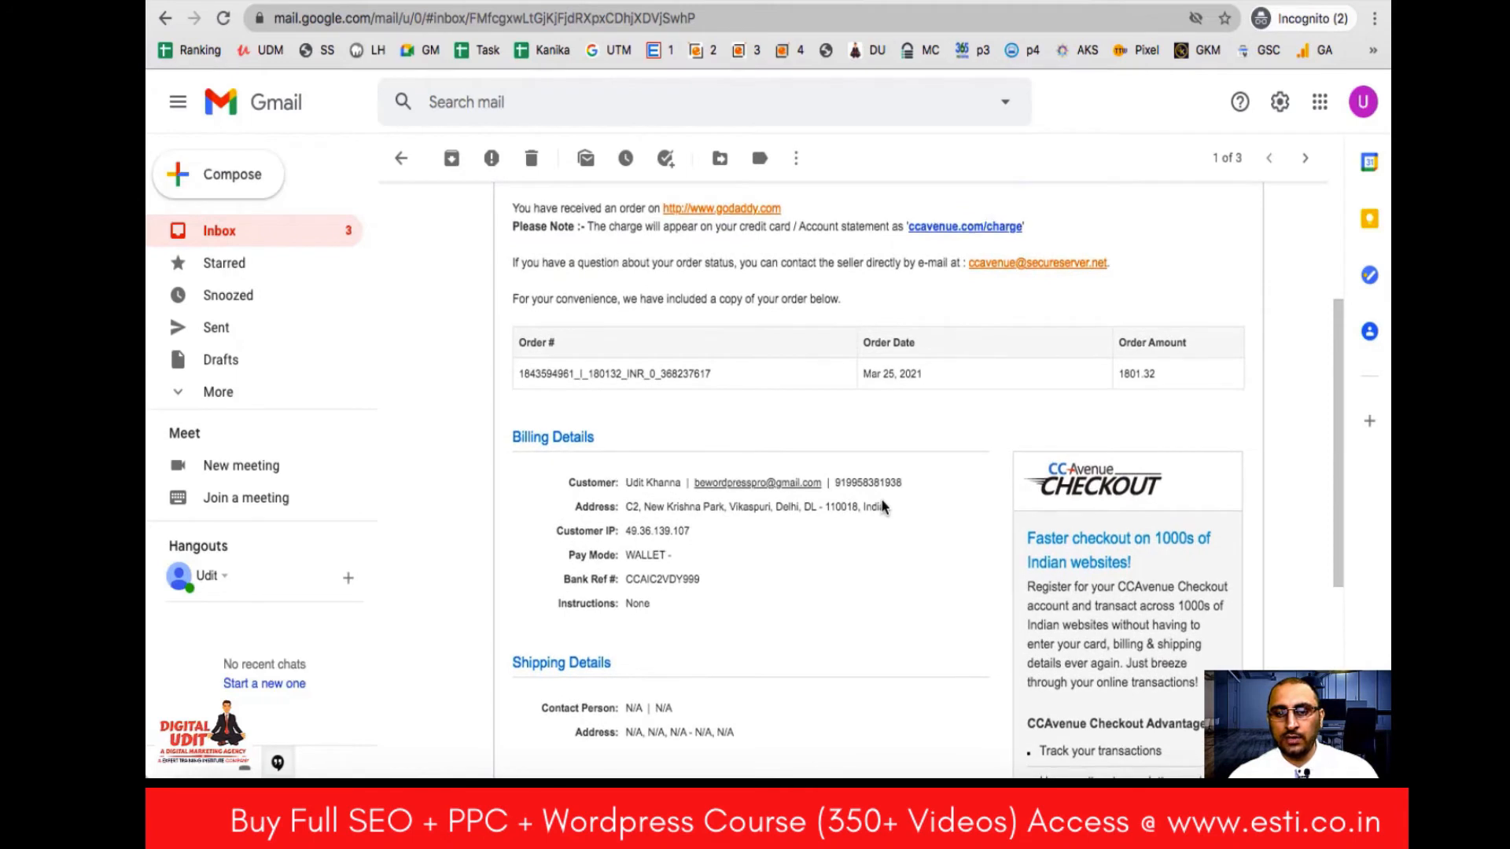
{"action": "scroll", "coordinate": [882, 507], "scroll_direction": "up", "scroll_amount": 1}
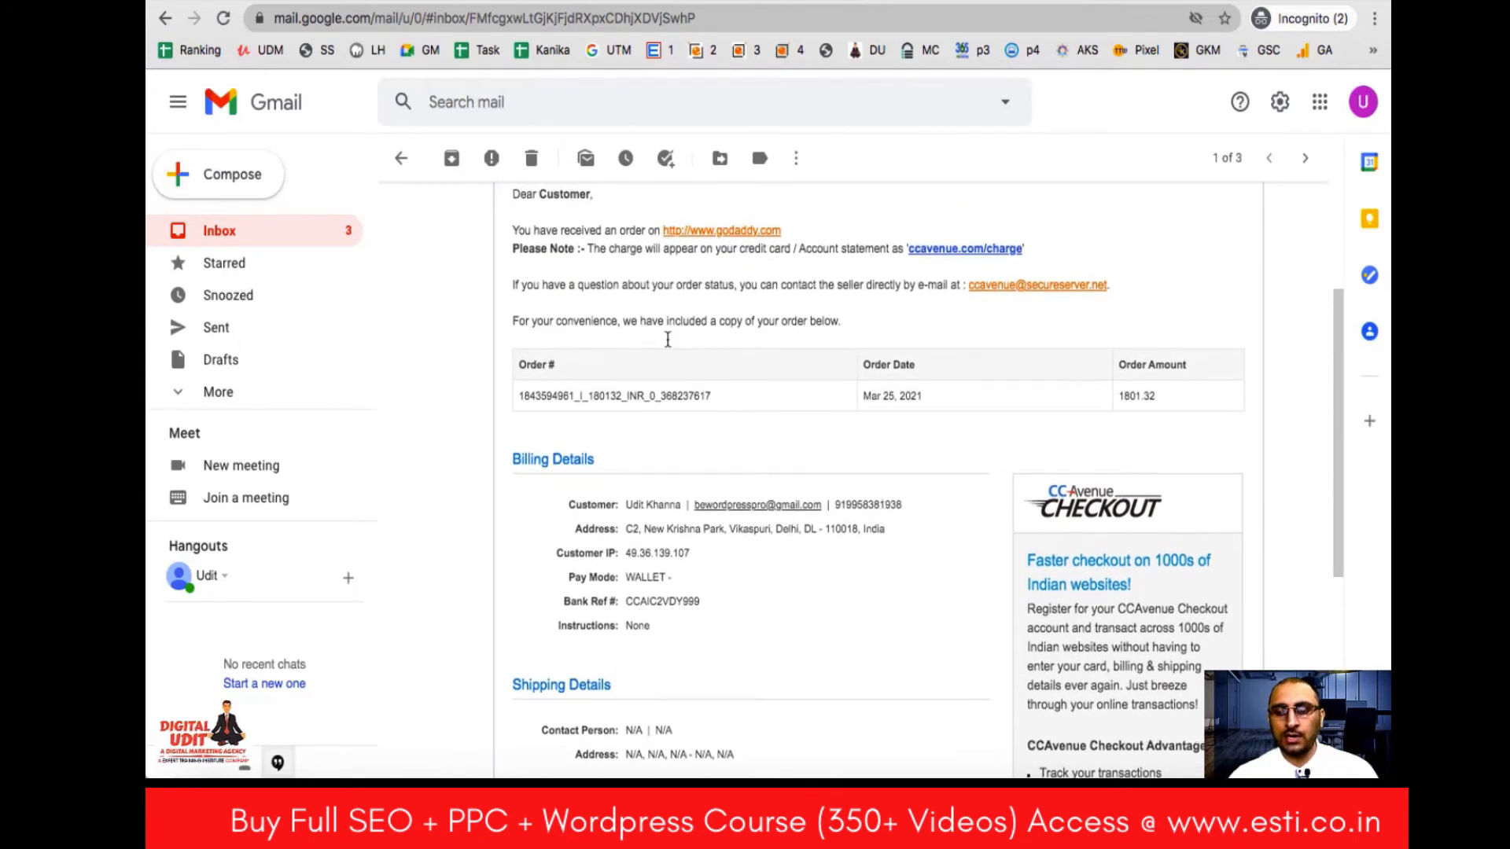
{"action": "scroll", "coordinate": [668, 338], "scroll_direction": "up", "scroll_amount": 2}
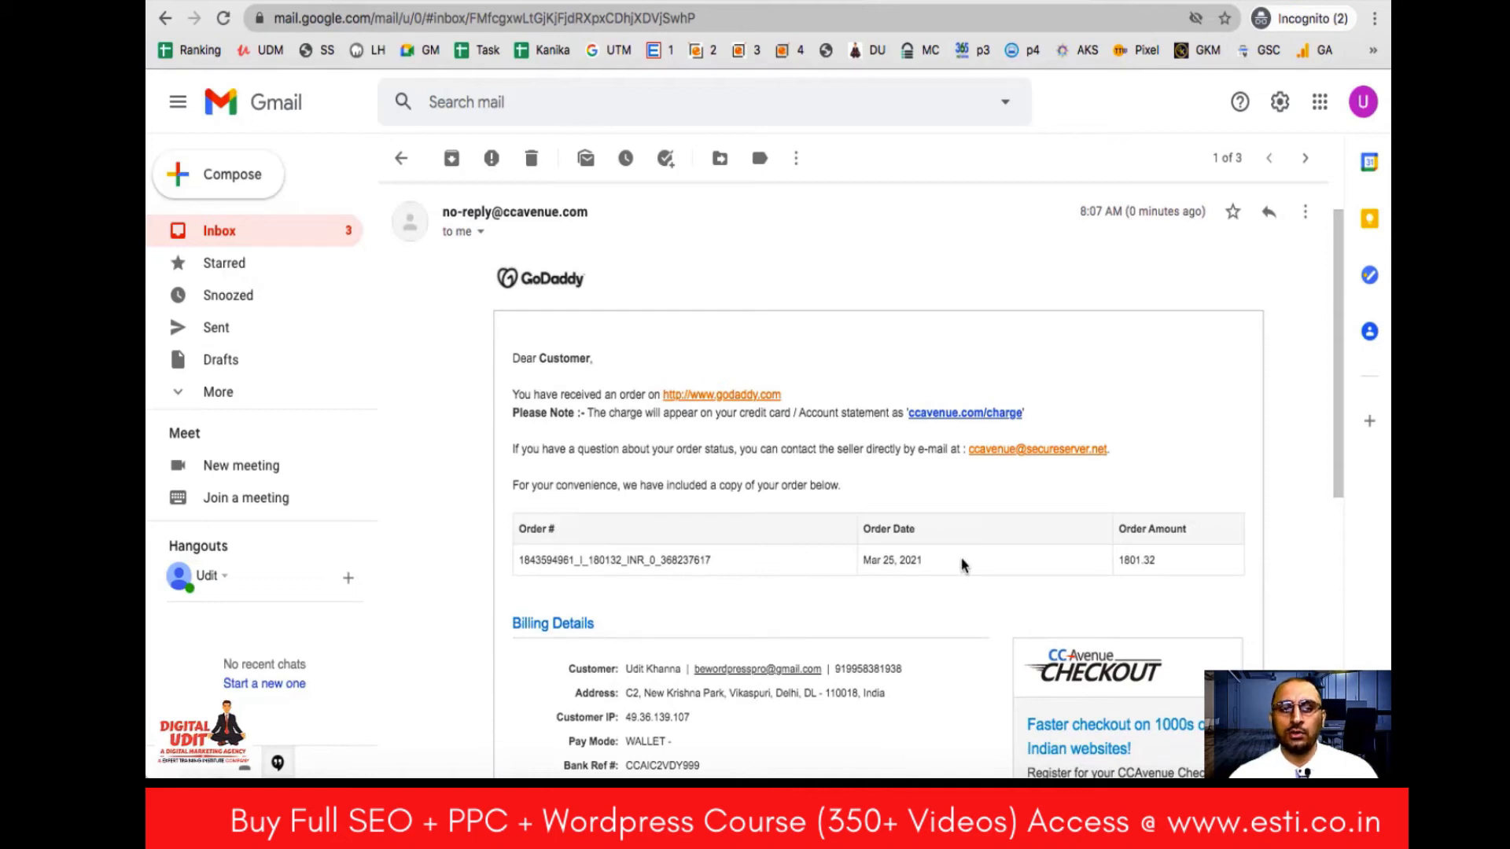
{"action": "key", "text": "ctrl+Tab"}
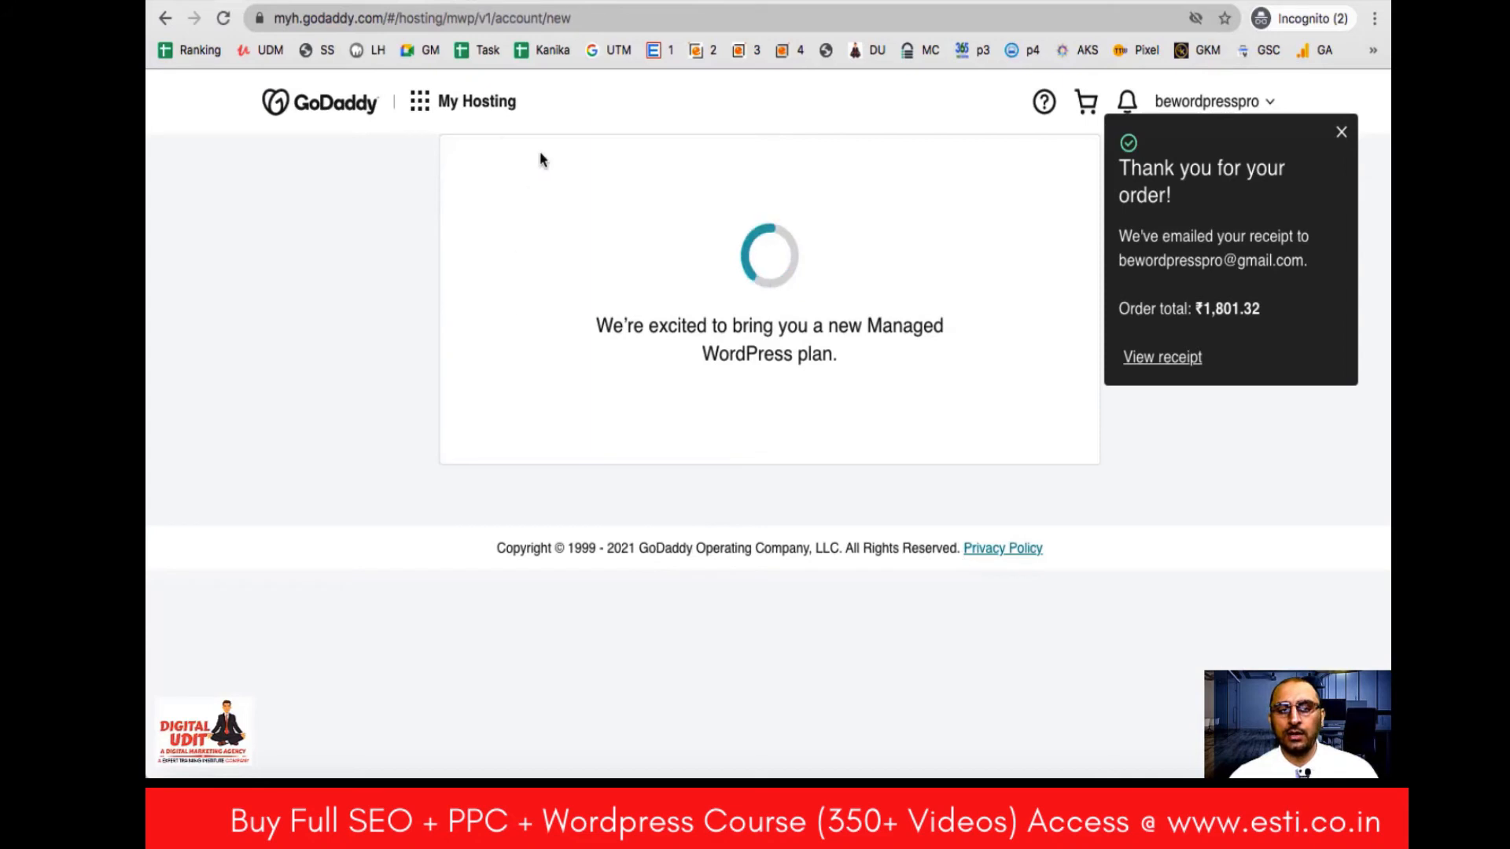
Step: Load the GoDaddy India home page (in.godaddy.com) in the GoDaddy tab
{"action": "key", "text": "ctrl+Tab"}
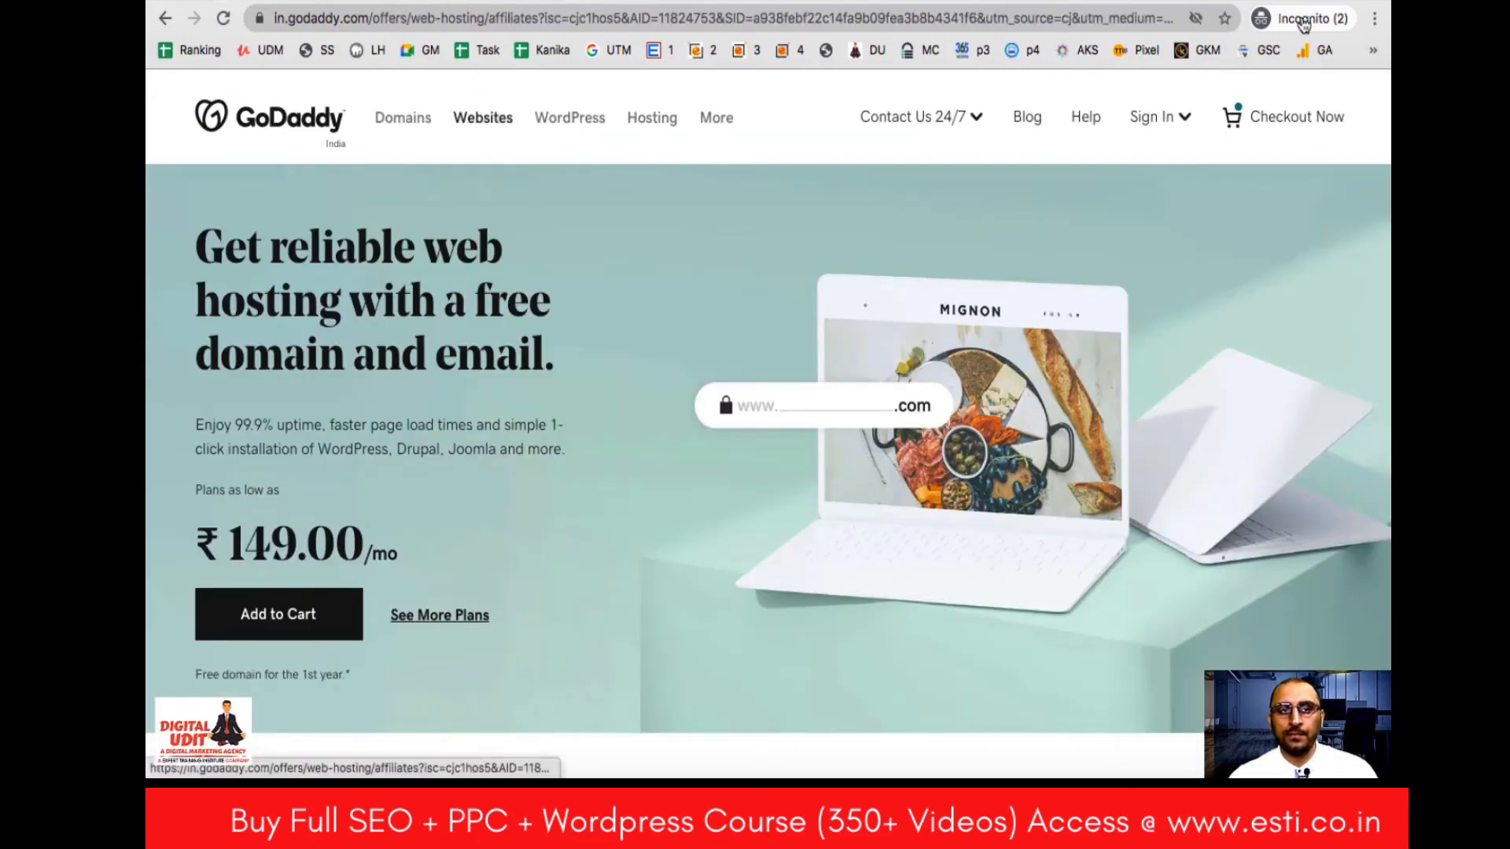
{"action": "key", "text": "super+l"}
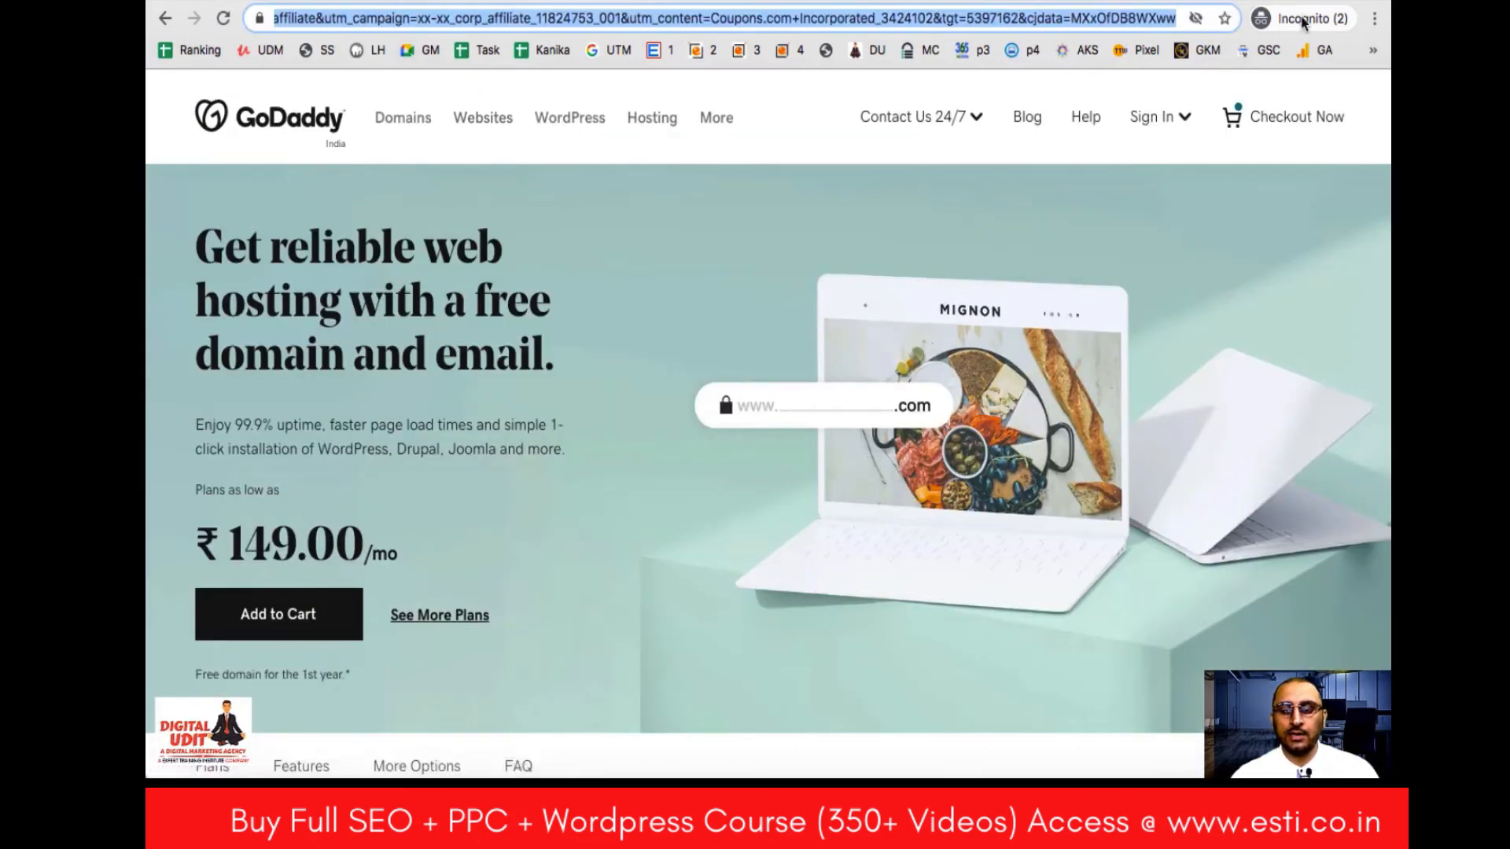
{"action": "type", "text": "https://in.godaddy.com/"}
{"action": "key", "text": "Return"}
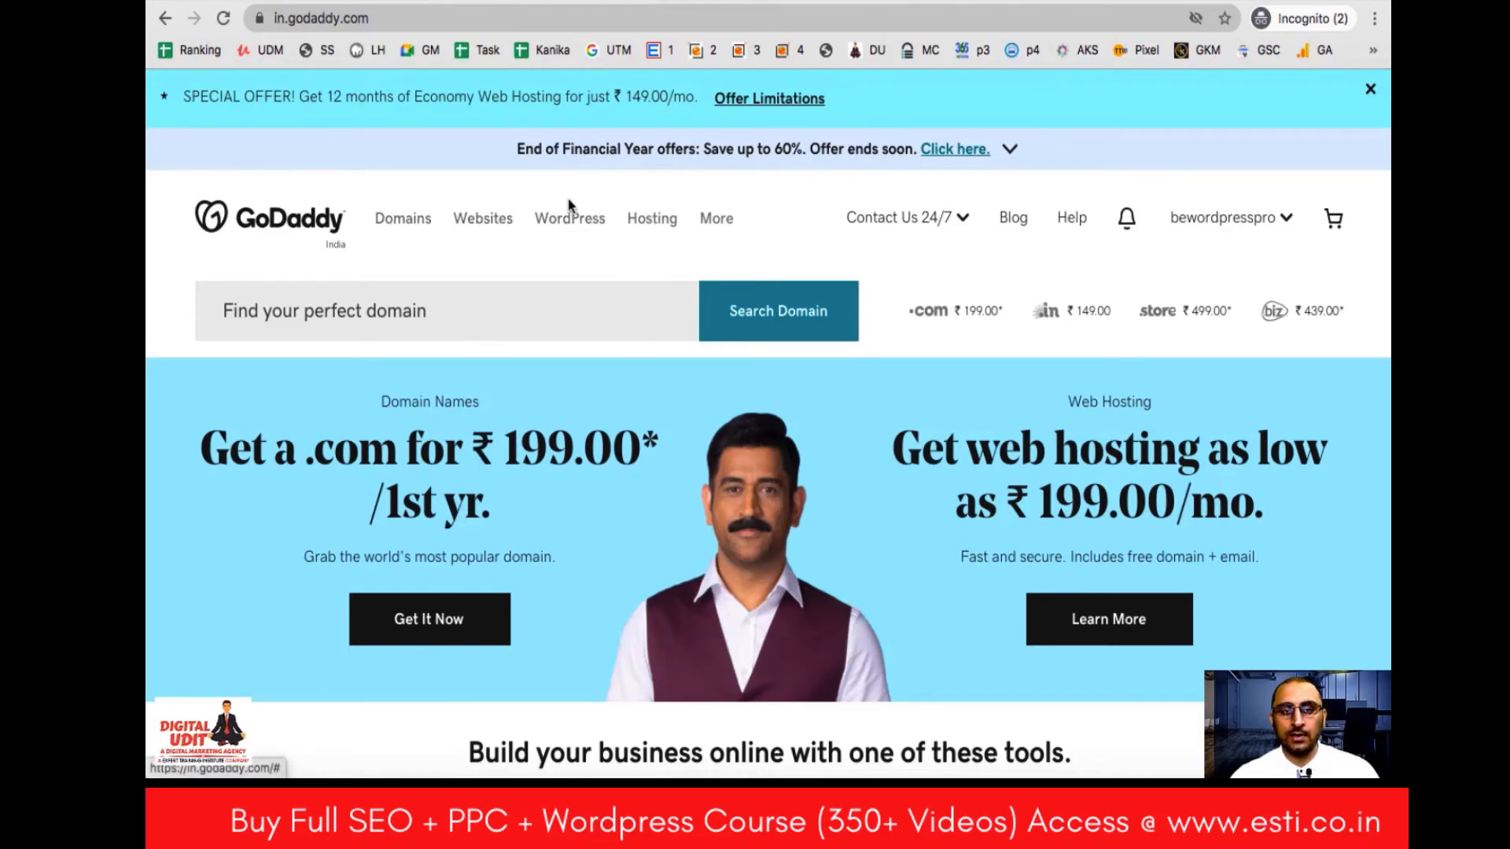
Step: Open Hosting > Web Hosting and compare the Starter, Economy, Deluxe and Ultimate plans (₹99.00–₹399.00/mo)
{"action": "left_click", "coordinate": [665, 228]}
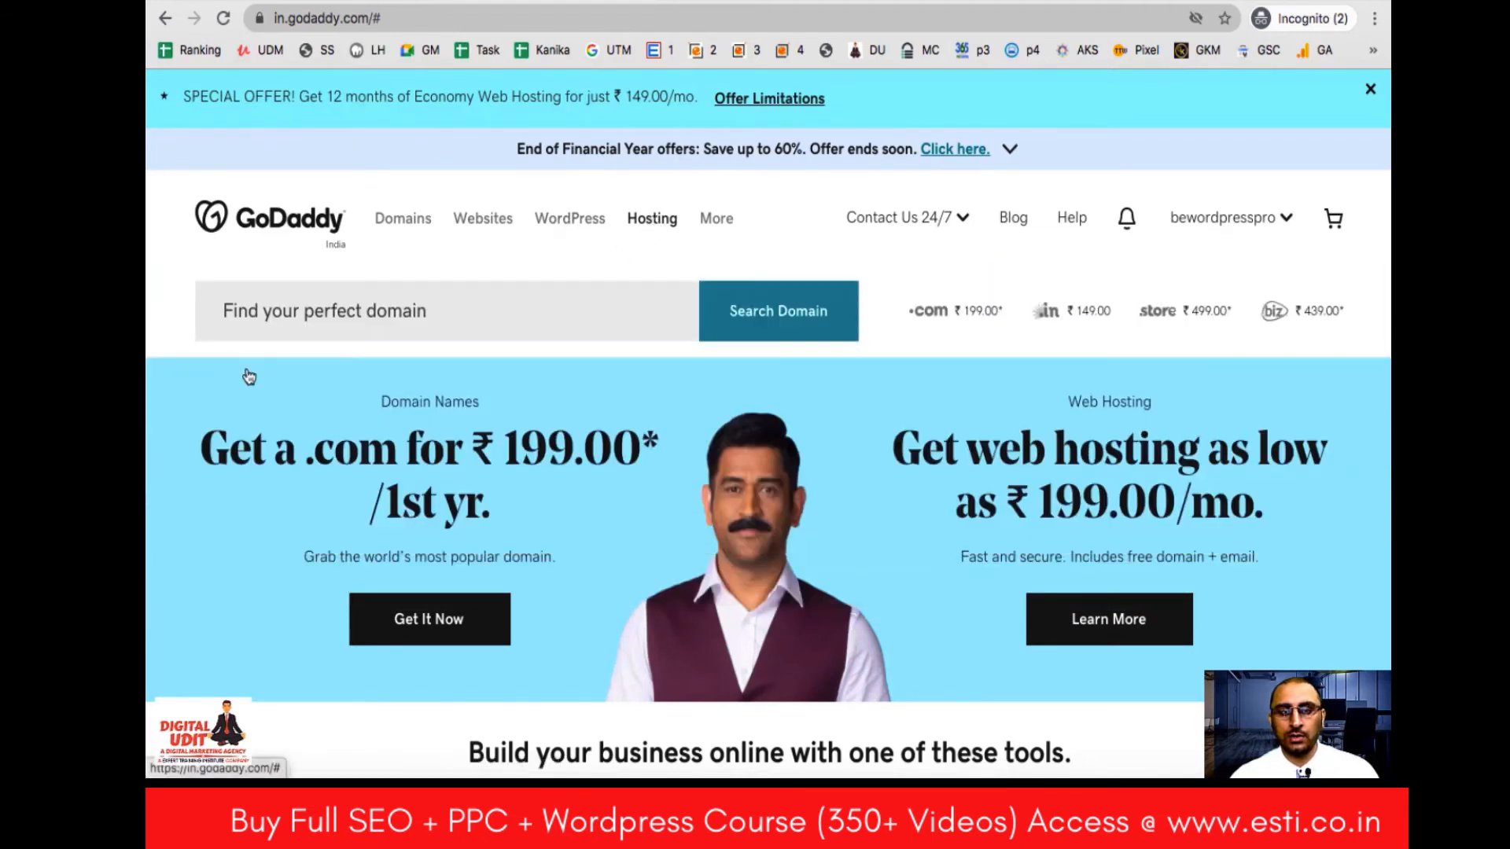
{"action": "left_click", "coordinate": [248, 368]}
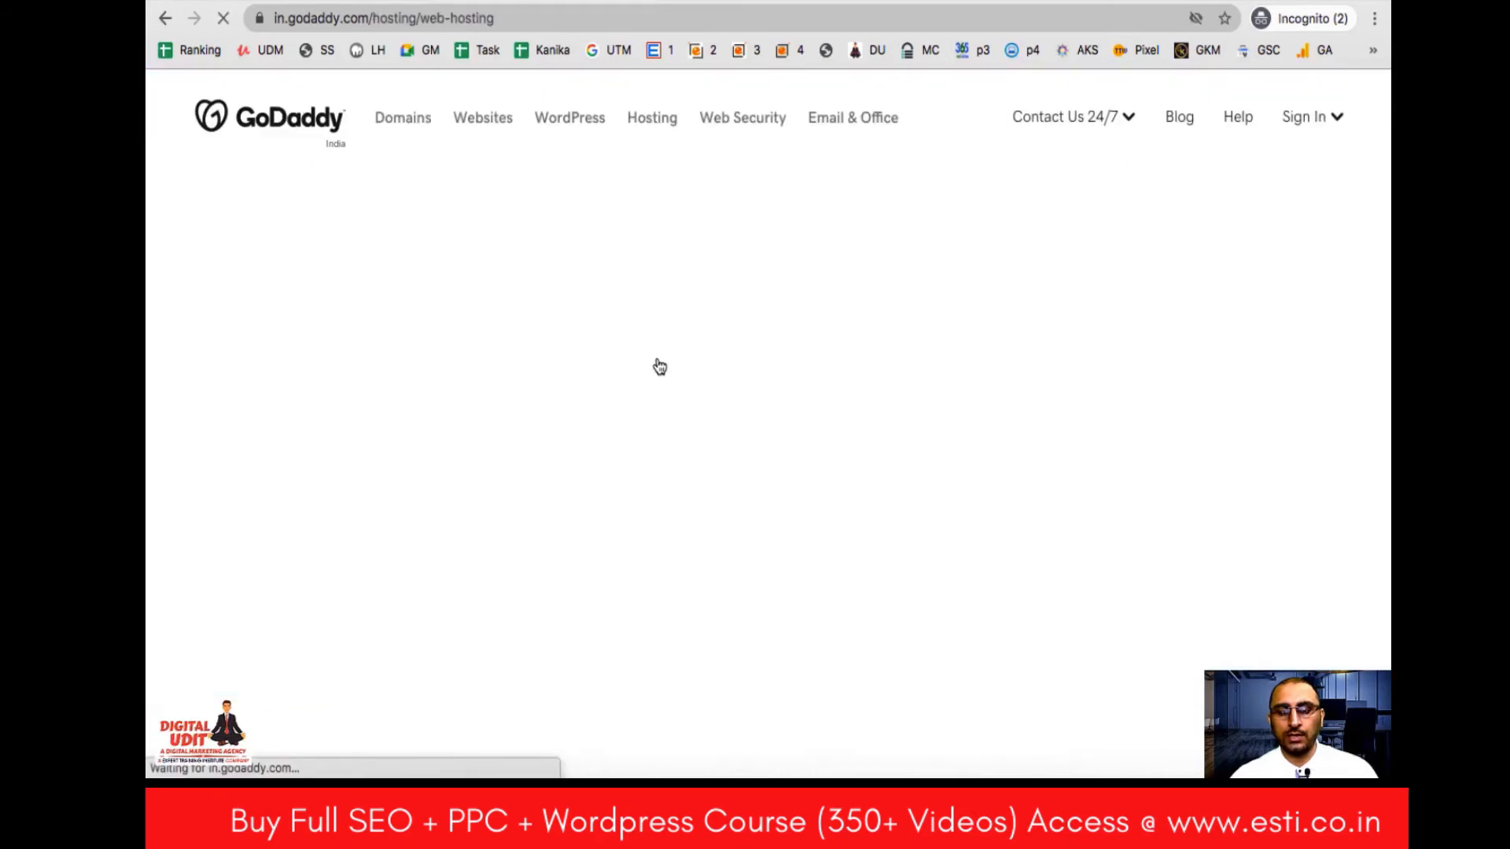
{"action": "scroll", "coordinate": [615, 488], "scroll_direction": "down", "scroll_amount": 10}
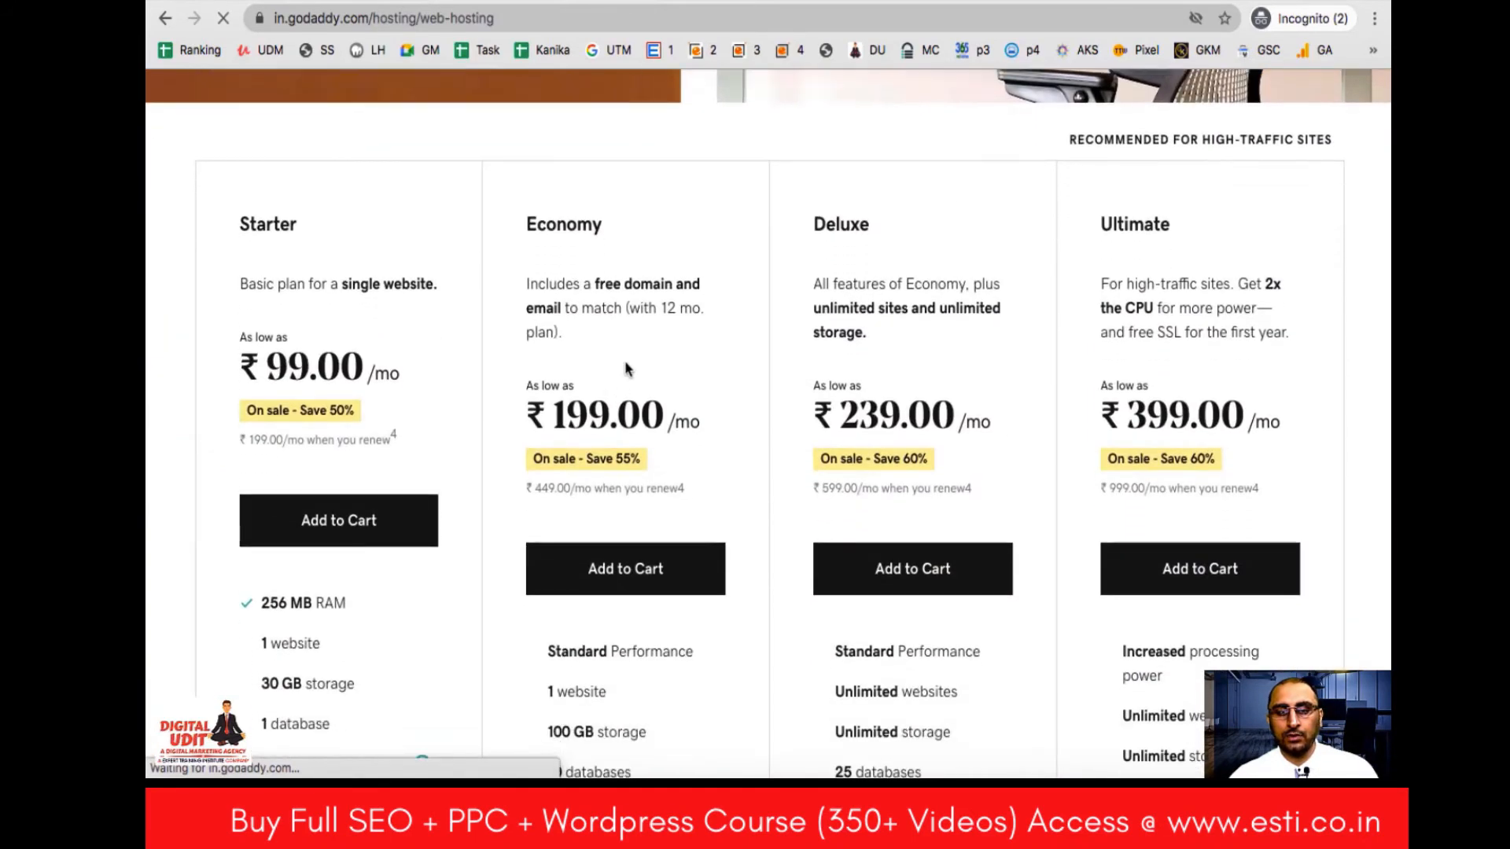
{"action": "scroll", "coordinate": [837, 428], "scroll_direction": "down", "scroll_amount": 4}
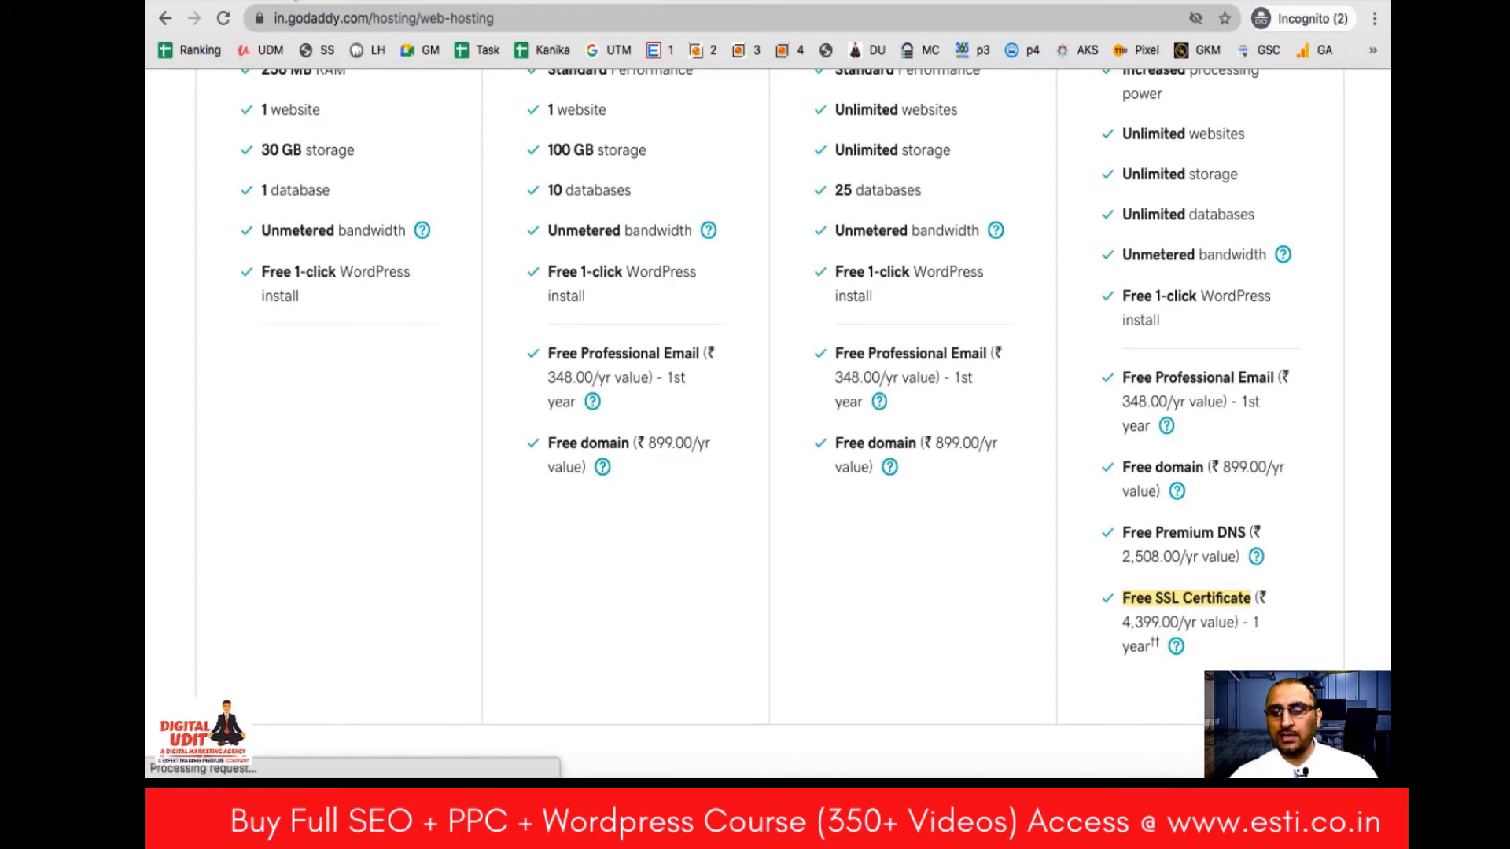
{"action": "scroll", "coordinate": [1120, 562], "scroll_direction": "up", "scroll_amount": 1}
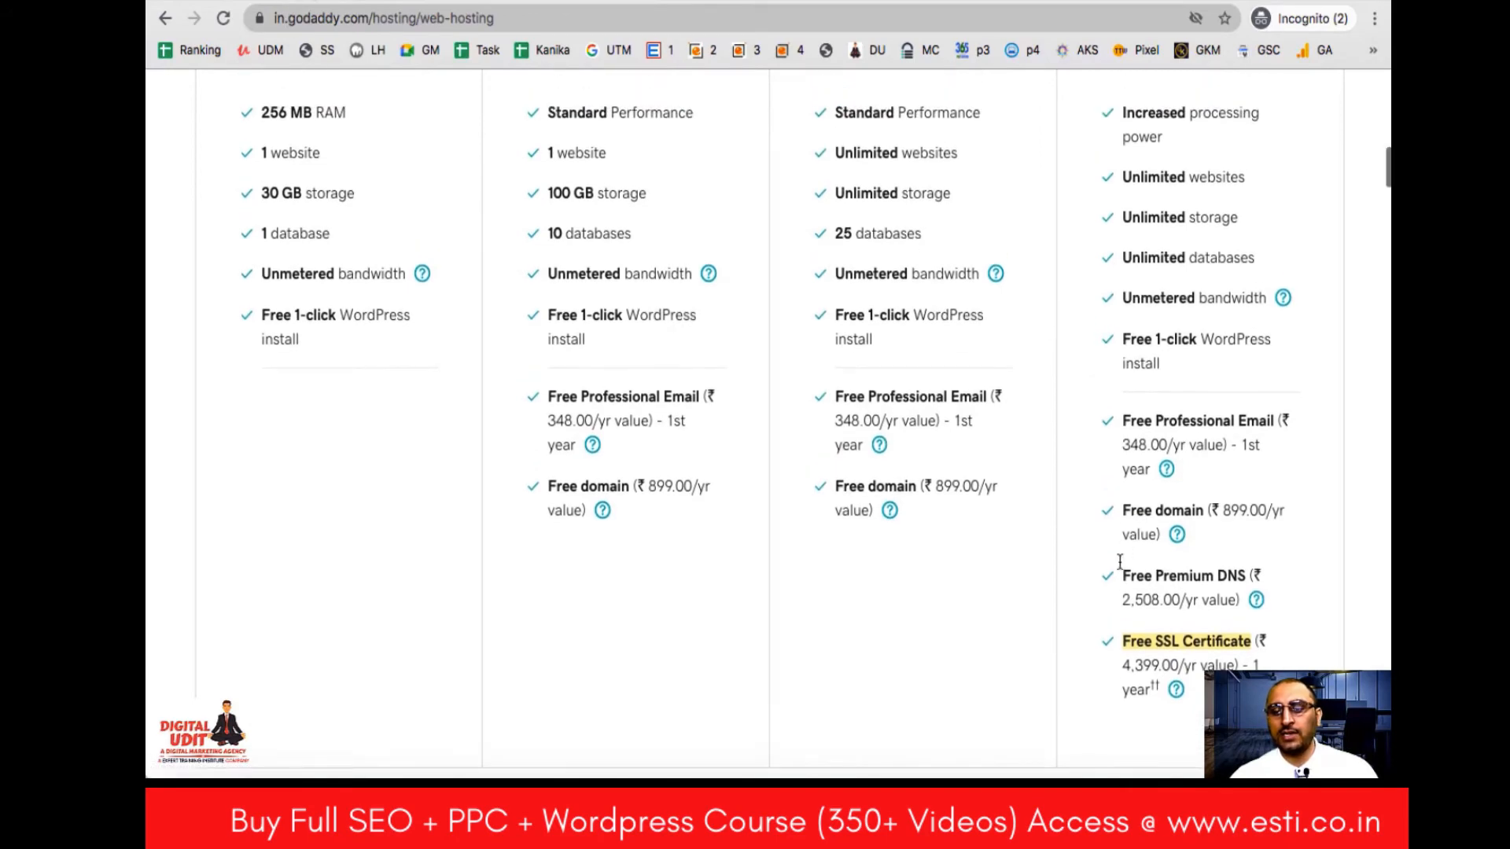
{"action": "scroll", "coordinate": [1120, 561], "scroll_direction": "up", "scroll_amount": 10}
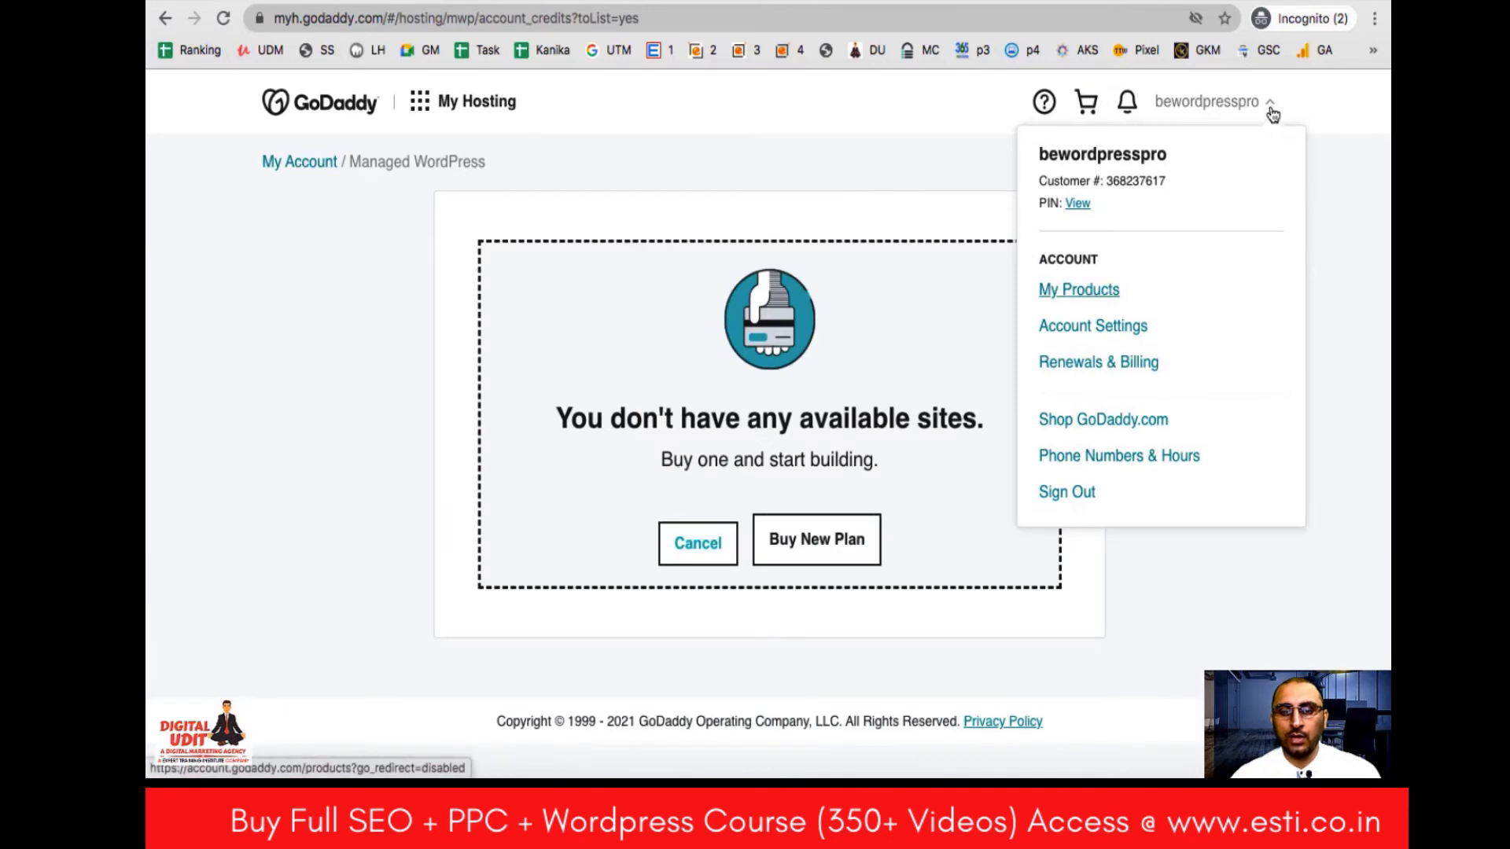
Step: From My Products, start setup of the Economy Linux Hosting with cPanel plan under Web Hosting
{"action": "left_click", "coordinate": [1070, 293]}
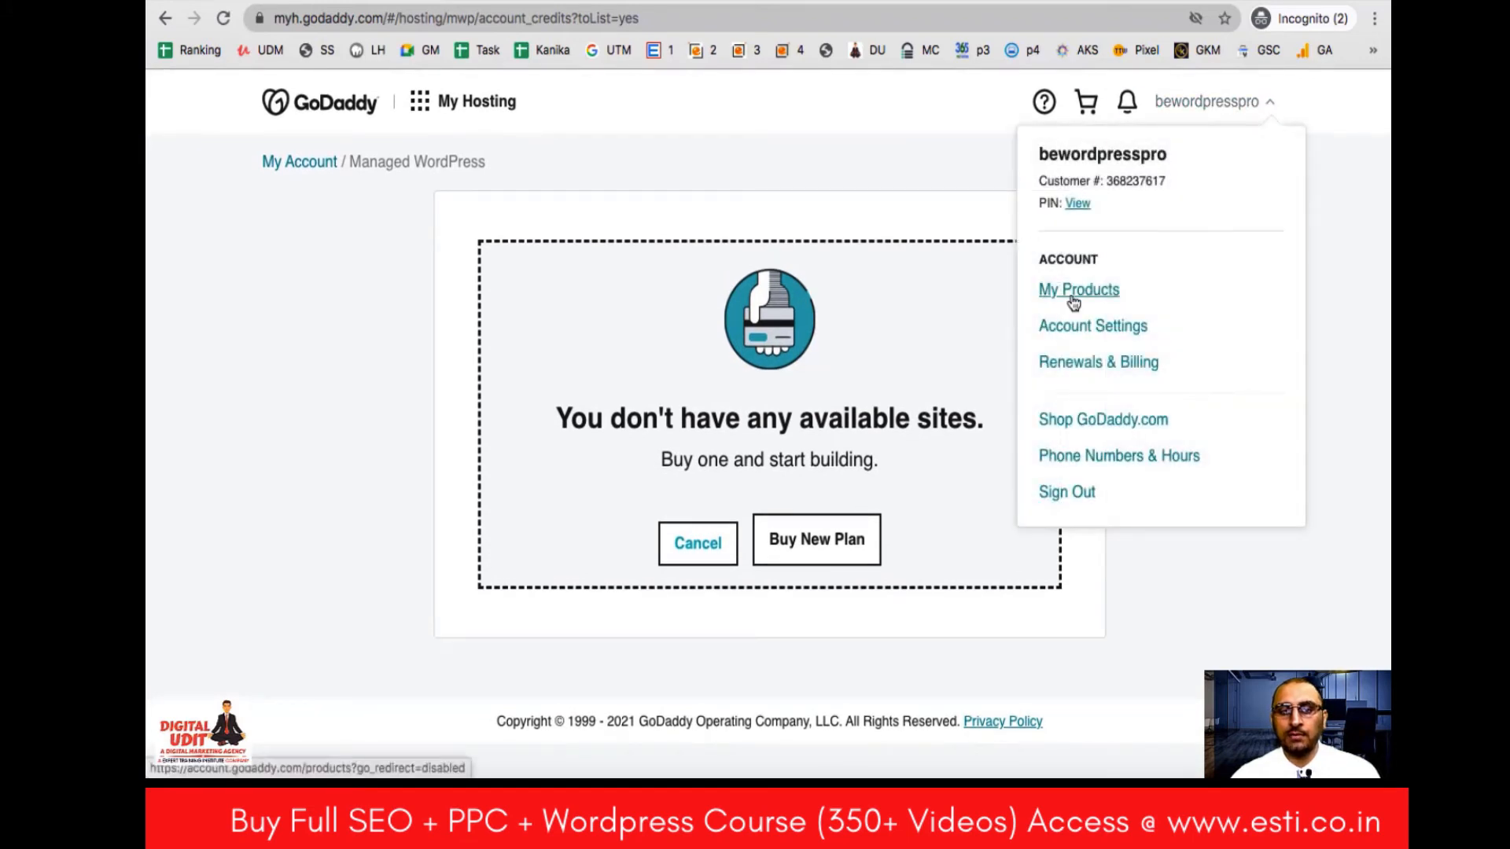
{"action": "left_click", "coordinate": [1073, 303]}
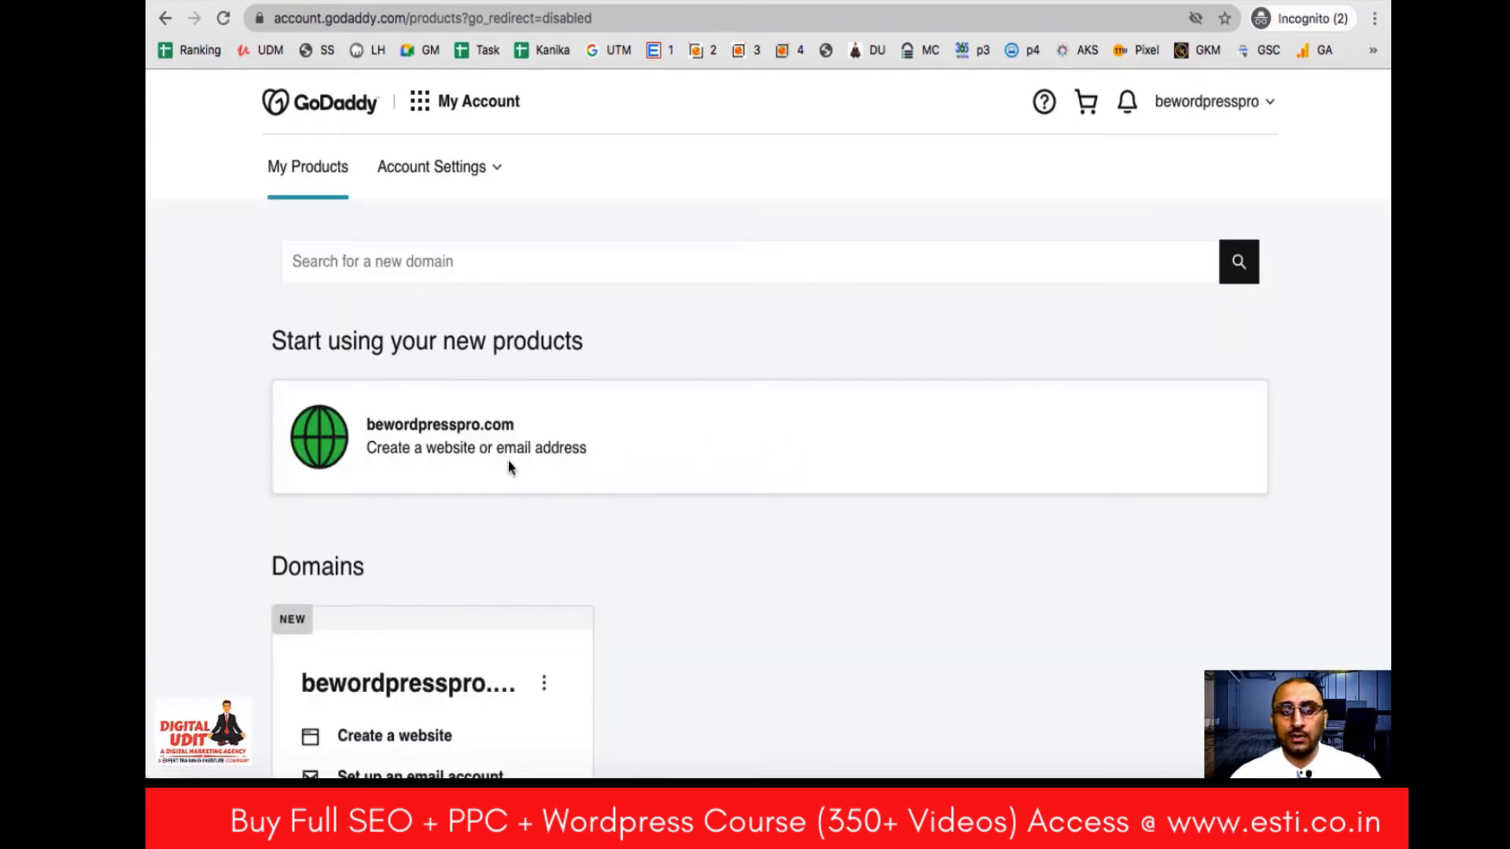
{"action": "scroll", "coordinate": [849, 363], "scroll_direction": "down", "scroll_amount": 3}
{"action": "scroll", "coordinate": [850, 369], "scroll_direction": "down", "scroll_amount": 3}
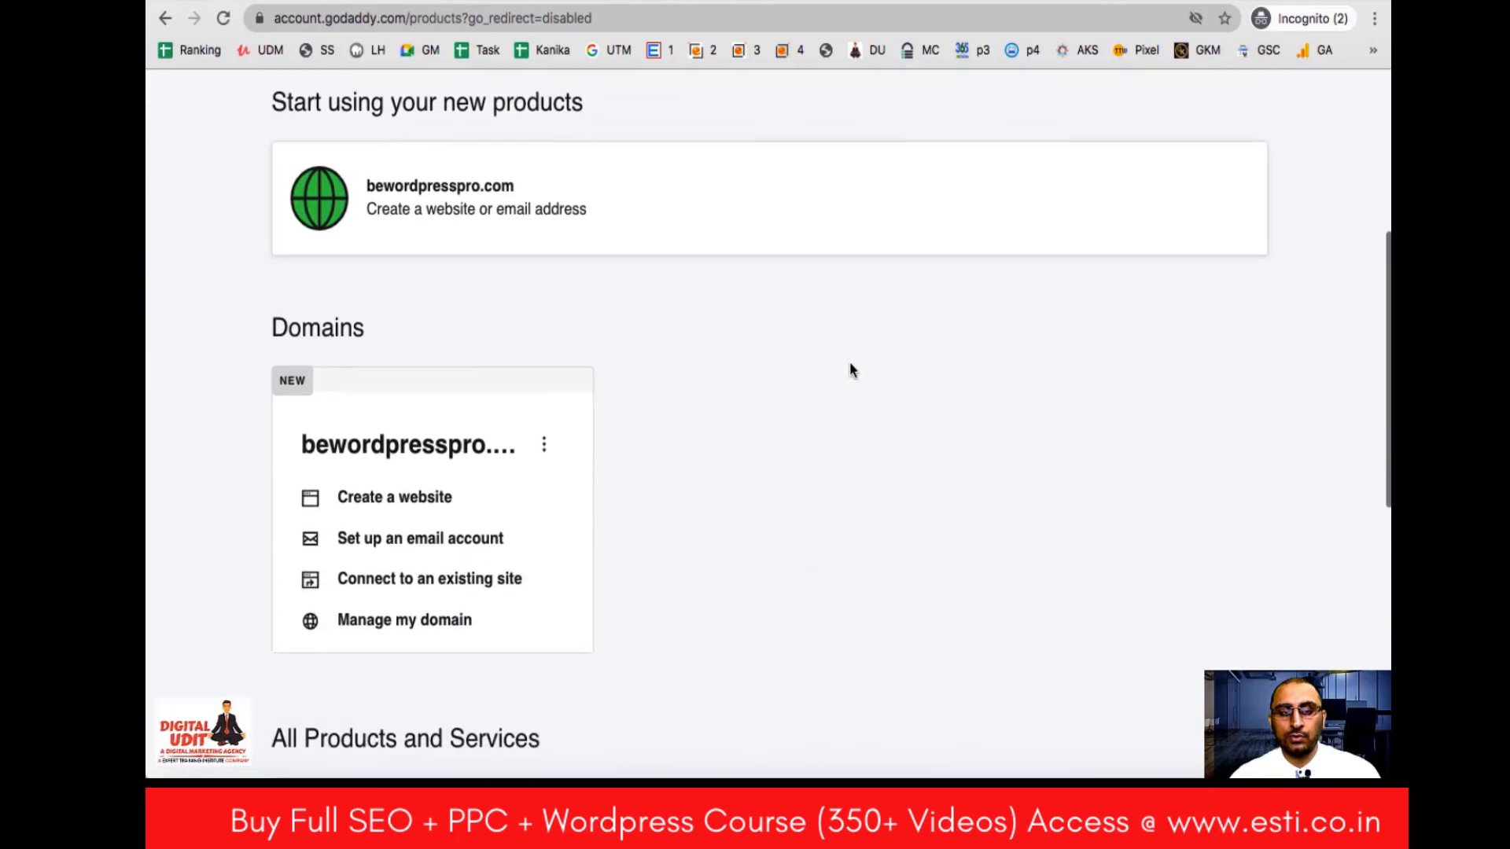
{"action": "scroll", "coordinate": [635, 400], "scroll_direction": "down", "scroll_amount": 2}
{"action": "scroll", "coordinate": [633, 397], "scroll_direction": "down", "scroll_amount": 4}
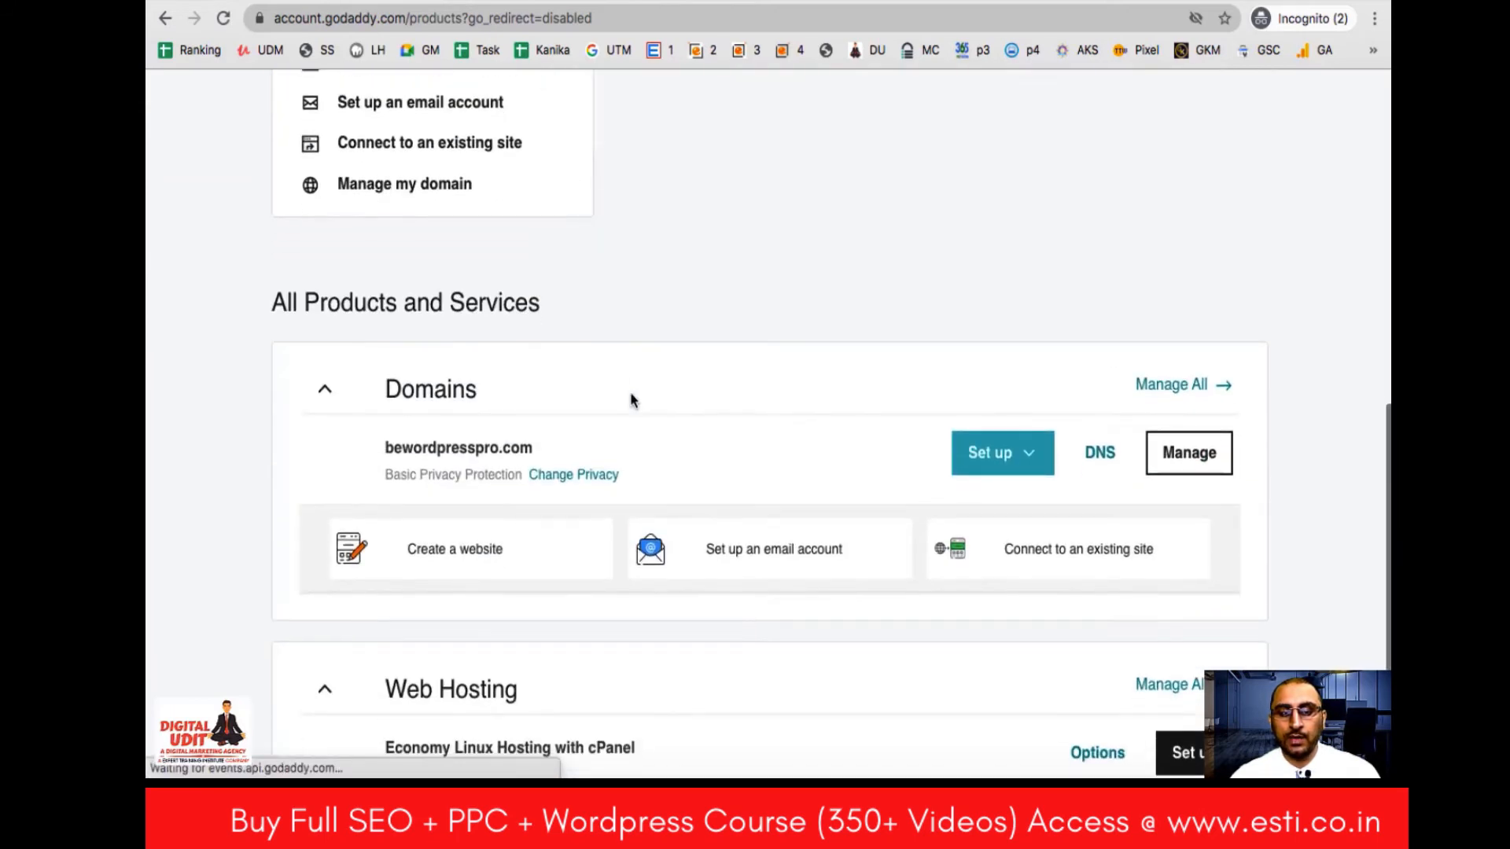
{"action": "scroll", "coordinate": [472, 485], "scroll_direction": "down", "scroll_amount": 1}
{"action": "scroll", "coordinate": [497, 488], "scroll_direction": "down", "scroll_amount": 3}
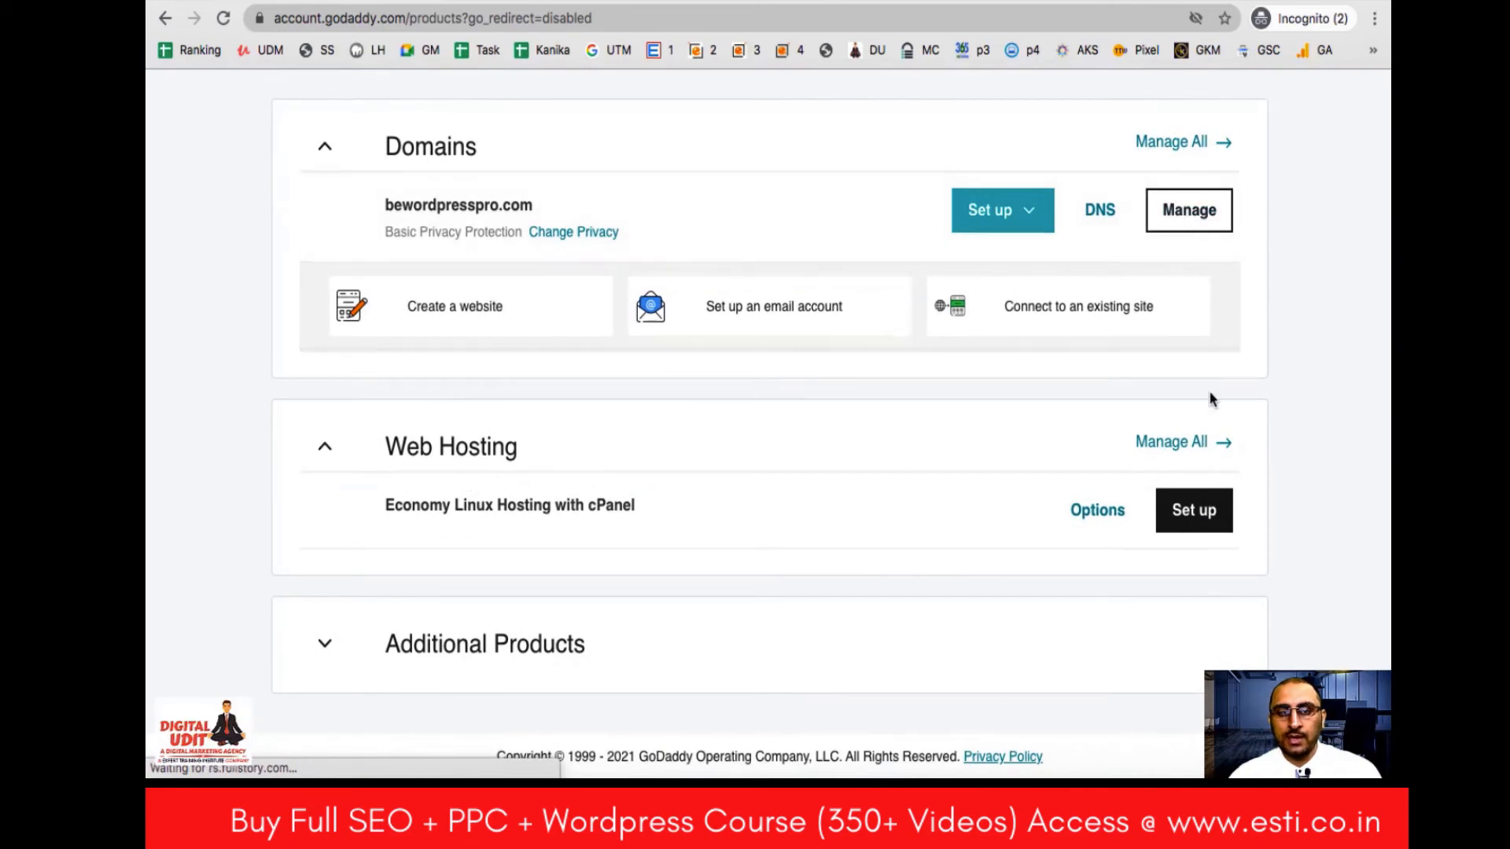
{"action": "scroll", "coordinate": [1175, 479], "scroll_direction": "down", "scroll_amount": 1}
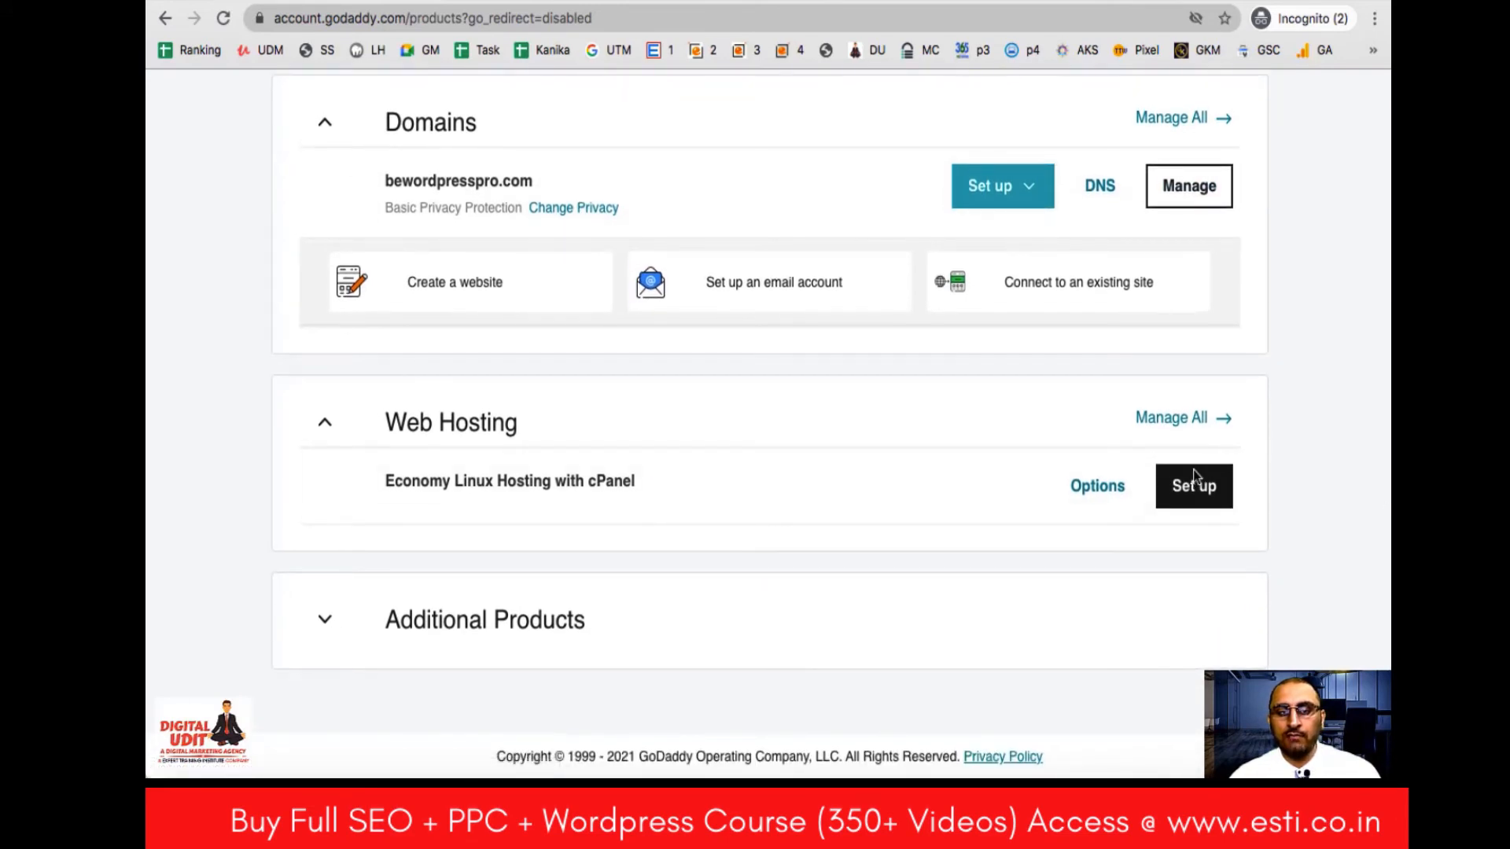
{"action": "scroll", "coordinate": [1195, 477], "scroll_direction": "down", "scroll_amount": 1}
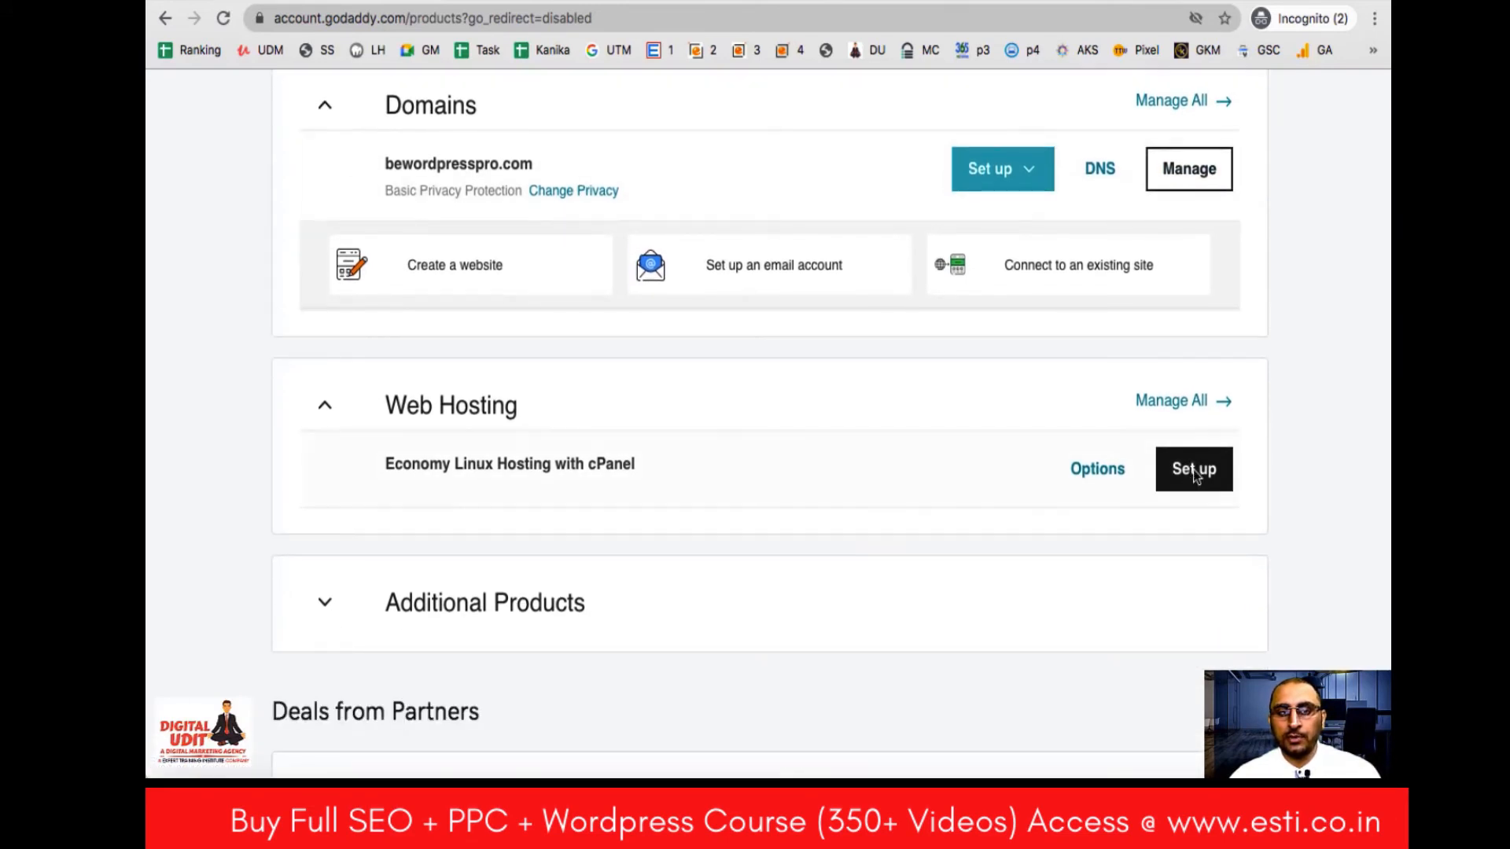
{"action": "left_click", "coordinate": [1194, 472]}
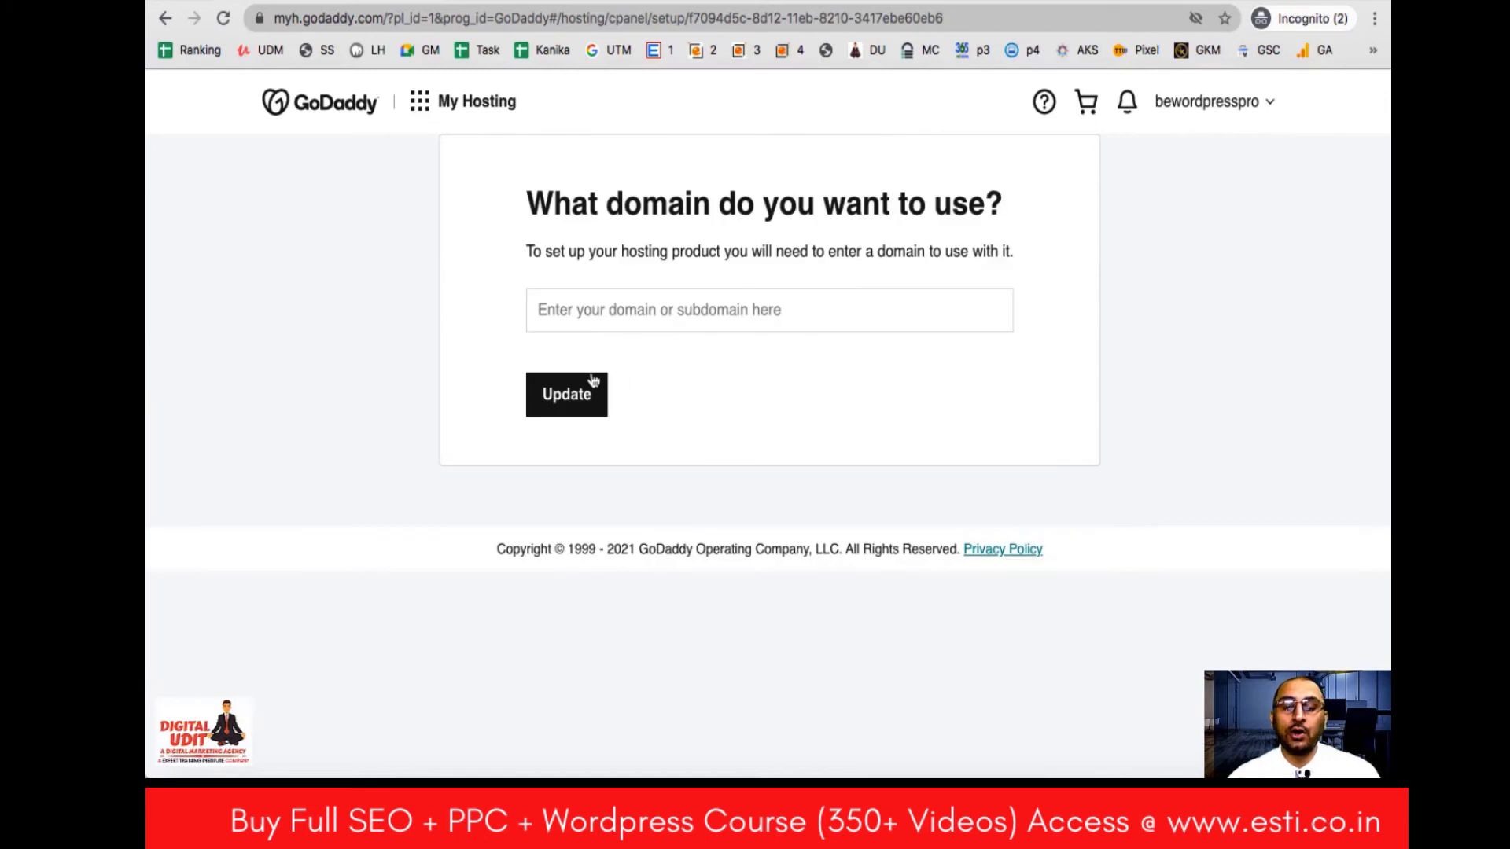
Step: Use bewordpresspro.com as the hosting domain and choose 'Not now, thanks' for WordPress
{"action": "left_click", "coordinate": [550, 311]}
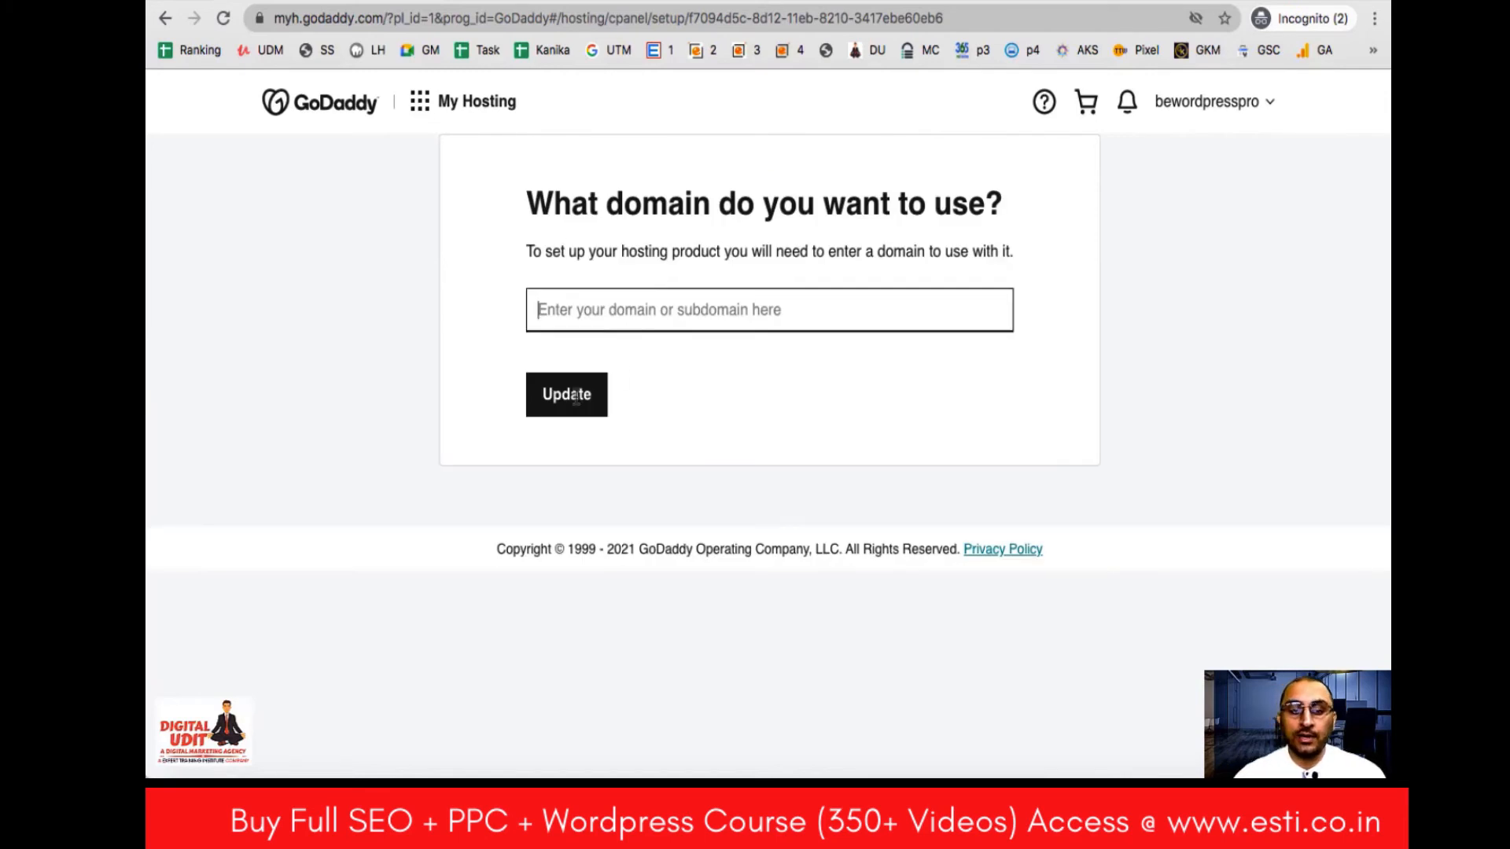
{"action": "type", "text": "b"}
{"action": "left_click", "coordinate": [537, 346]}
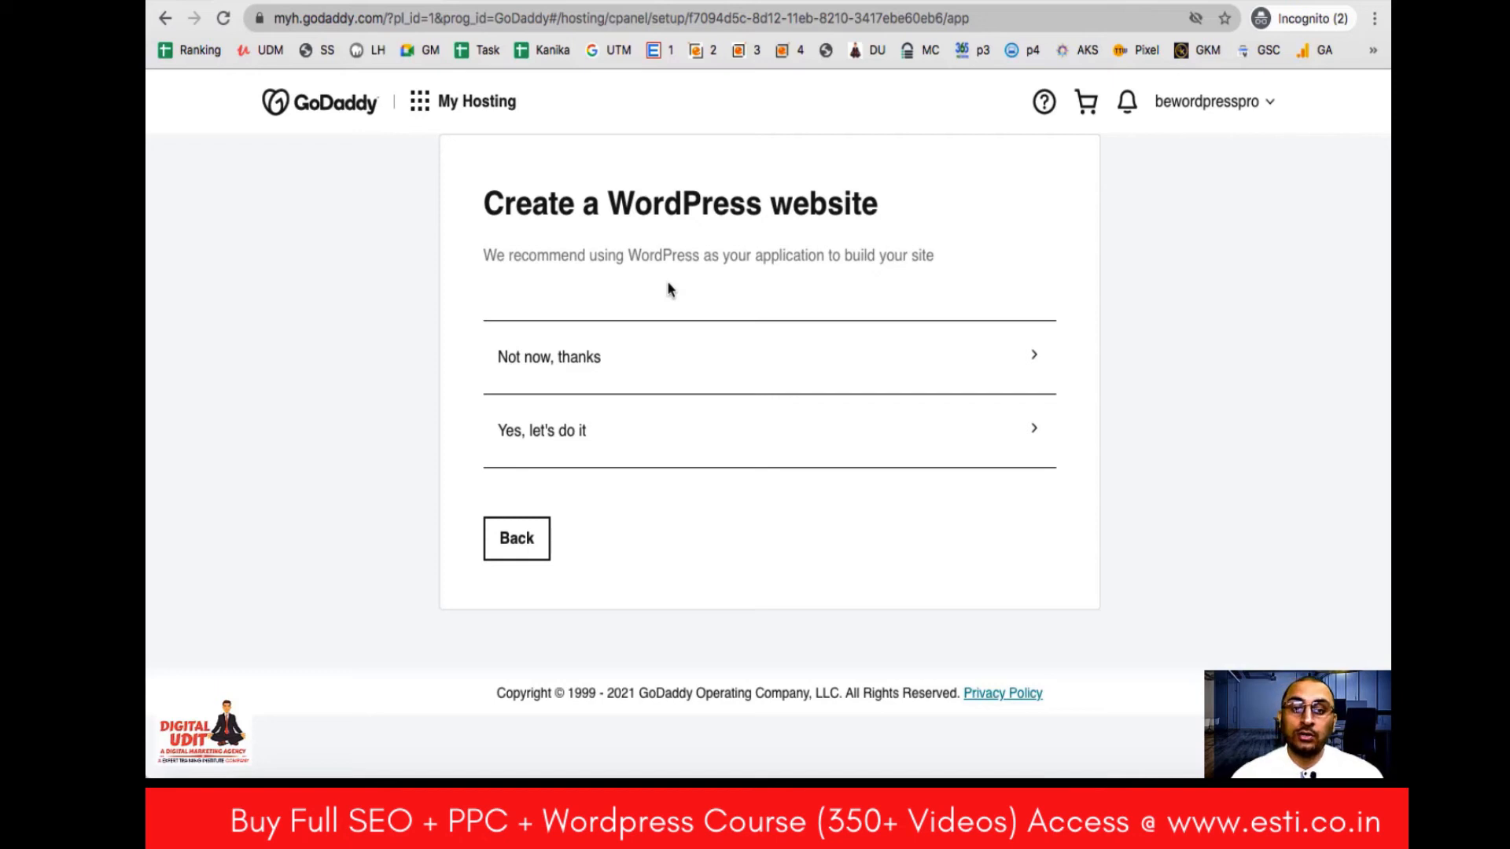
{"action": "left_click", "coordinate": [523, 367]}
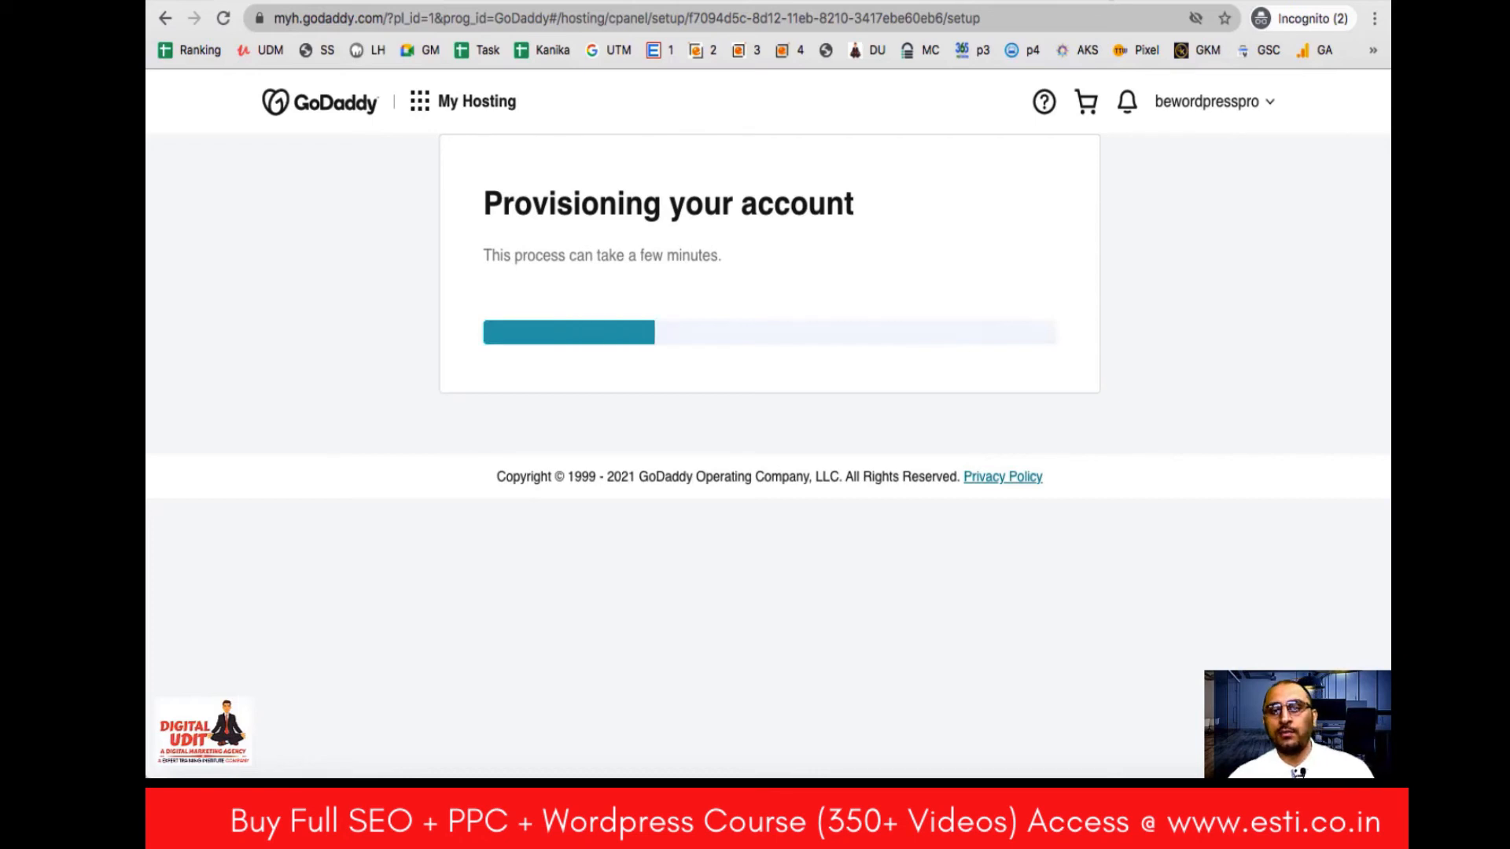
Step: Type bewordpresspro.com into a fresh incognito window's address bar while provisioning runs
{"action": "type", "text": "bewordpre"}
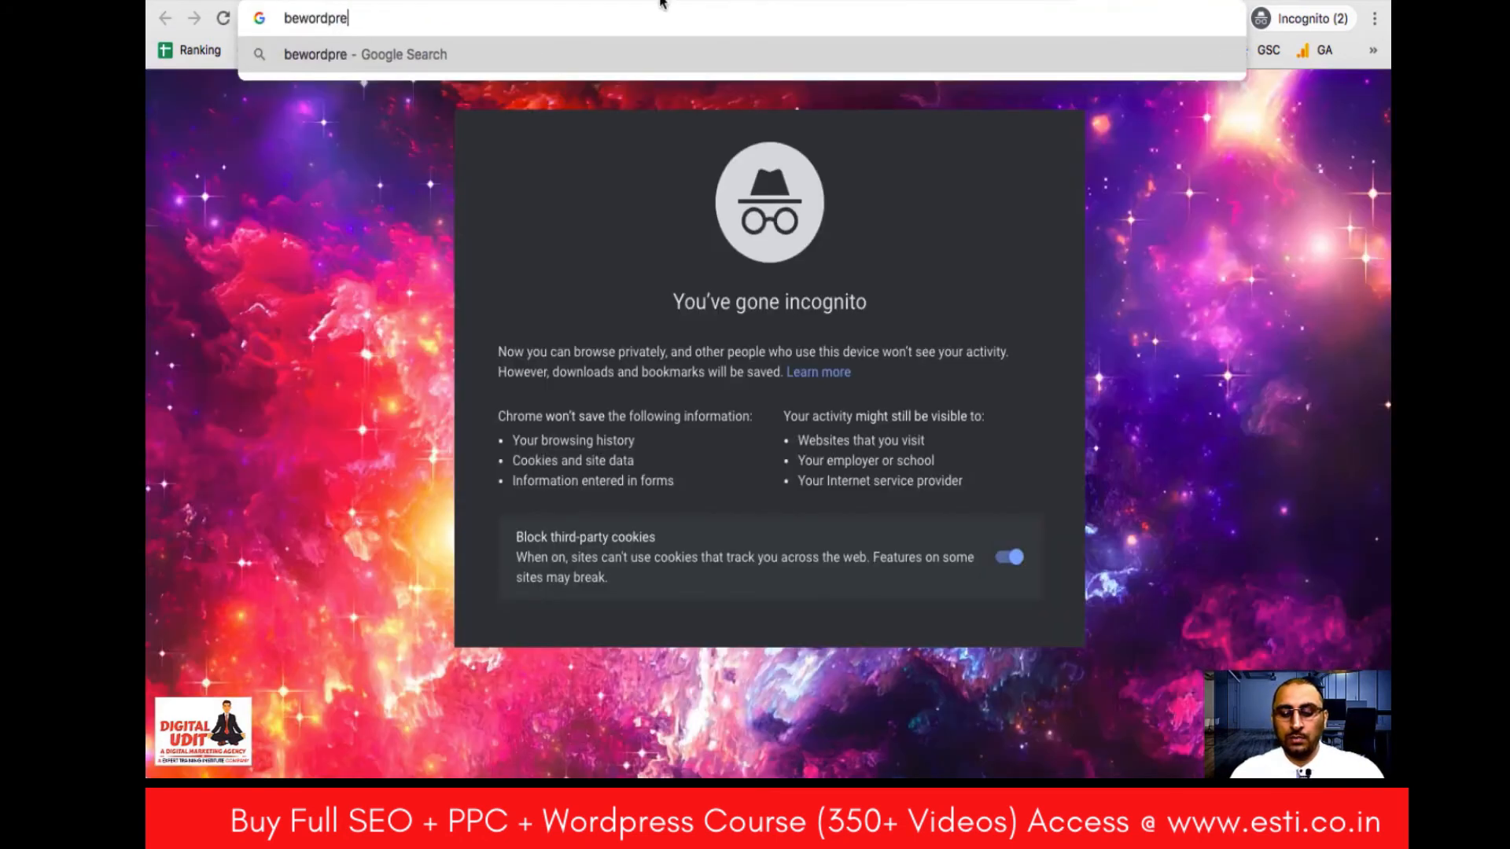
{"action": "type", "text": "sspro"}
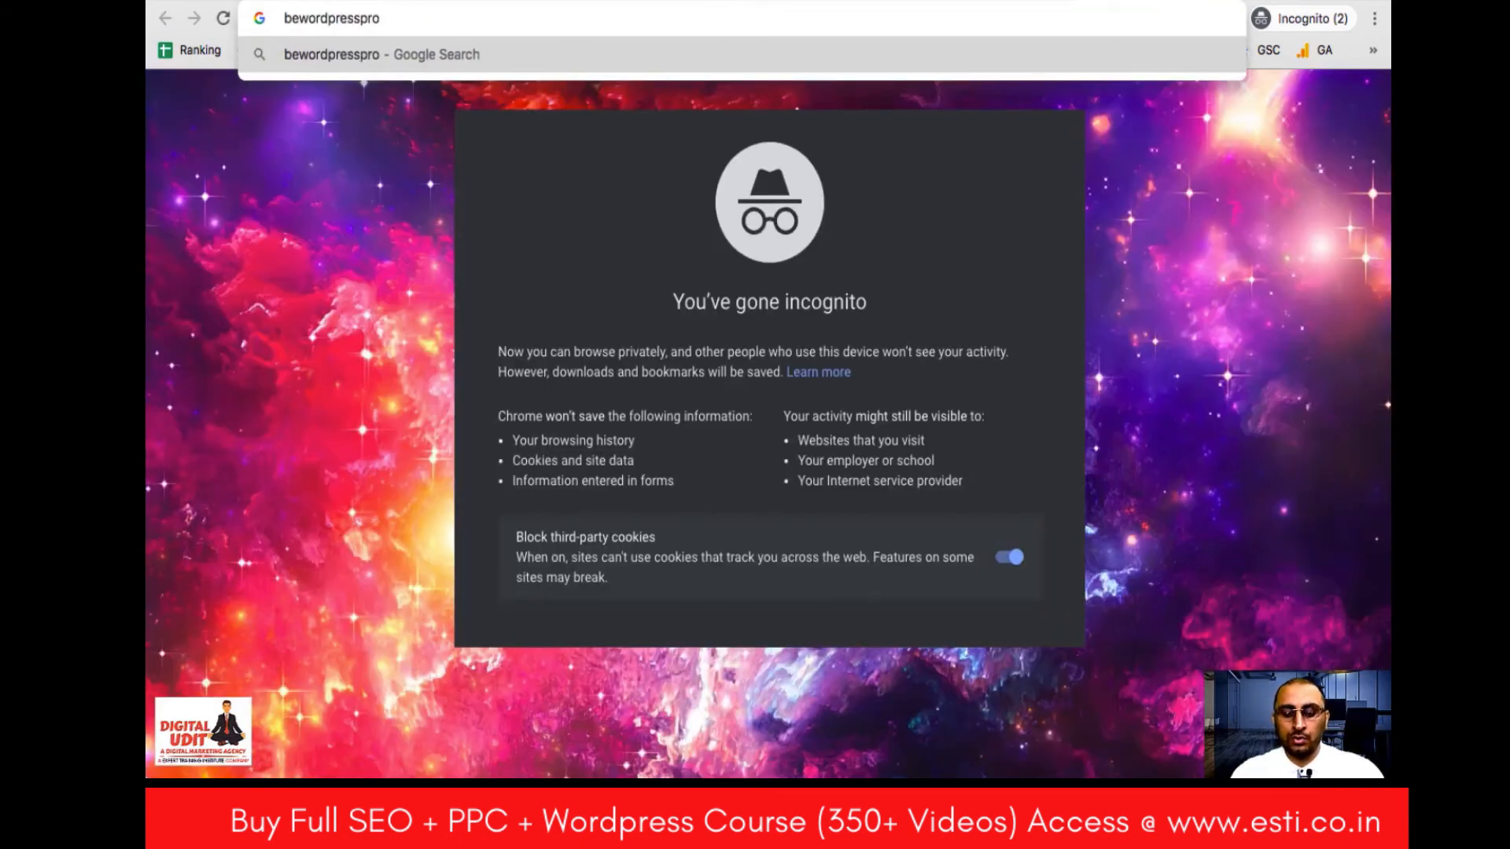
{"action": "type", "text": ".com"}
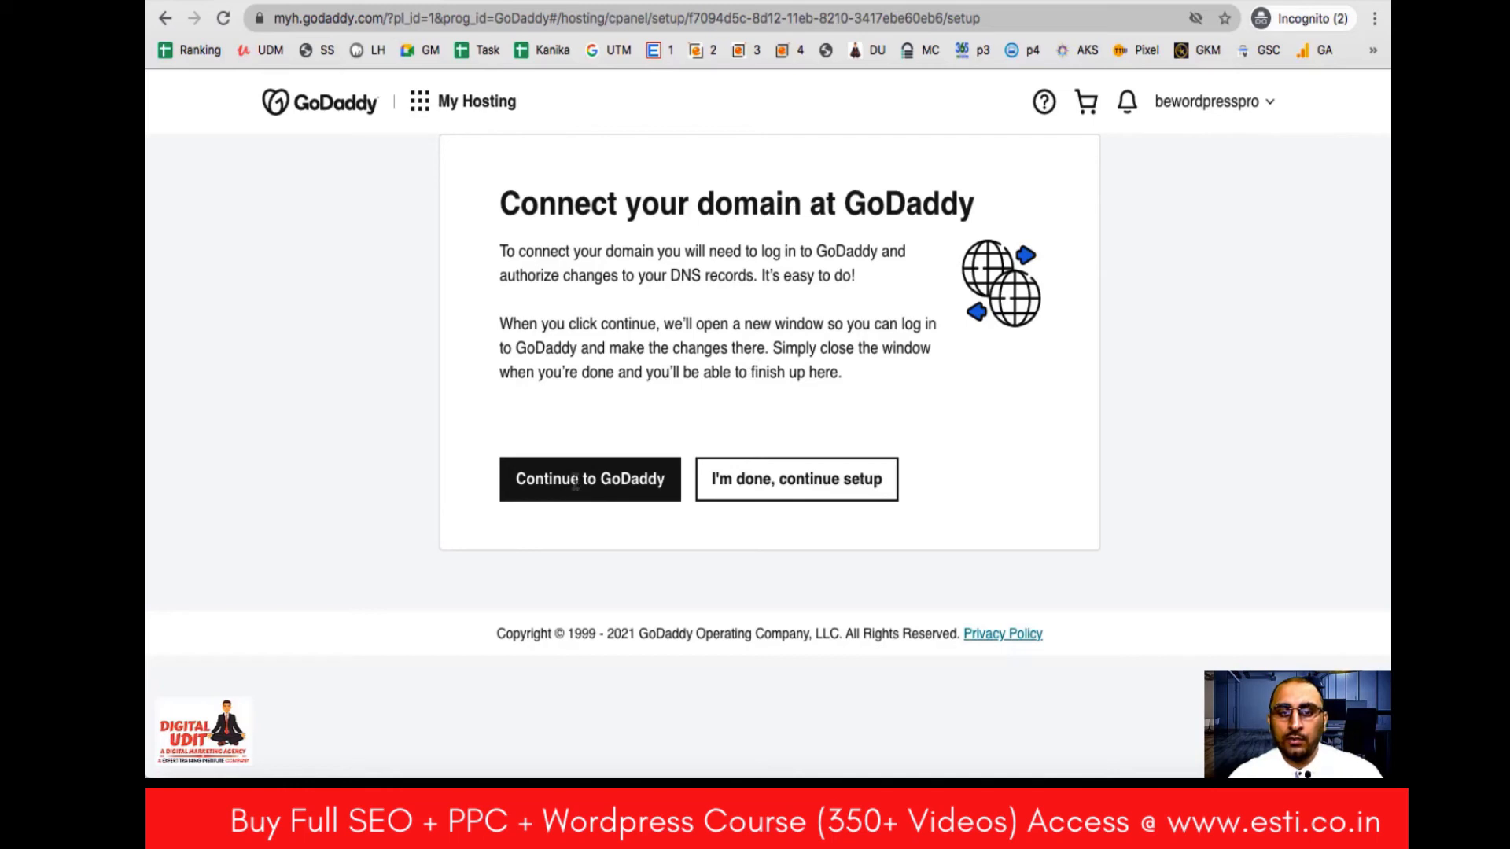
Step: Try connecting bewordpresspro.com at GoDaddy and check its Domain Settings, which show an email-verification warning
{"action": "left_click", "coordinate": [576, 487]}
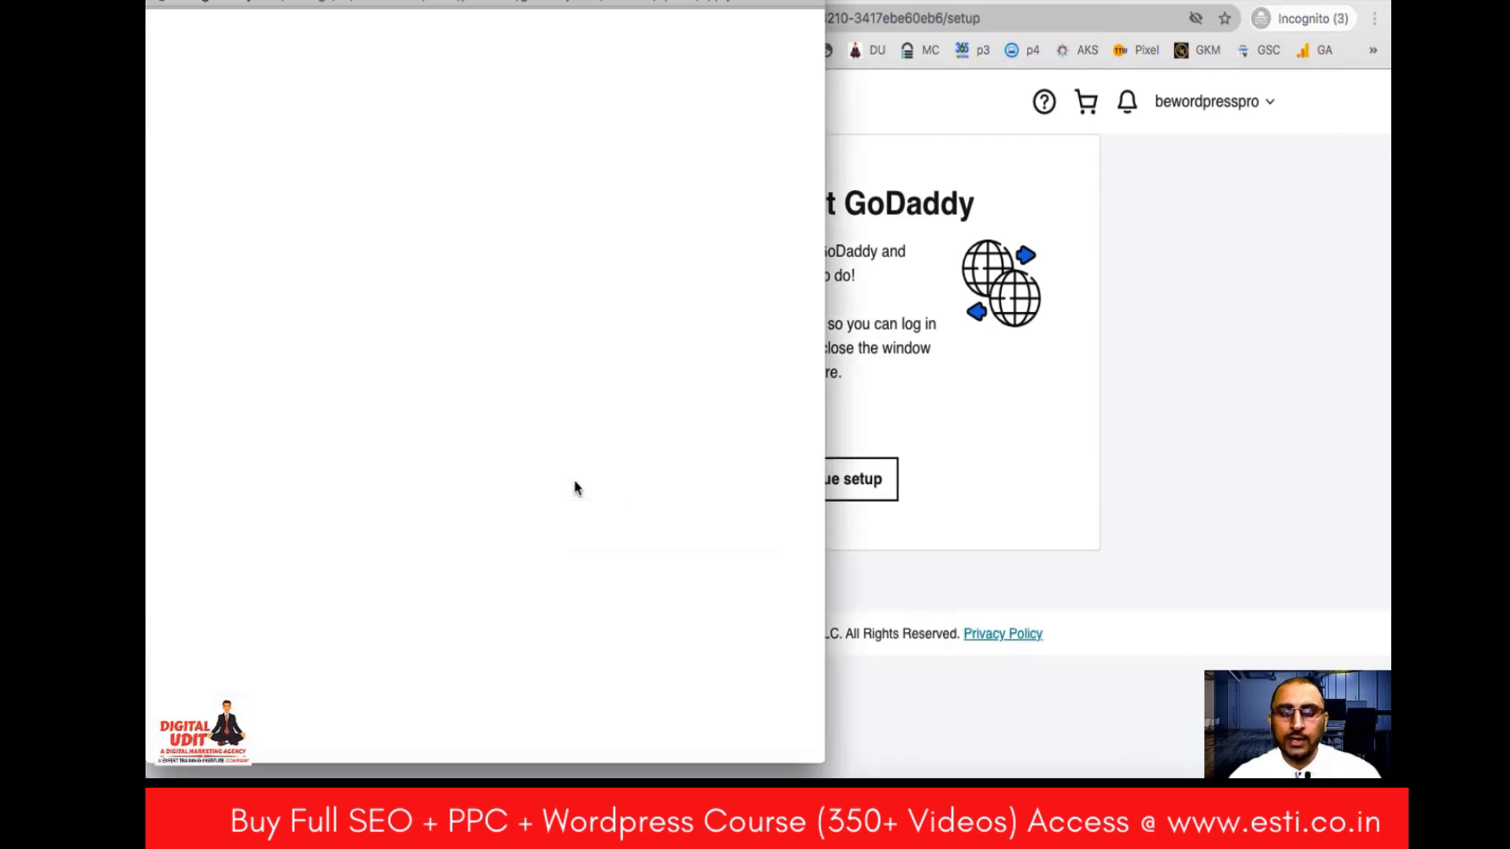
{"action": "left_click", "coordinate": [463, 402]}
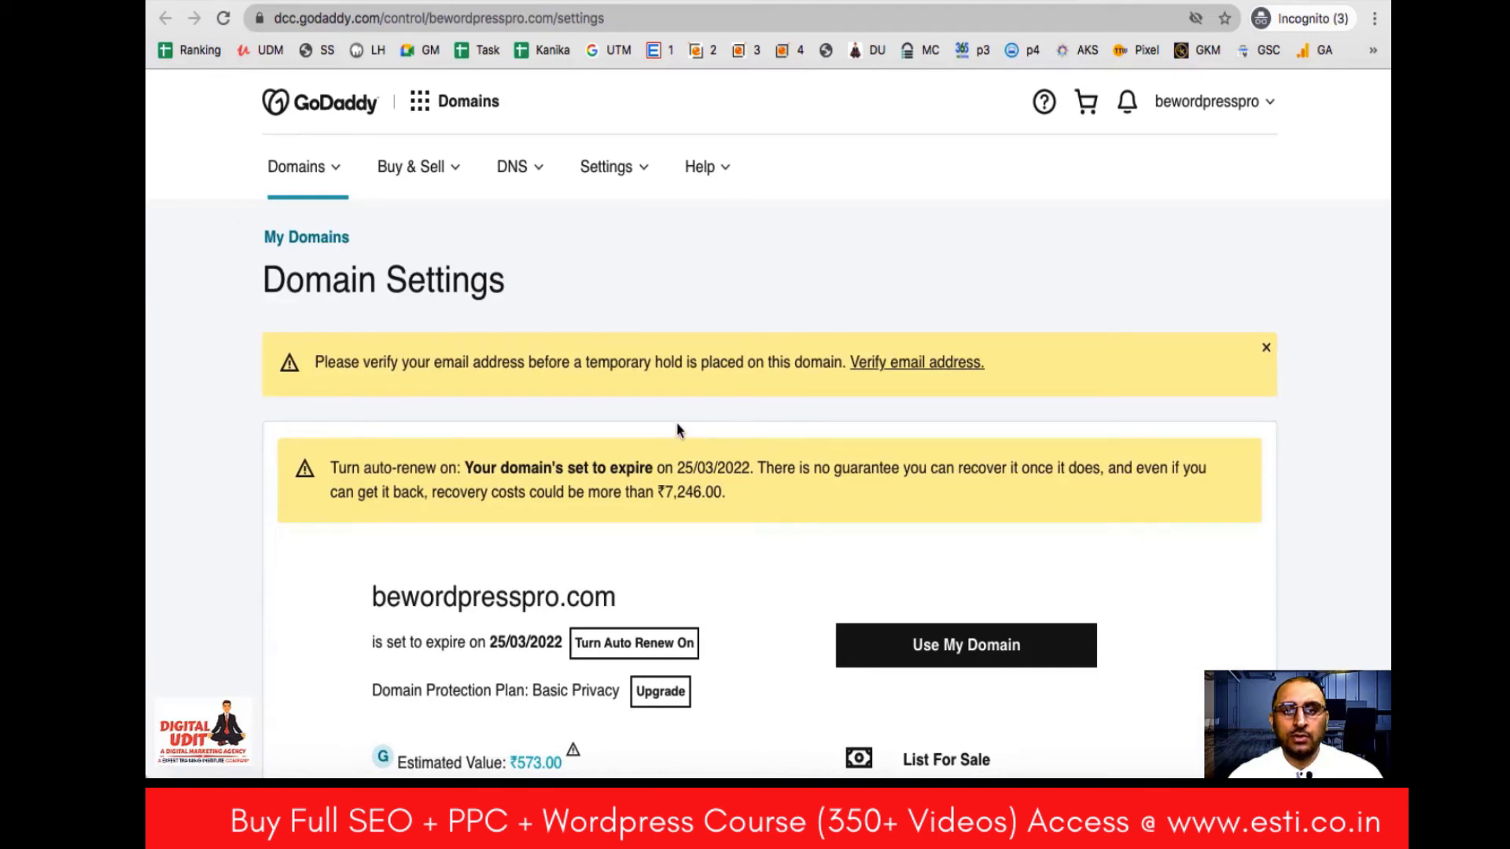
{"action": "key", "text": "ctrl+Tab"}
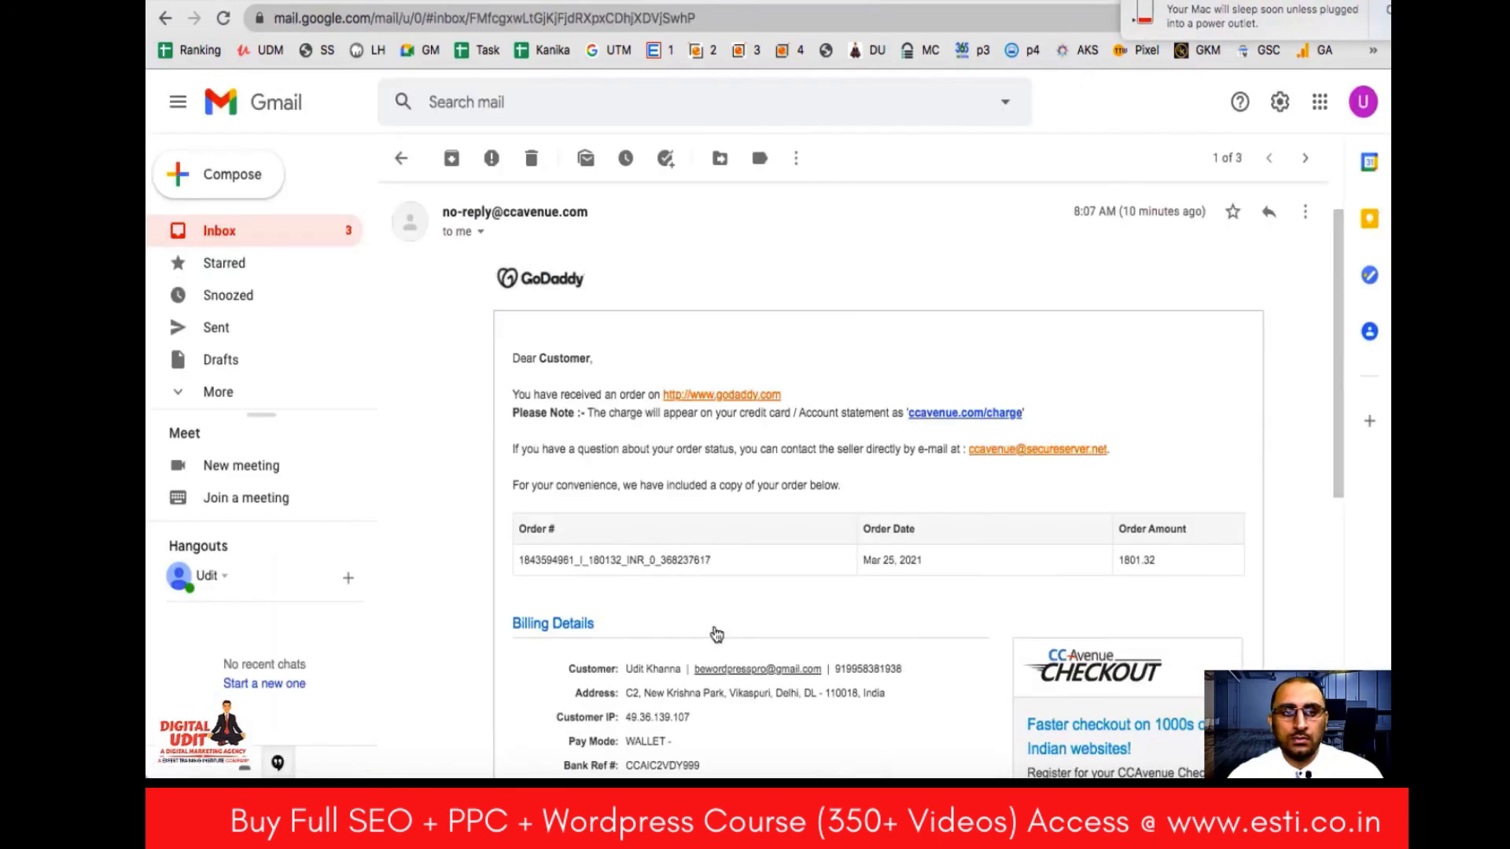
Step: Verify the account email through GoDaddy's 'Action required' message, then retry connecting the domain
{"action": "key", "text": "u"}
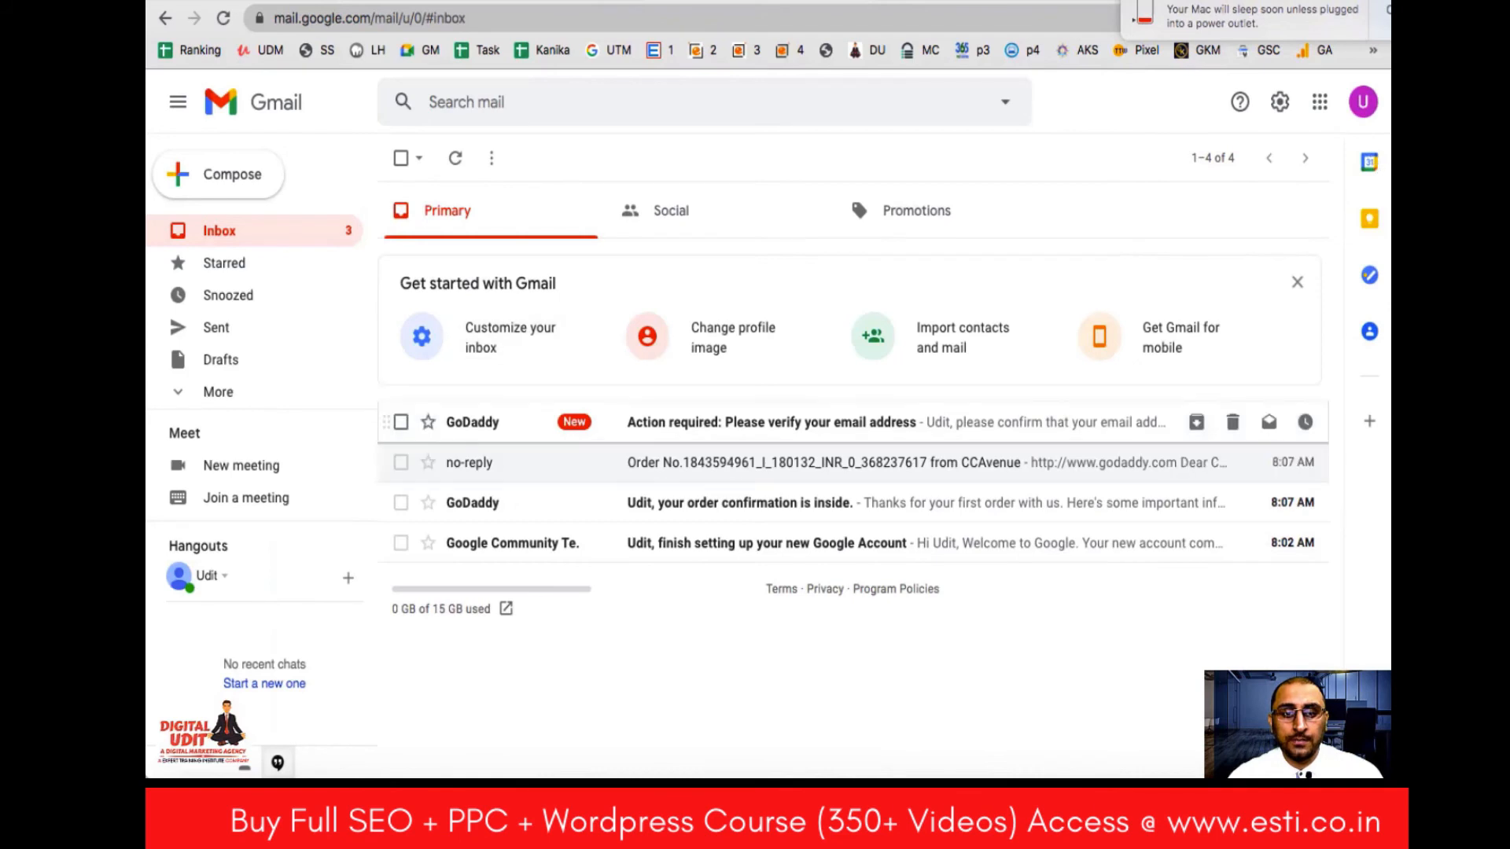
{"action": "left_click", "coordinate": [771, 423]}
{"action": "scroll", "coordinate": [878, 472], "scroll_direction": "down", "scroll_amount": 3}
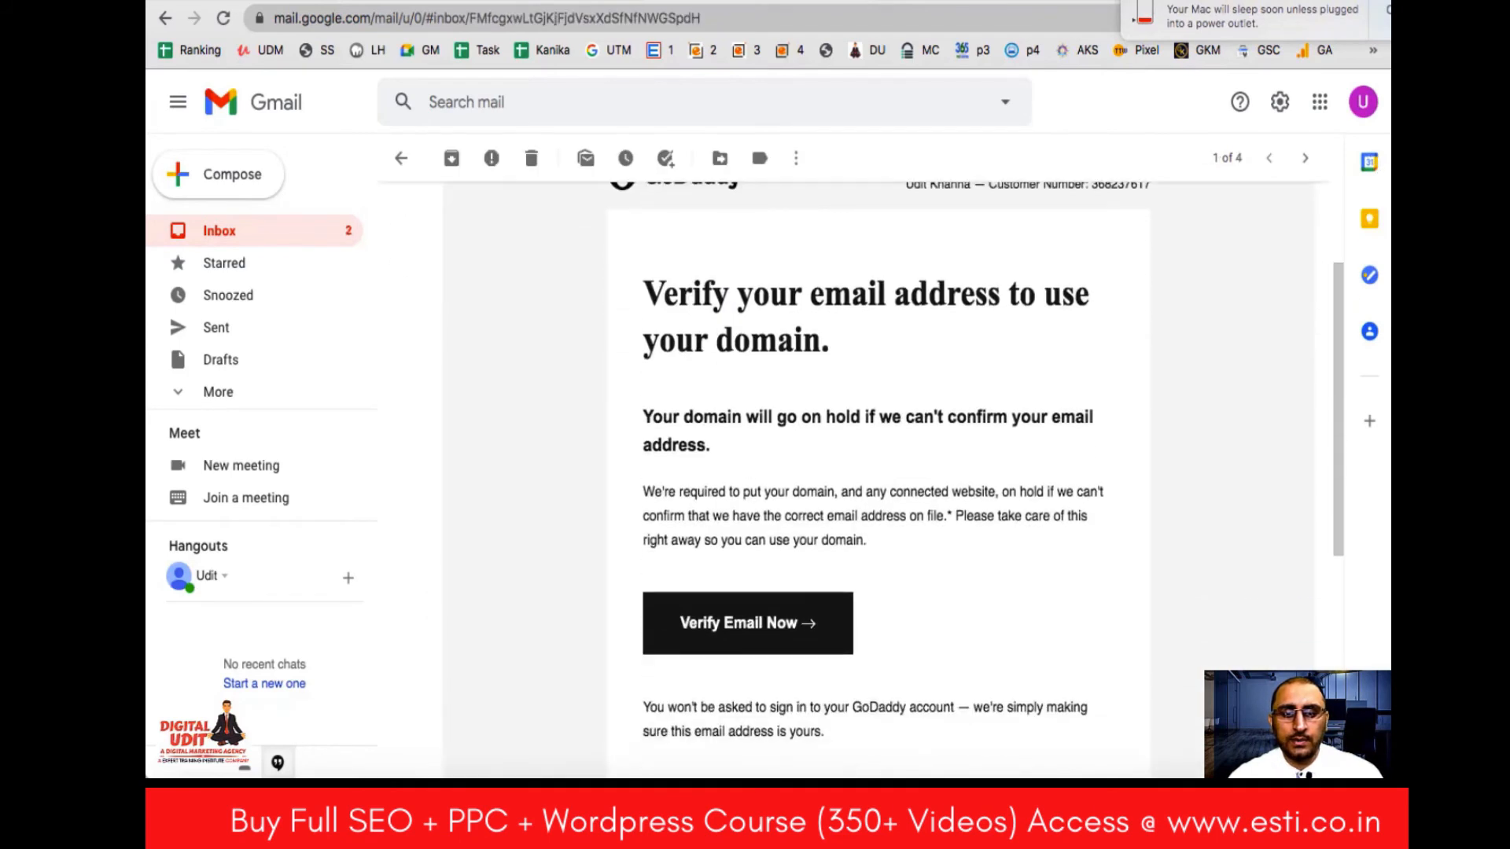
{"action": "left_click", "coordinate": [747, 623]}
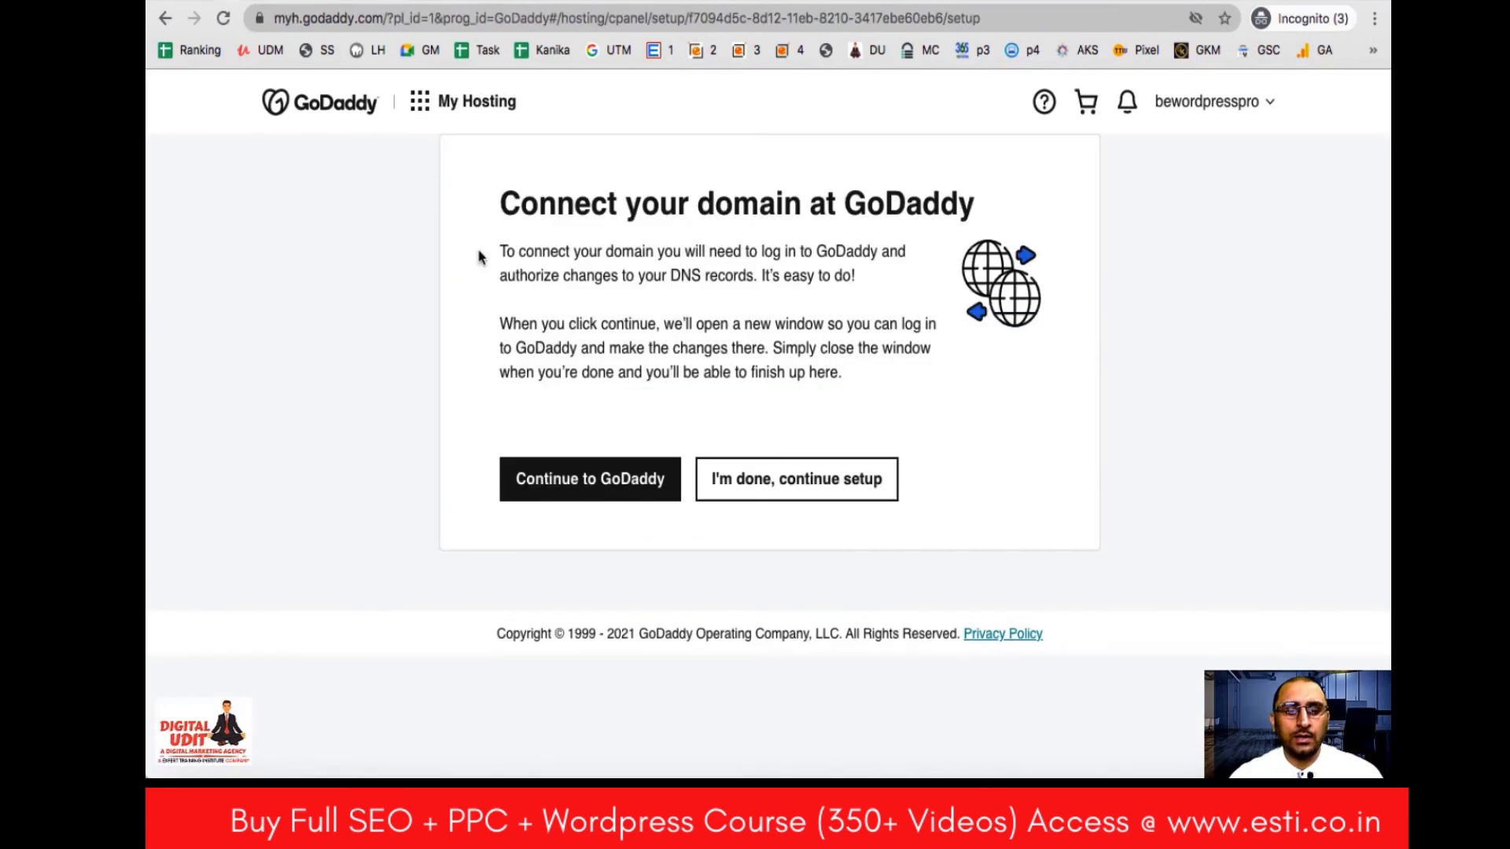
{"action": "left_click", "coordinate": [590, 479]}
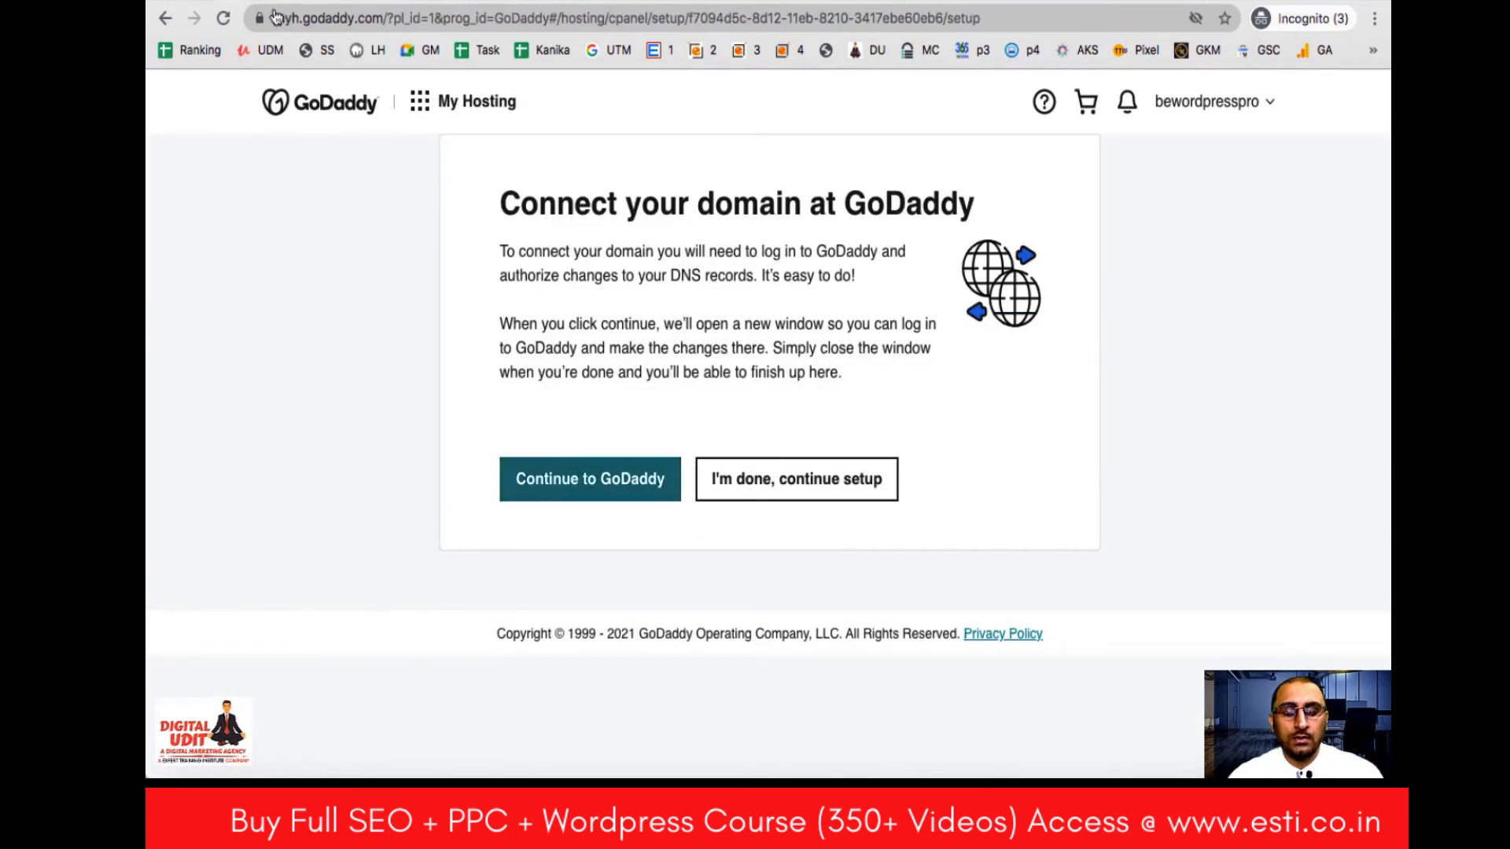